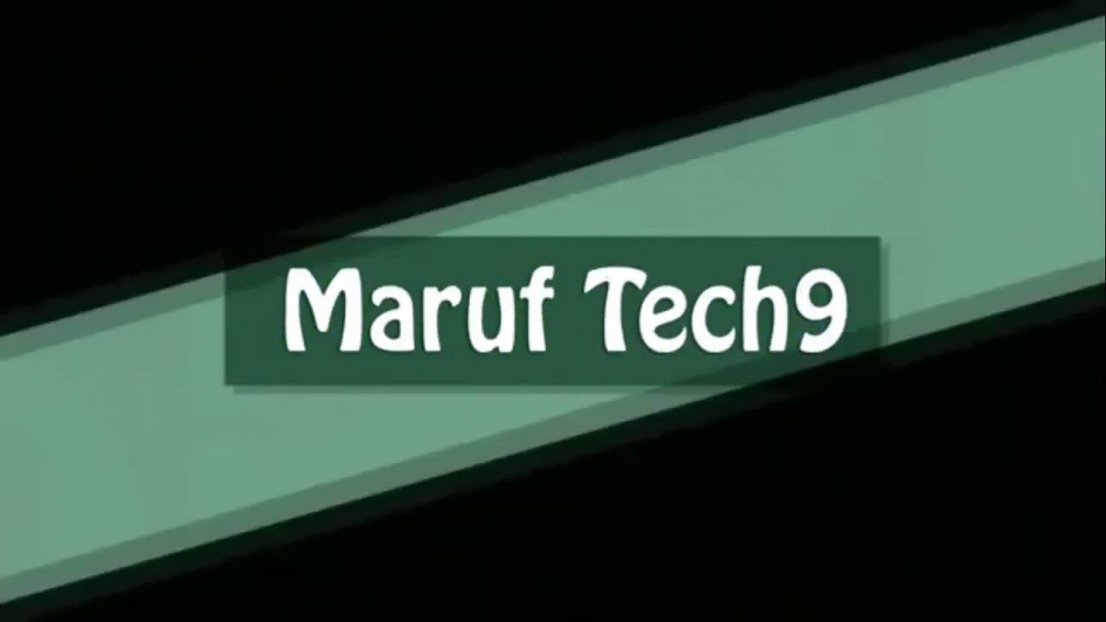
# Zoom into the man's face in _VRS7319.JPG.
pyautogui.scroll(3, 422, 285)
# Resample the image from 72 to 300 pixels/inch in Image Size, making it 4450 × 6666 px.
pyautogui.scroll(3, 422, 285)
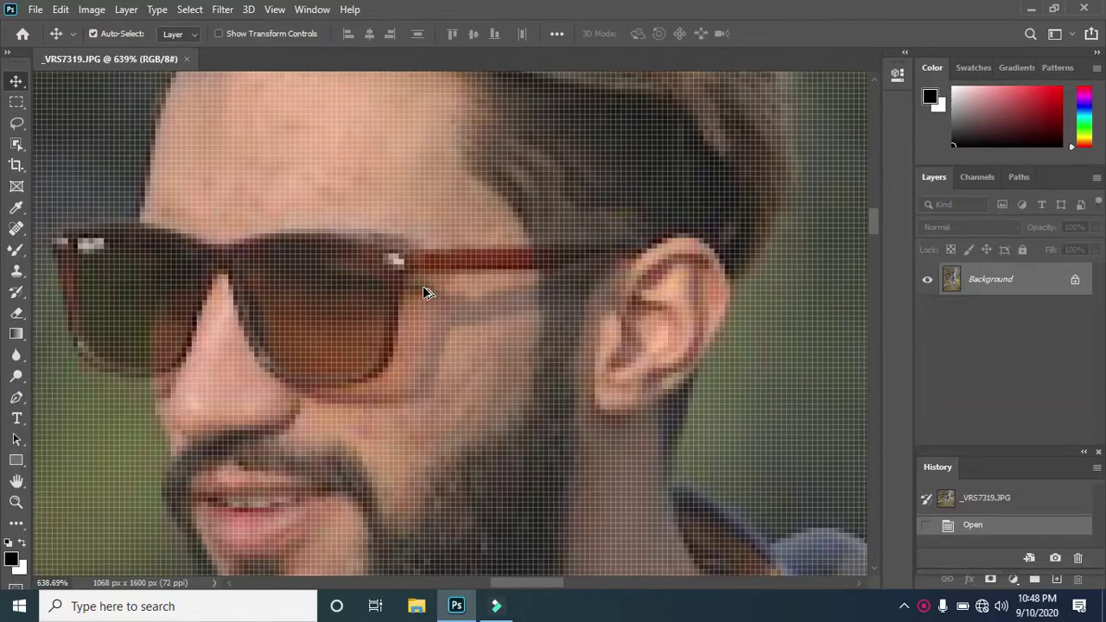
pyautogui.scroll(-2, 422, 285)
pyautogui.scroll(-2, 422, 285)
pyautogui.scroll(-2, 422, 285)
pyautogui.scroll(-1, 424, 285)
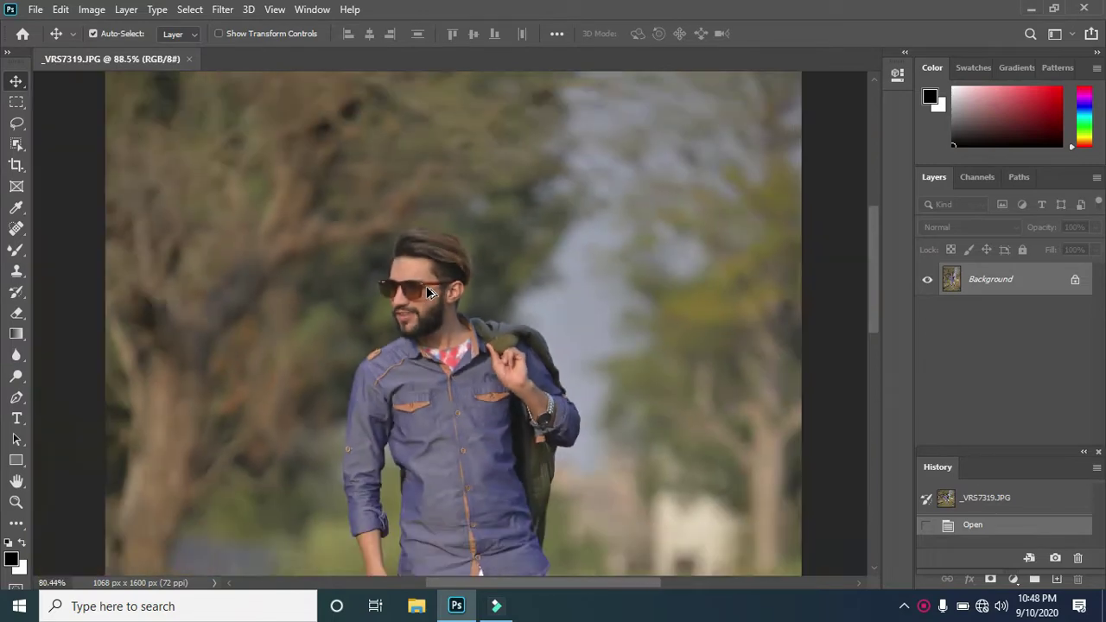
pyautogui.scroll(-2, 425, 288)
pyautogui.scroll(-2, 426, 286)
pyautogui.scroll(1, 419, 283)
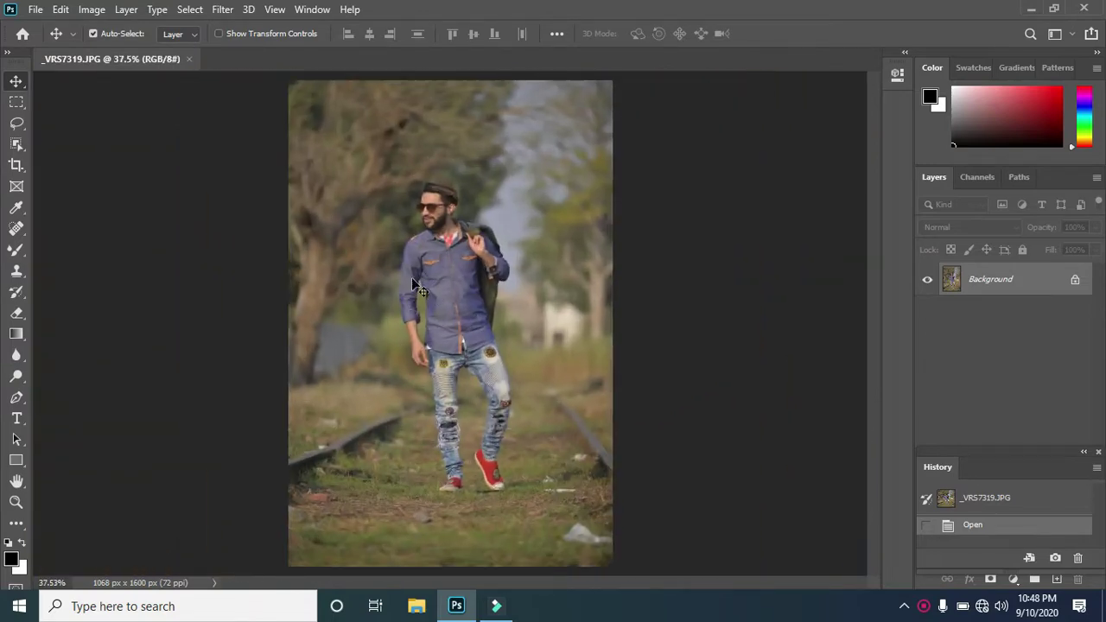
pyautogui.click(88, 16)
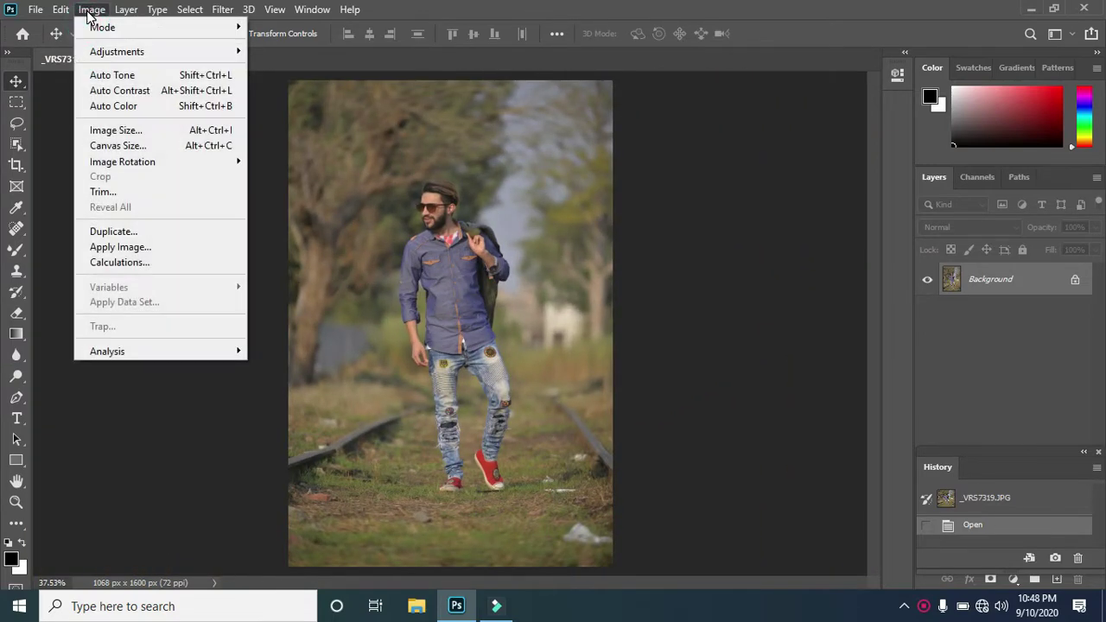
pyautogui.click(116, 129)
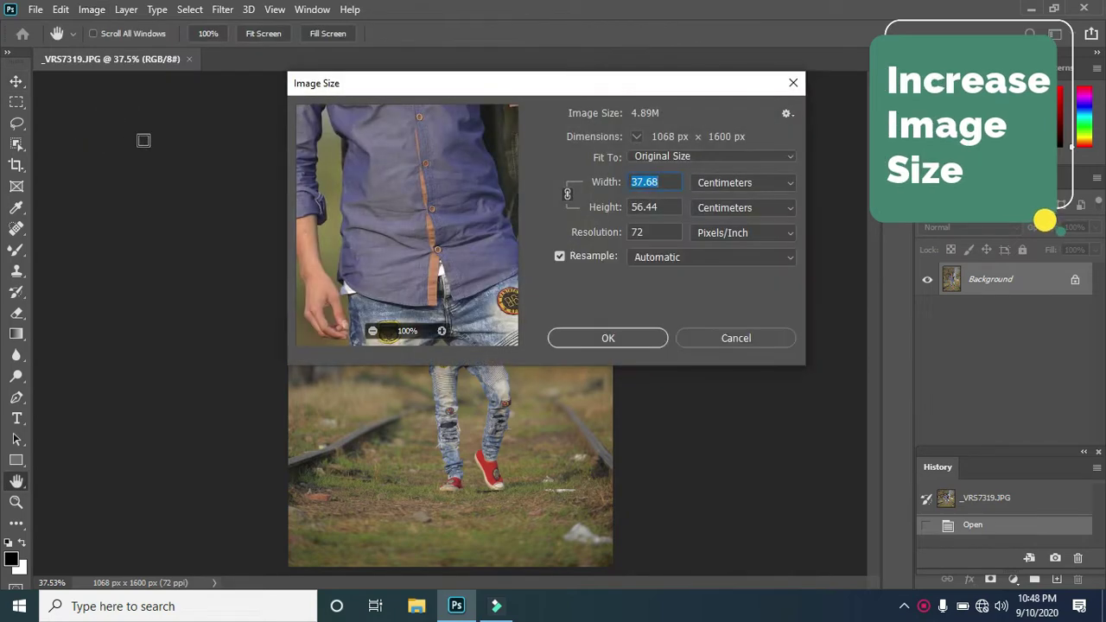
pyautogui.click(654, 232)
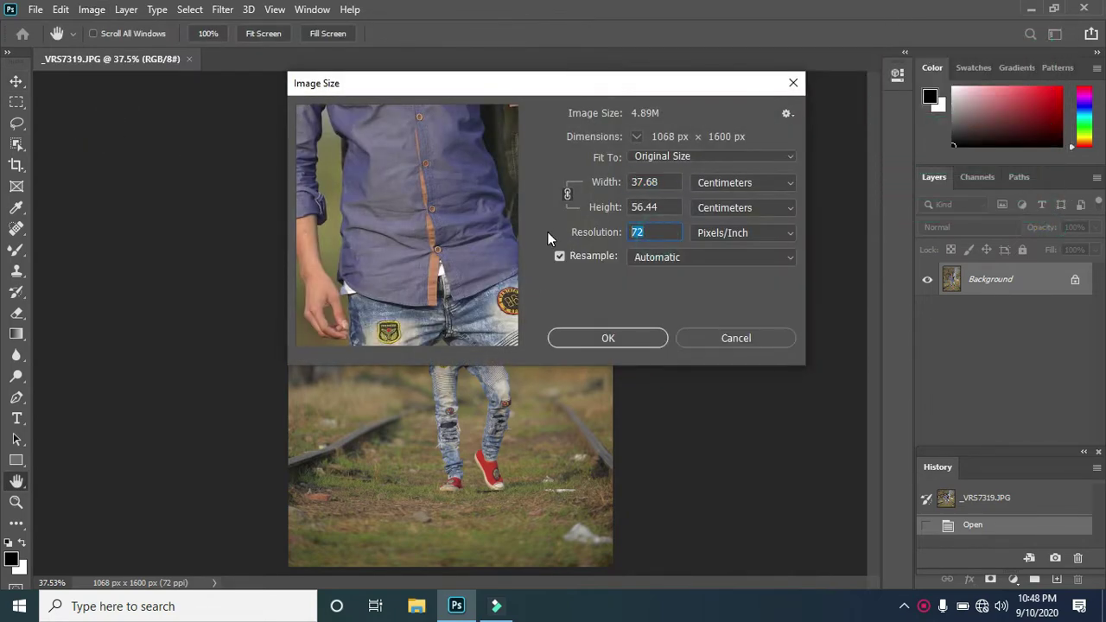
pyautogui.write('300')
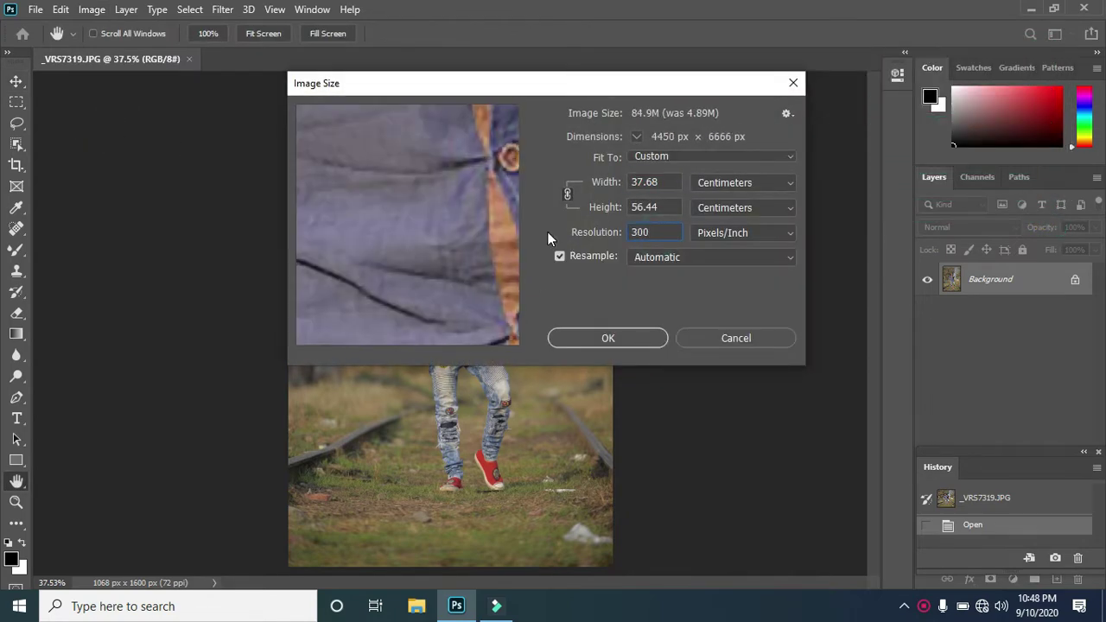
pyautogui.click(607, 338)
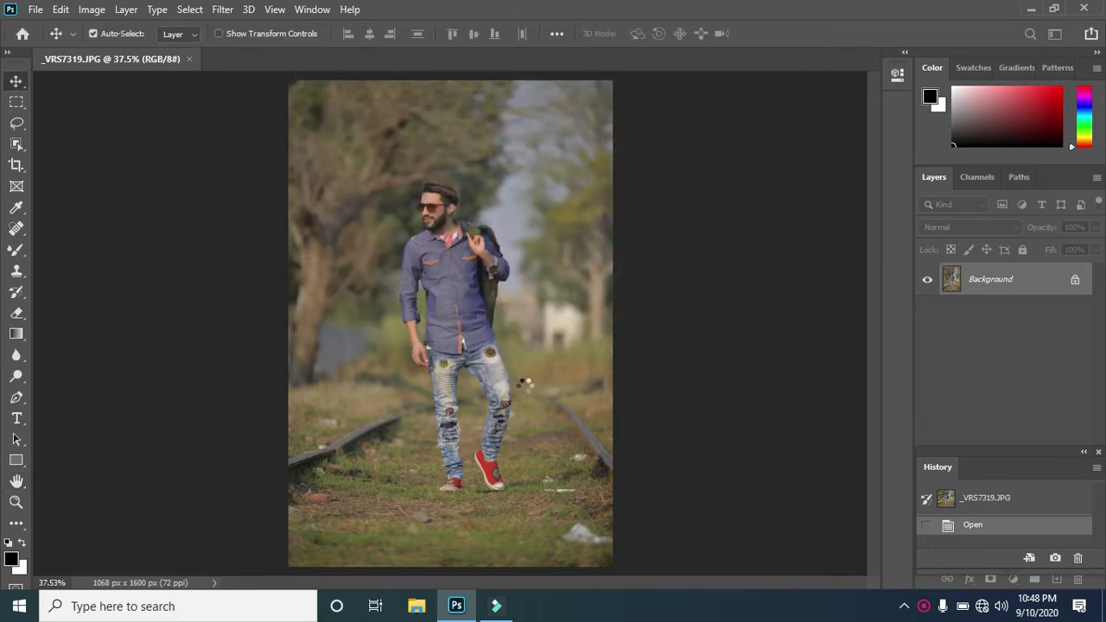
# Duplicate the photo onto Layer 1 and switch to the Pen Tool.
pyautogui.hotkey('ctrl', 'j')
pyautogui.click(17, 397)
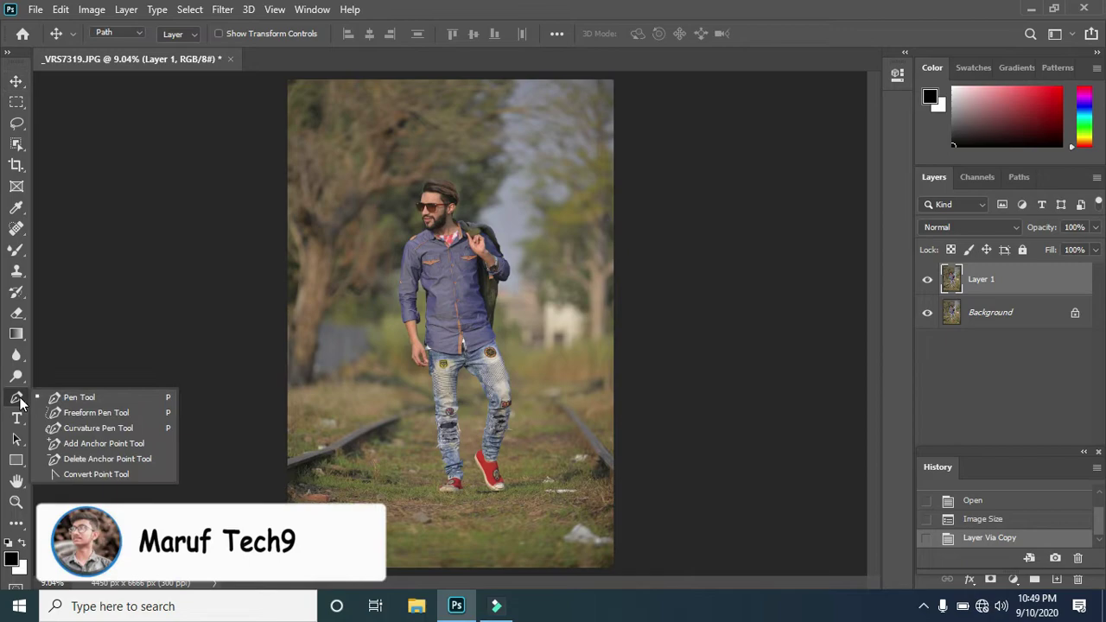
pyautogui.click(87, 398)
# Start the outline path at the red shoe's toe with a curved point along the shoe.
pyautogui.scroll(10, 440, 435)
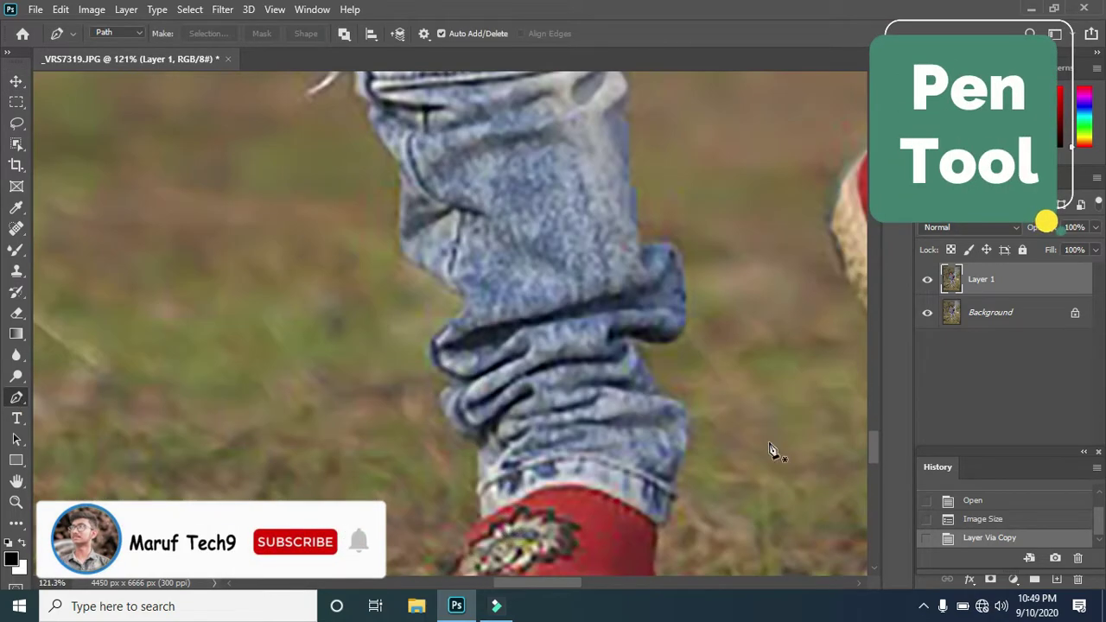
pyautogui.moveTo(874, 449); pyautogui.dragTo(872, 466)
pyautogui.scroll(2, 328, 432)
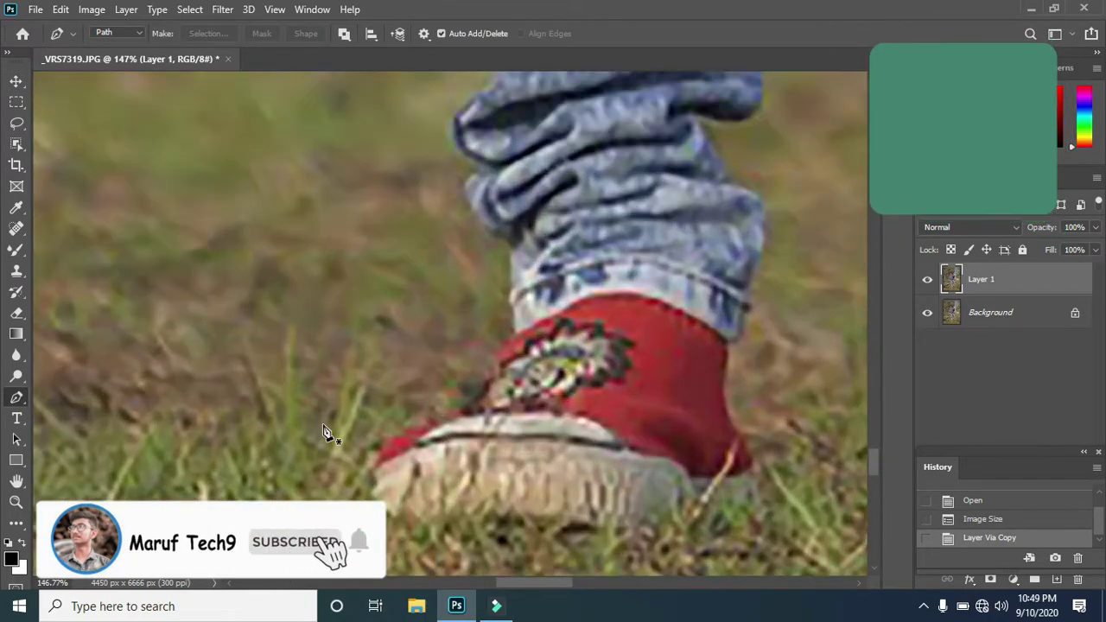
pyautogui.click(380, 456)
pyautogui.moveTo(452, 411)
pyautogui.mouseDown()
pyautogui.moveTo(478, 413)
pyautogui.moveTo(489, 385)
pyautogui.mouseUp()
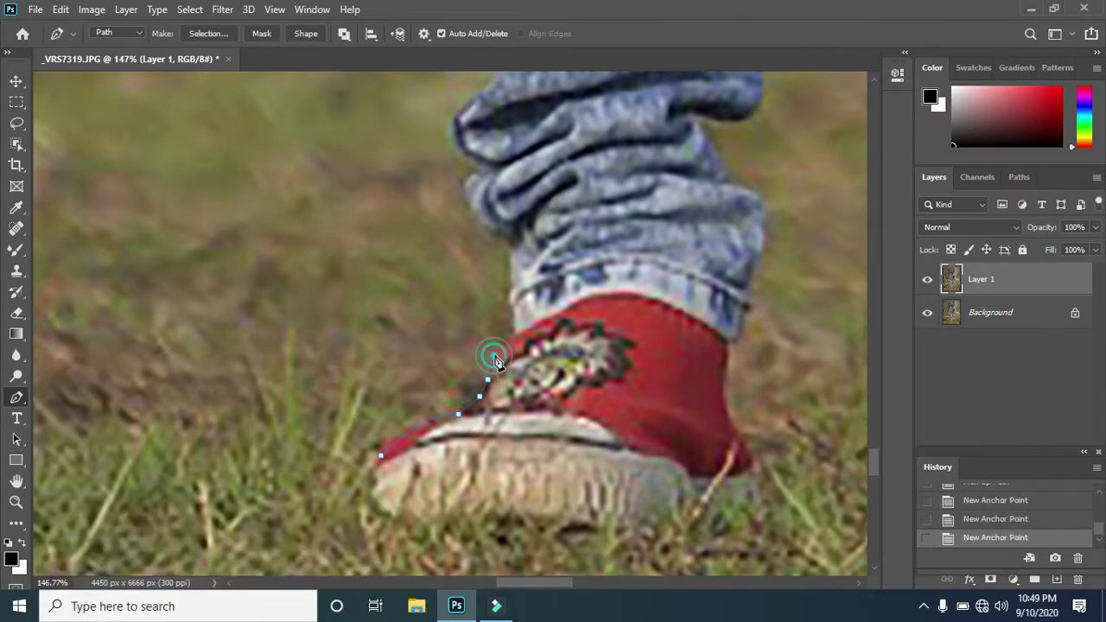
# Add an anchor along the lower left edge of the jeans.
pyautogui.scroll(2, 512, 361)
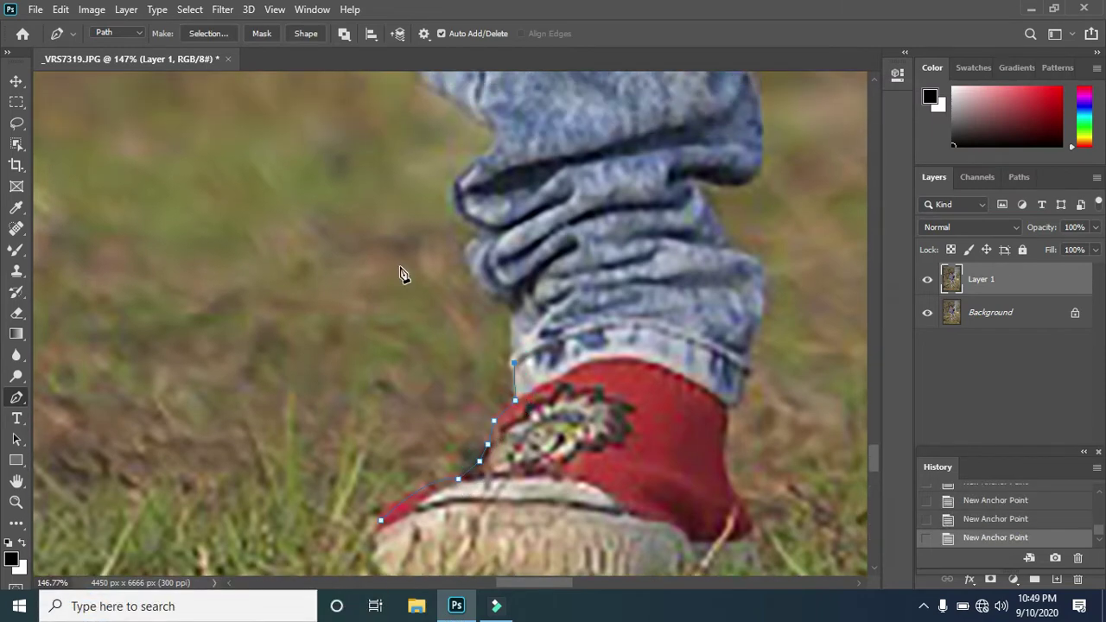
pyautogui.scroll(3, 518, 362)
pyautogui.scroll(1, 484, 396)
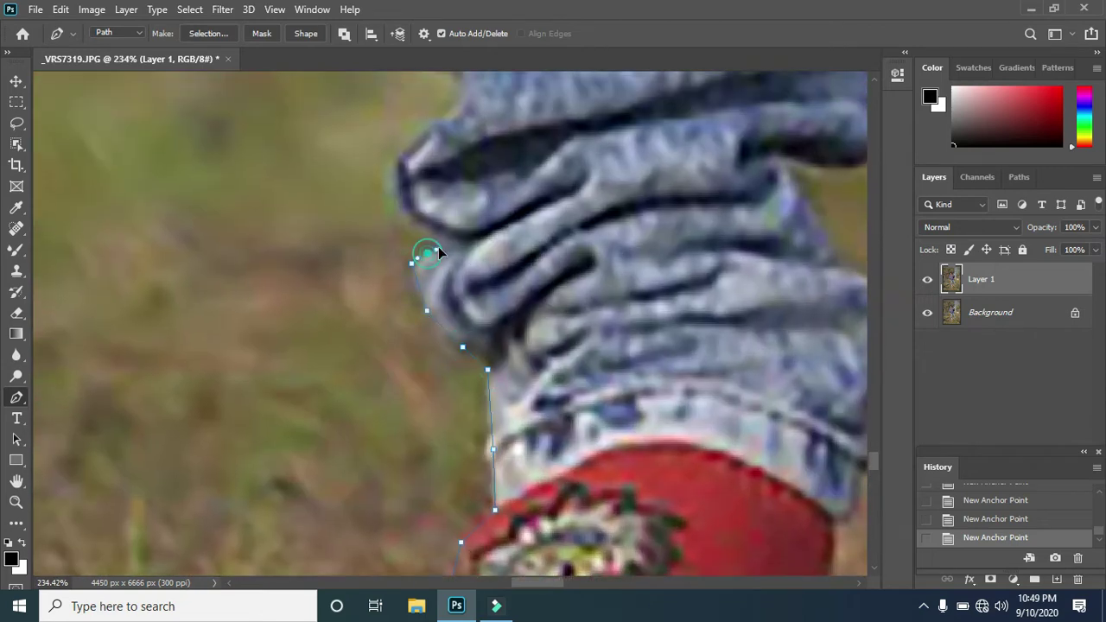
pyautogui.scroll(2, 437, 251)
pyautogui.scroll(-2, 393, 125)
pyautogui.scroll(5, 361, 400)
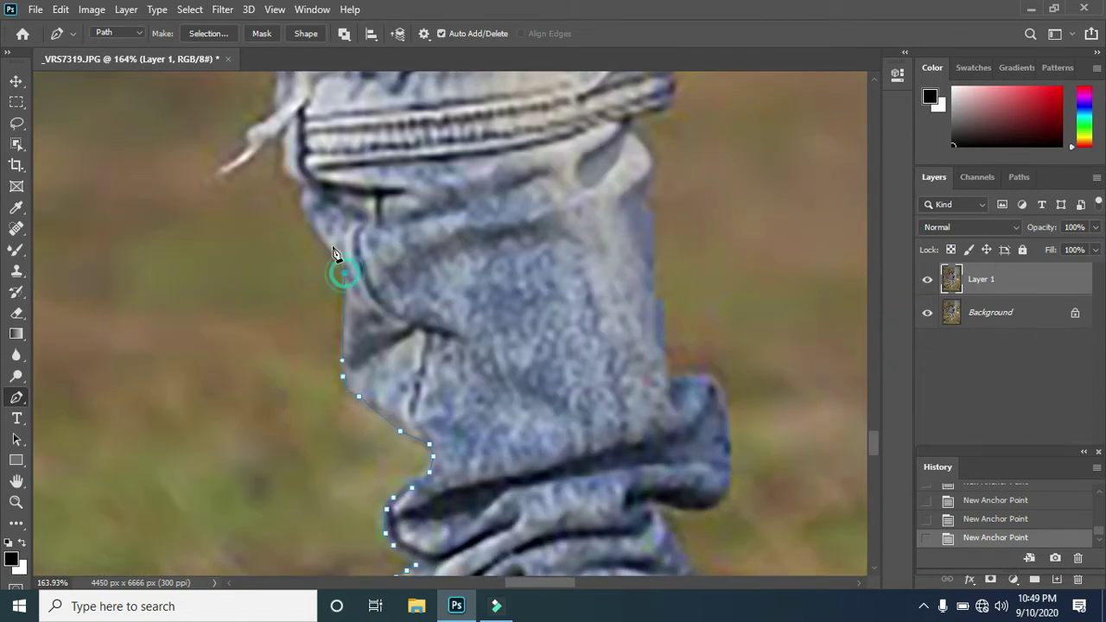
pyautogui.scroll(4, 287, 175)
pyautogui.click(262, 312)
# Extend the path further up the jeans' left edge.
pyautogui.scroll(2, 268, 289)
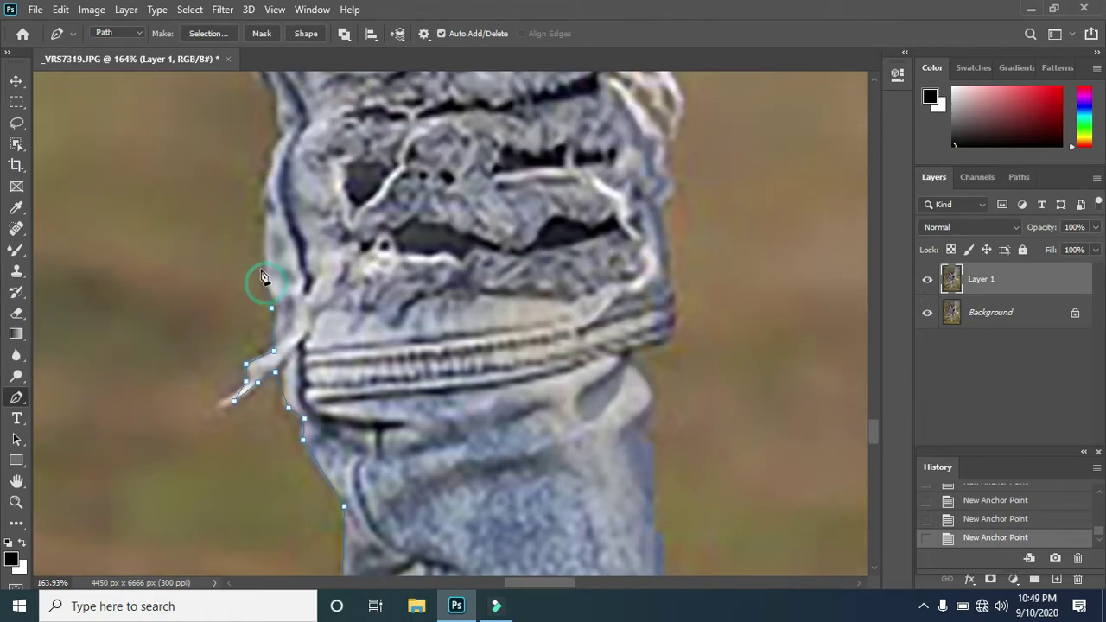
pyautogui.scroll(2, 264, 378)
pyautogui.scroll(2, 287, 280)
pyautogui.scroll(3, 284, 464)
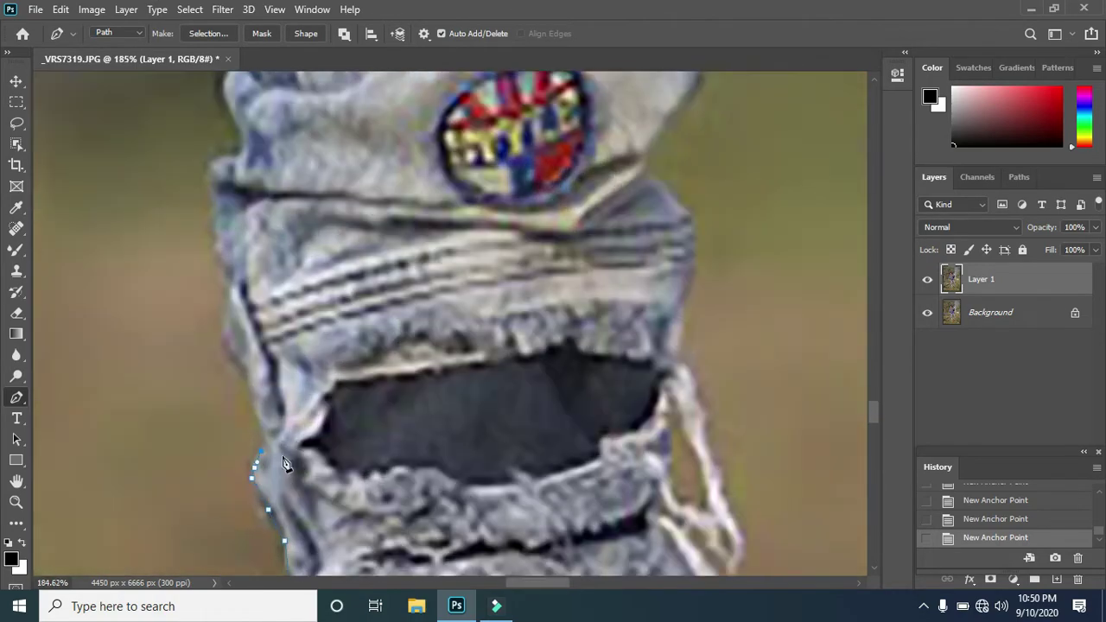
pyautogui.scroll(1, 251, 469)
pyautogui.scroll(2, 224, 325)
pyautogui.click(217, 374)
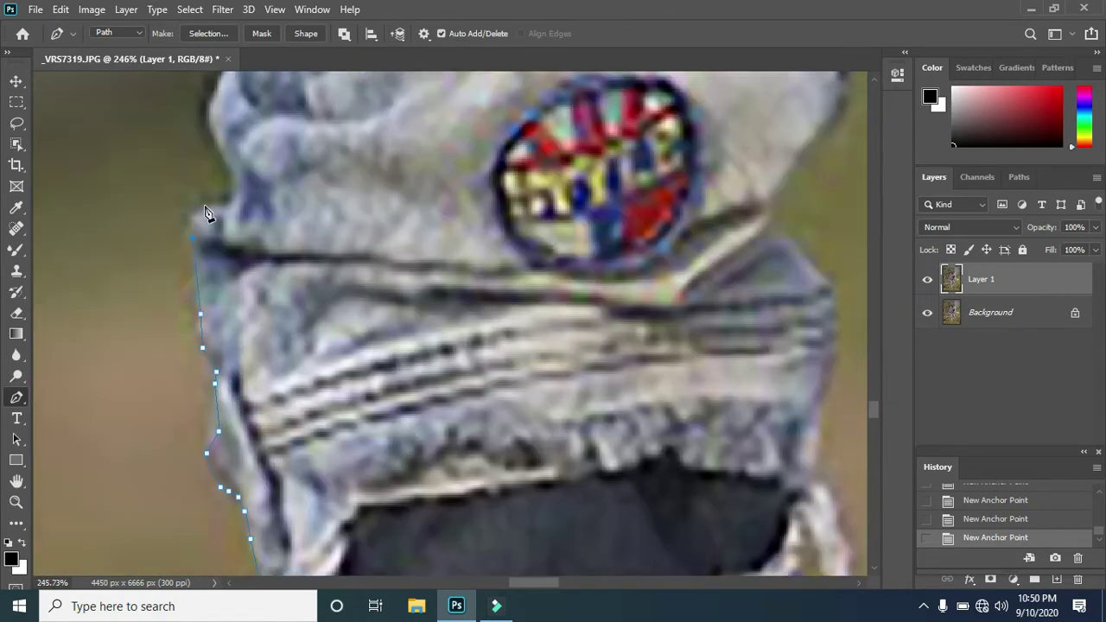
# Anchor the path where the shorts meet the man's fingers.
pyautogui.scroll(5, 239, 420)
pyautogui.scroll(-3, 220, 234)
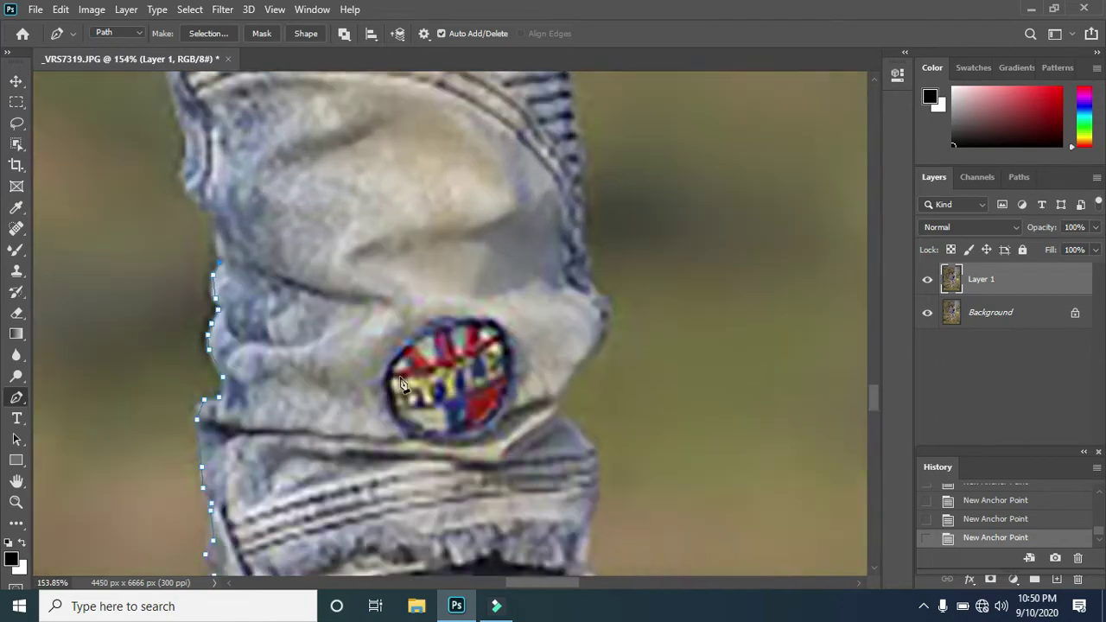
pyautogui.scroll(4, 388, 494)
pyautogui.scroll(3, 324, 319)
pyautogui.scroll(-2, 302, 316)
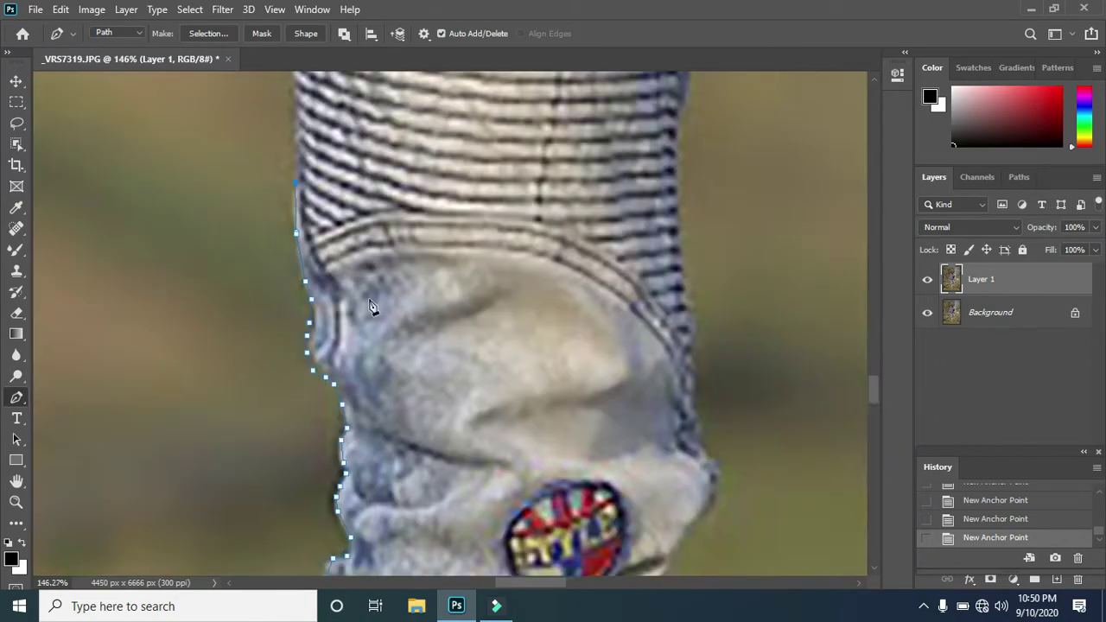
pyautogui.scroll(-2, 369, 309)
pyautogui.scroll(3, 407, 410)
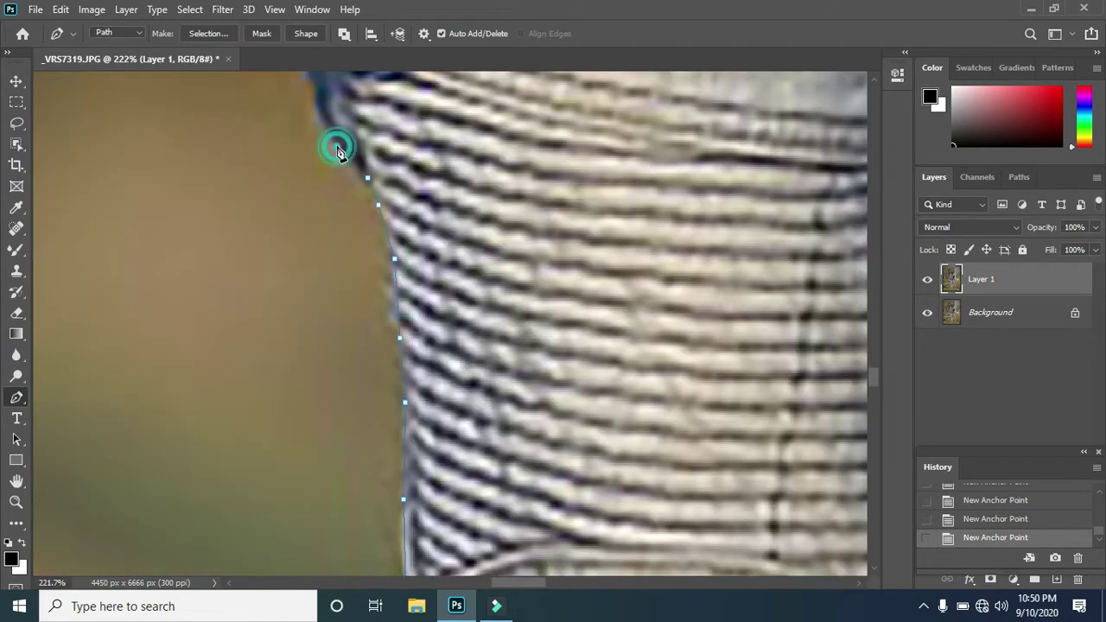
pyautogui.scroll(6, 337, 150)
pyautogui.scroll(1, 324, 390)
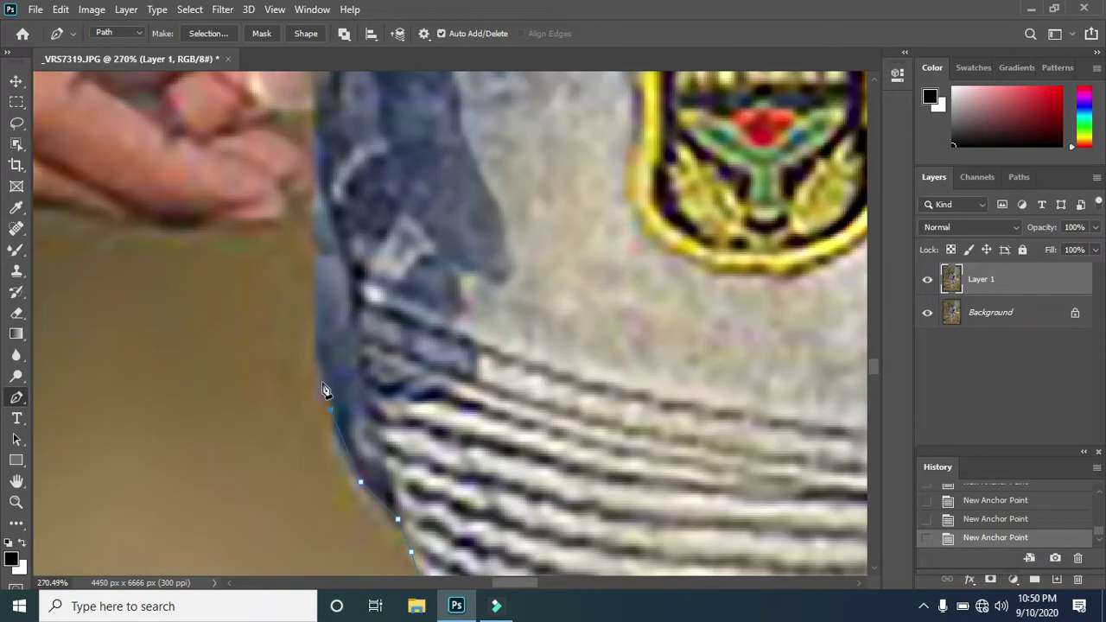
pyautogui.click(292, 194)
pyautogui.scroll(2, 292, 194)
# Add anchors along the fingertip edge of the hand.
pyautogui.click(514, 221)
pyautogui.click(499, 223)
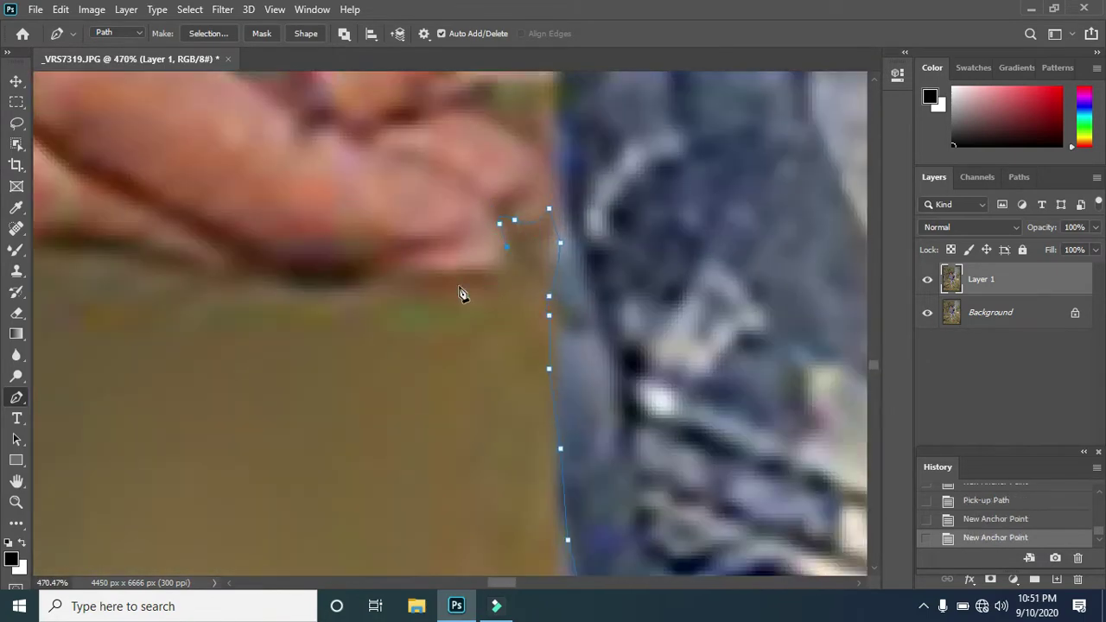
pyautogui.scroll(-2, 223, 273)
pyautogui.scroll(1, 401, 275)
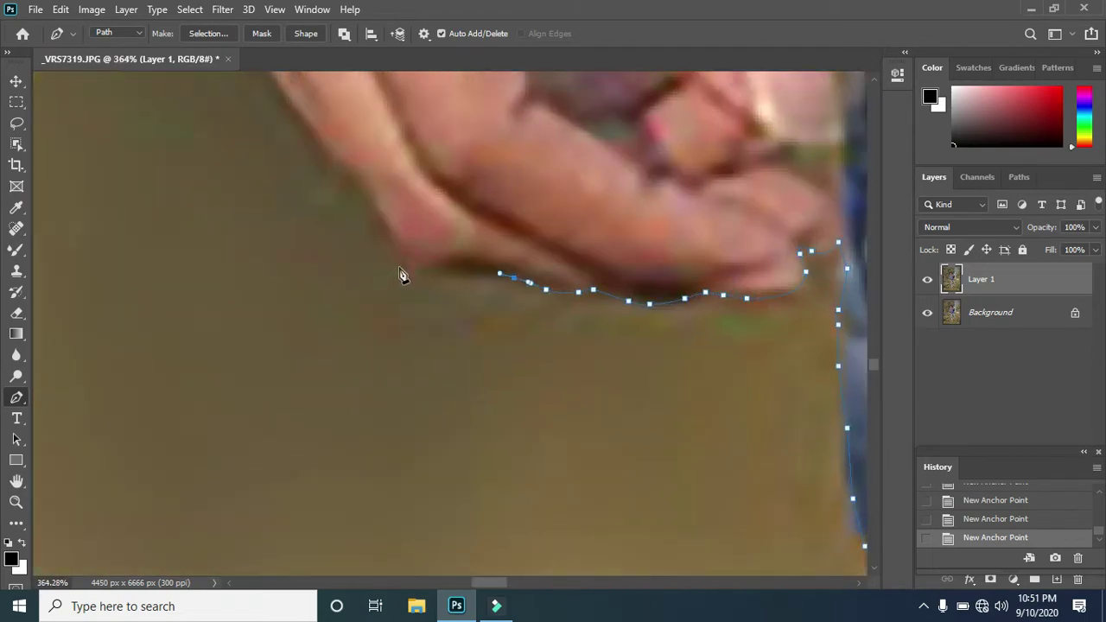
pyautogui.scroll(5, 299, 305)
pyautogui.scroll(-2, 234, 220)
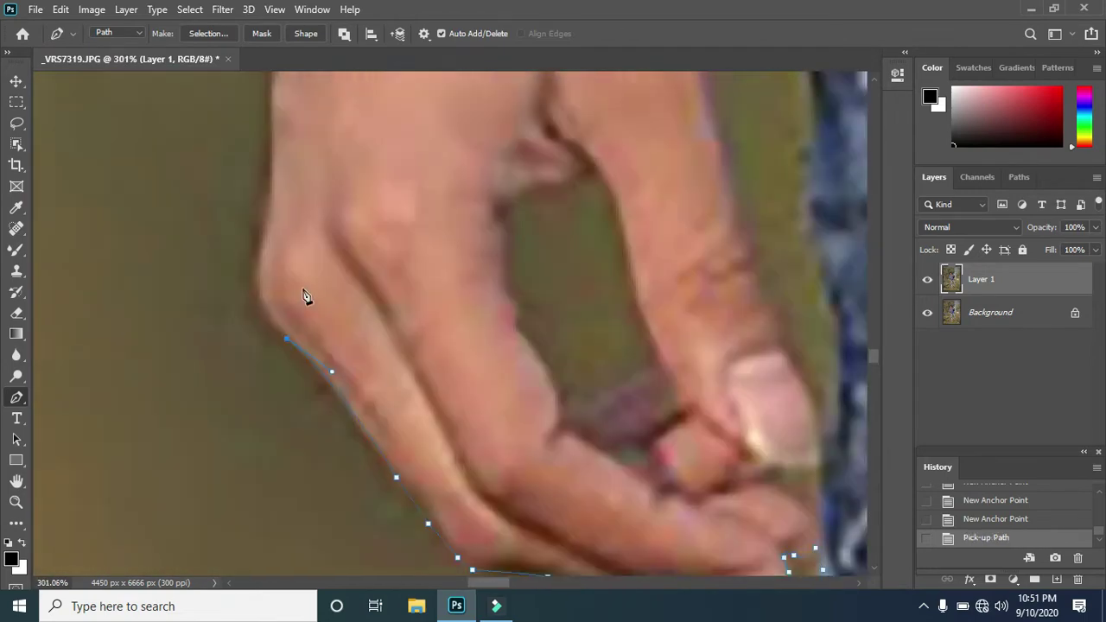
pyautogui.scroll(3, 259, 346)
# Resume the path on the forearm and undo misplaced anchors via a History step.
pyautogui.click(266, 352)
pyautogui.scroll(-2, 283, 153)
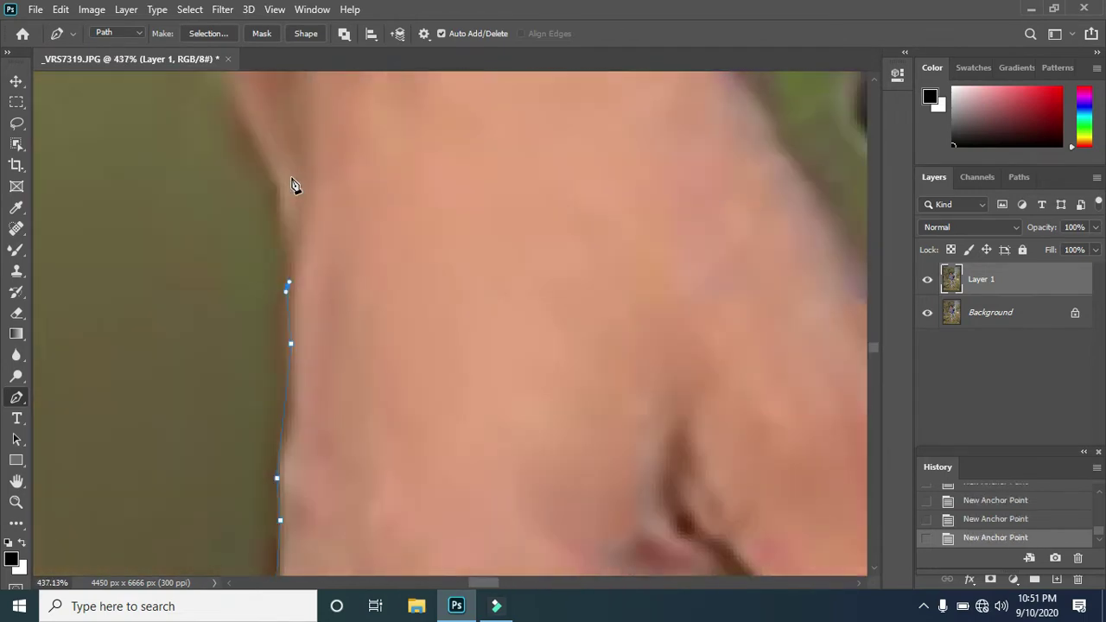
pyautogui.scroll(-2, 235, 151)
pyautogui.click(261, 377)
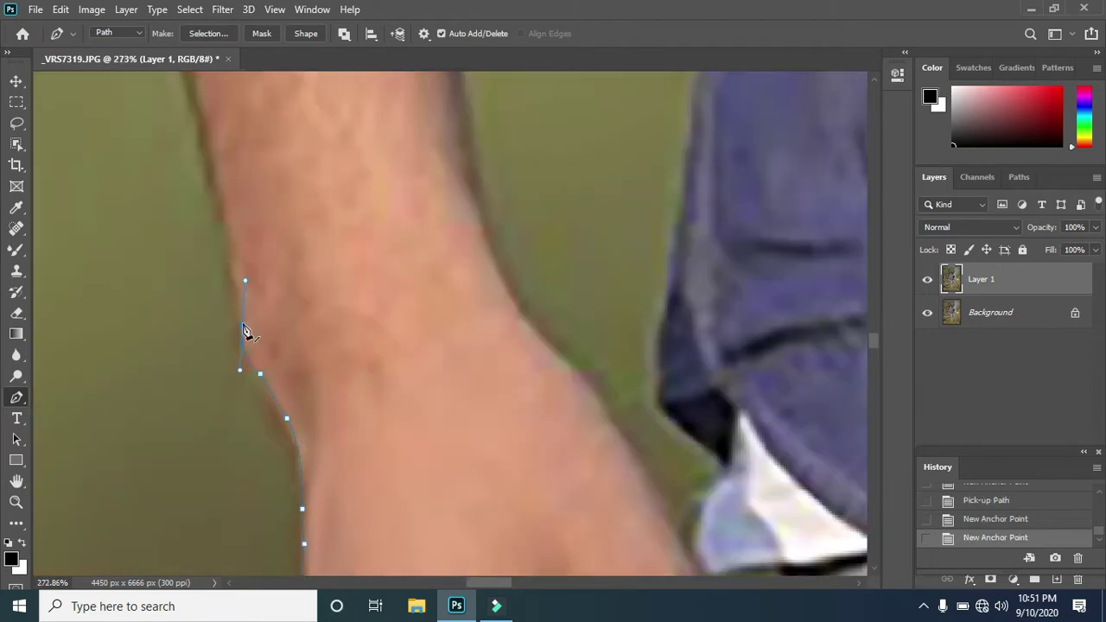
pyautogui.click(994, 504)
# Resume the path near the elbow and anchor where the arm meets the sleeve.
pyautogui.click(233, 312)
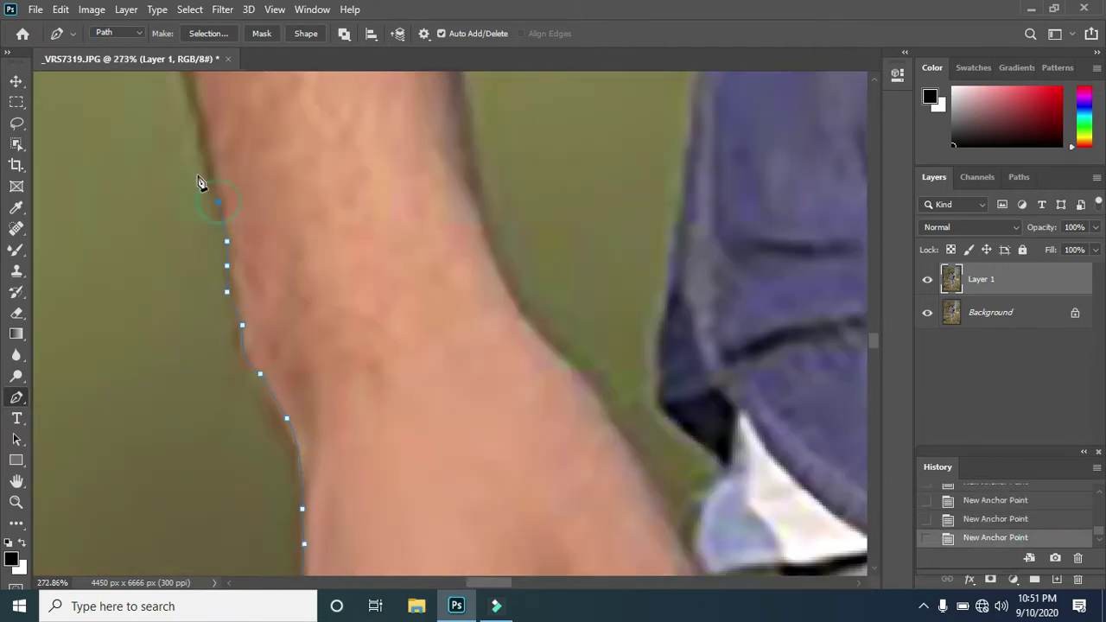
pyautogui.moveTo(199, 182); pyautogui.dragTo(231, 335)
pyautogui.click(246, 378)
pyautogui.scroll(-1, 195, 363)
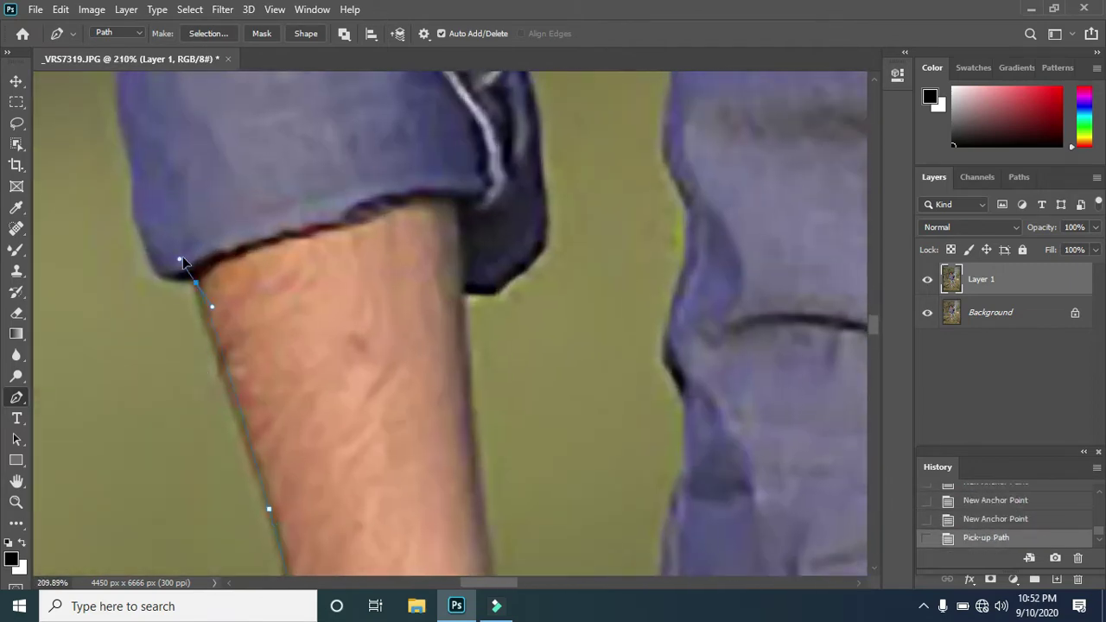
pyautogui.click(183, 265)
# Add anchors at the sleeve's lower corner and up its side.
pyautogui.scroll(-2, 183, 264)
pyautogui.scroll(4, 302, 443)
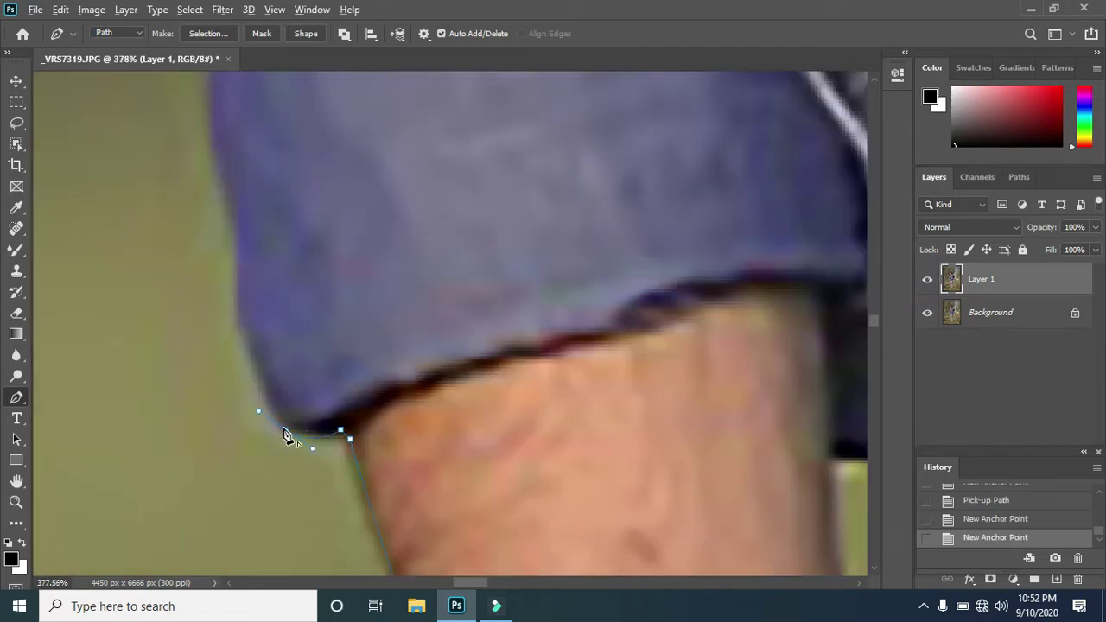
pyautogui.click(238, 240)
pyautogui.scroll(3, 232, 370)
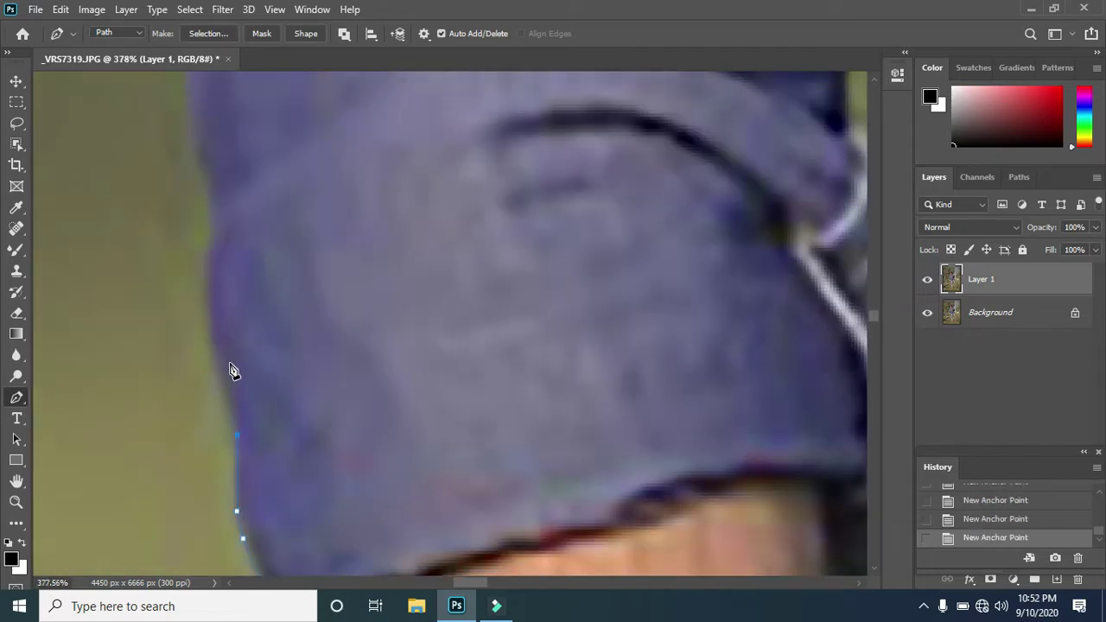
pyautogui.click(216, 238)
# Resume the path at the shoulder to trace over it.
pyautogui.scroll(-1, 207, 190)
pyautogui.scroll(-1, 197, 408)
pyautogui.scroll(-2, 170, 298)
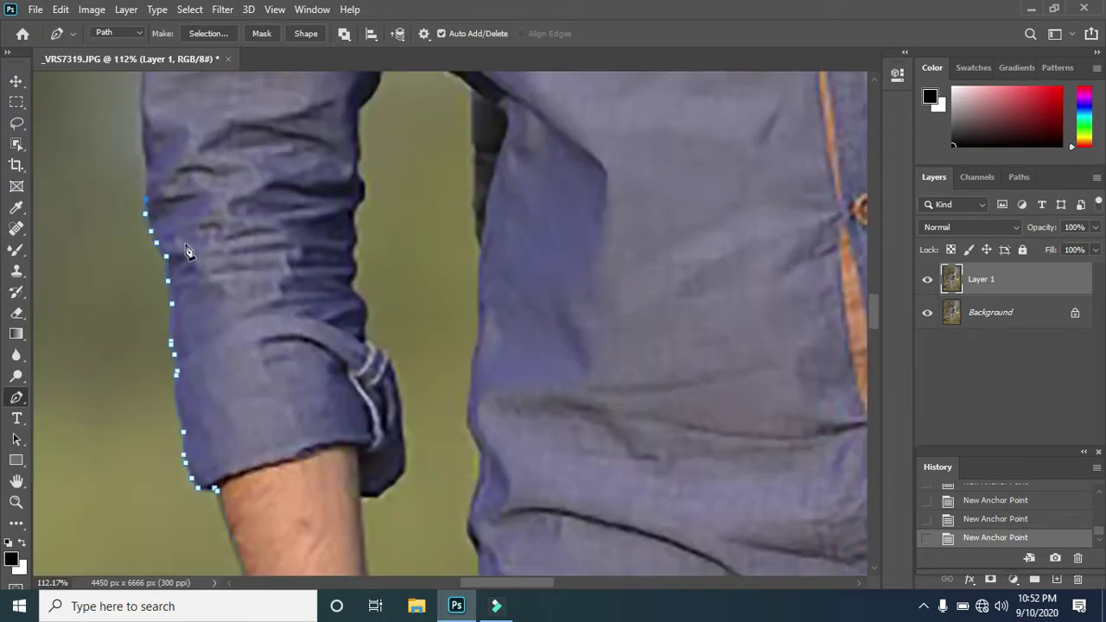
pyautogui.scroll(2, 187, 254)
pyautogui.scroll(1, 367, 263)
pyautogui.scroll(3, 367, 264)
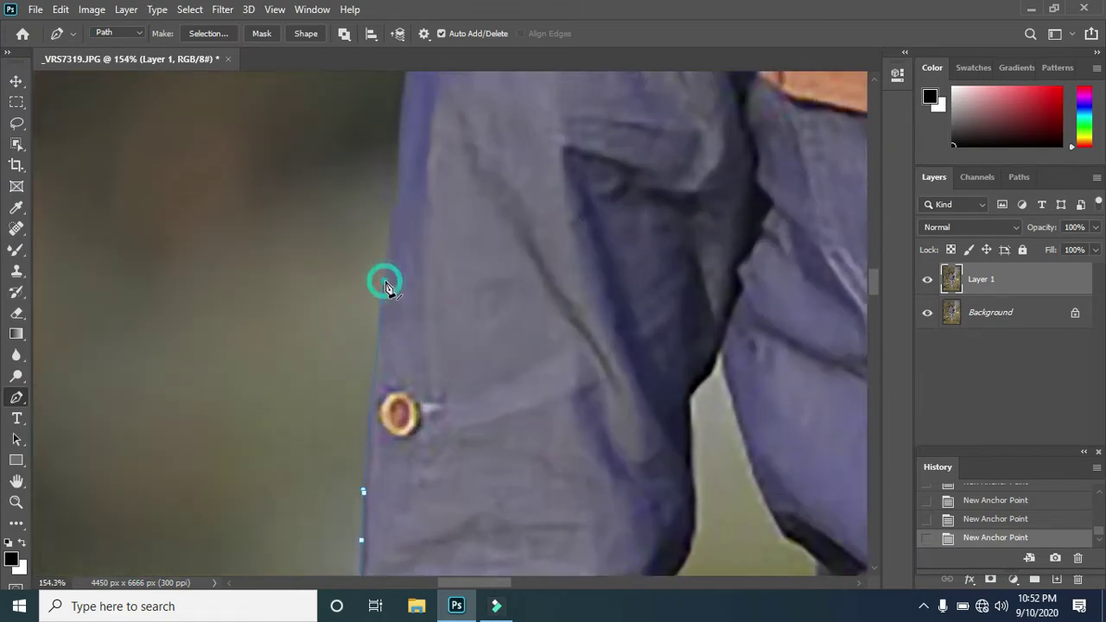
pyautogui.scroll(2, 382, 284)
pyautogui.scroll(-3, 399, 285)
pyautogui.scroll(2, 185, 449)
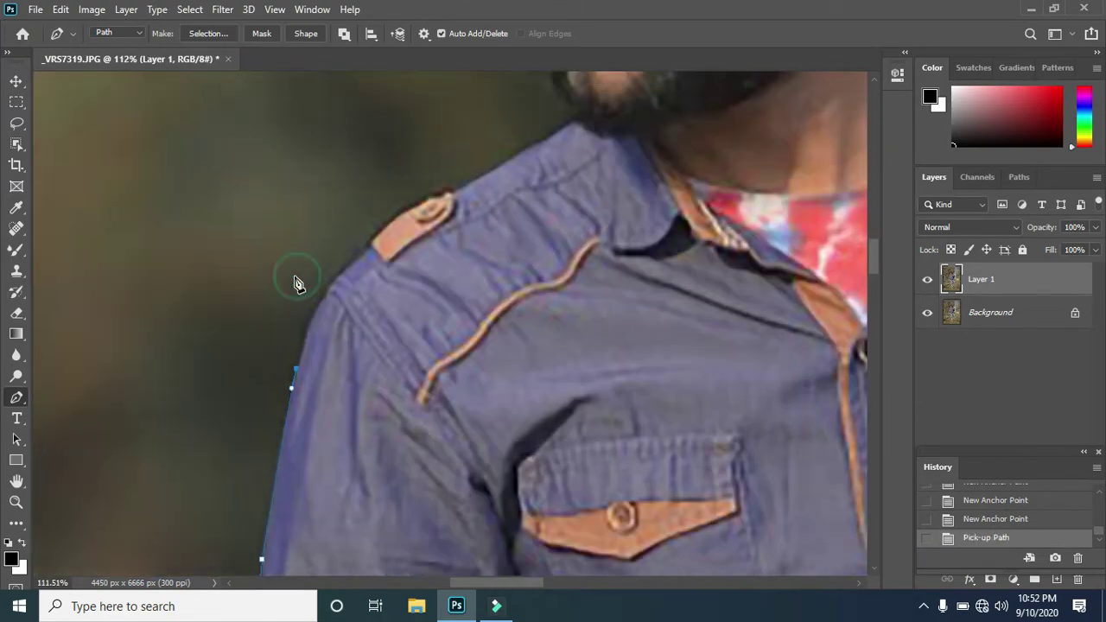
pyautogui.scroll(2, 345, 288)
pyautogui.click(396, 291)
pyautogui.click(394, 286)
# Extend the outline along the beard up to the chin.
pyautogui.scroll(-3, 394, 286)
pyautogui.scroll(4, 221, 430)
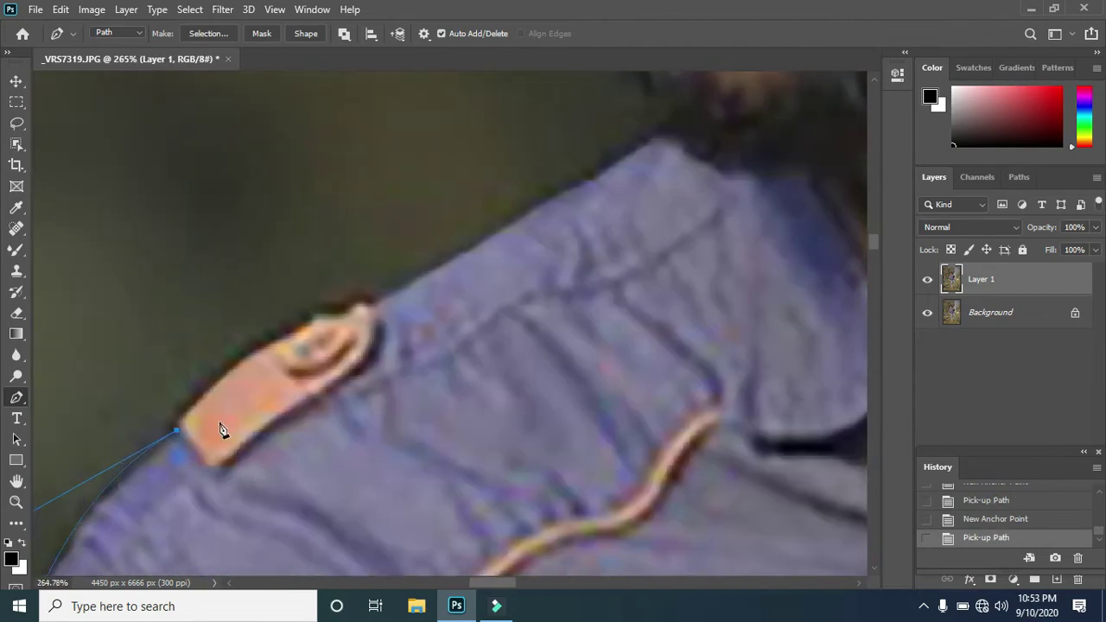
pyautogui.scroll(2, 630, 254)
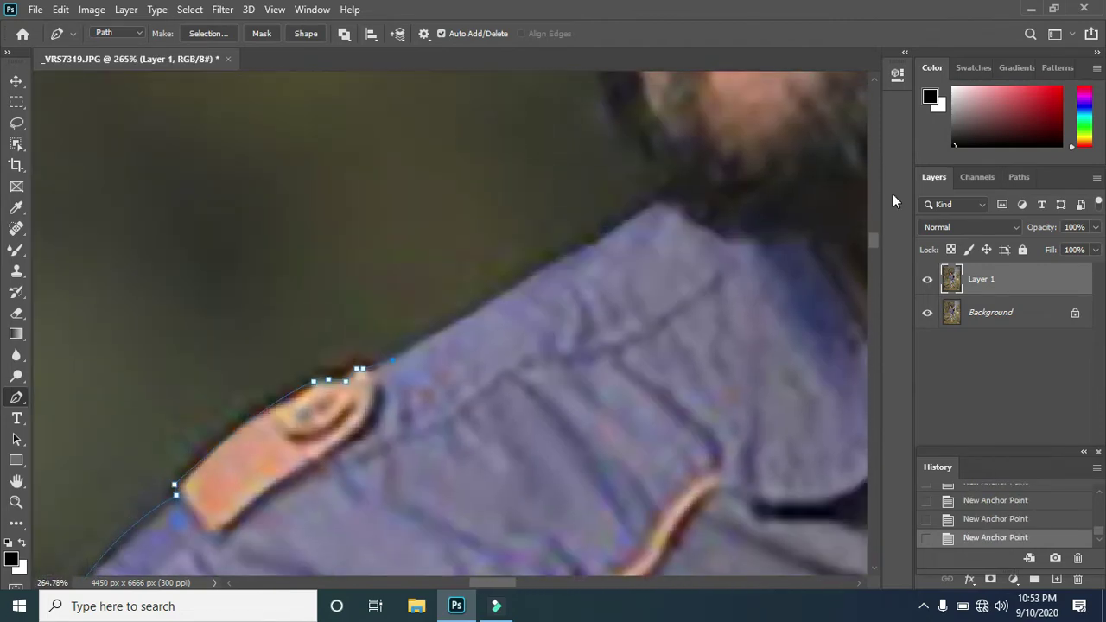
pyautogui.scroll(-3, 659, 208)
pyautogui.scroll(3, 591, 473)
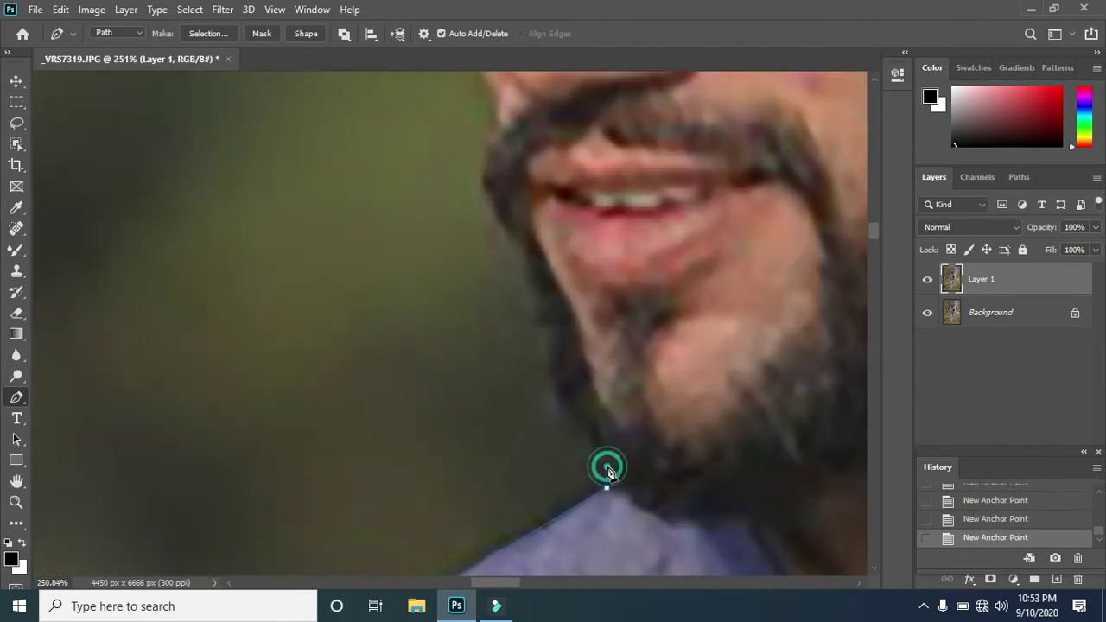
pyautogui.scroll(2, 543, 327)
pyautogui.click(523, 349)
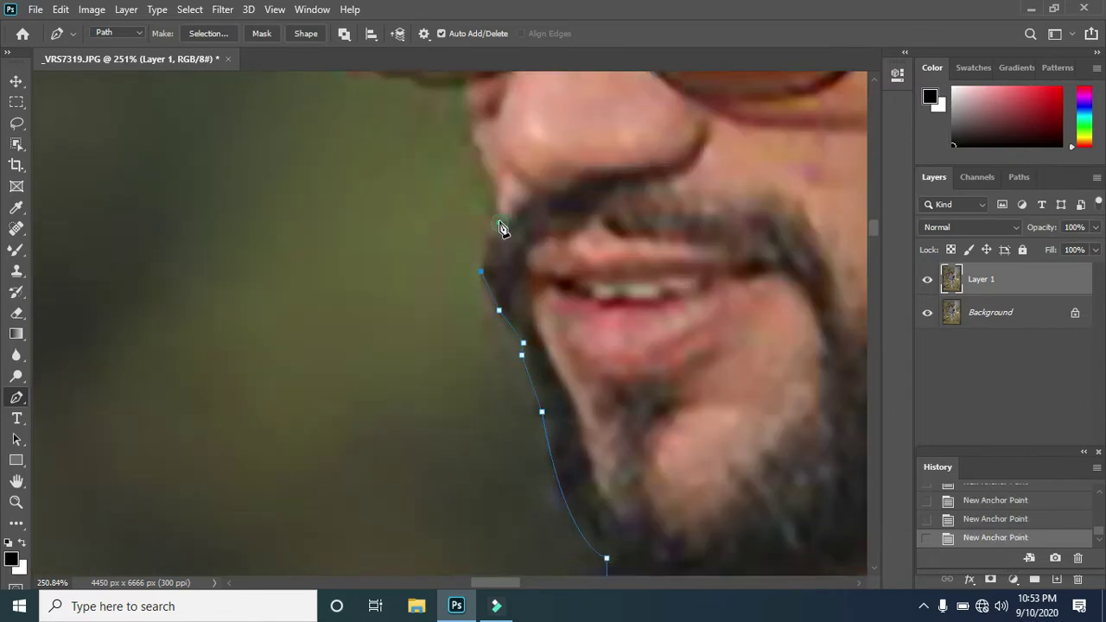
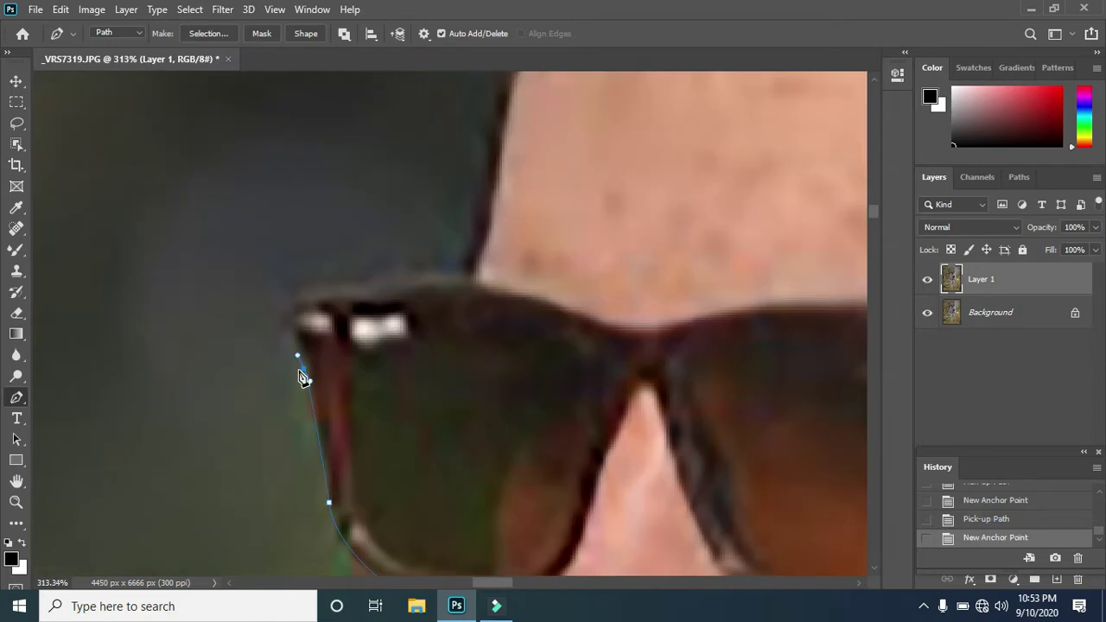
# Extend the Pen path from the sunglasses over the top and back of the hair.
pyautogui.click(484, 285)
pyautogui.scroll(-3, 491, 287)
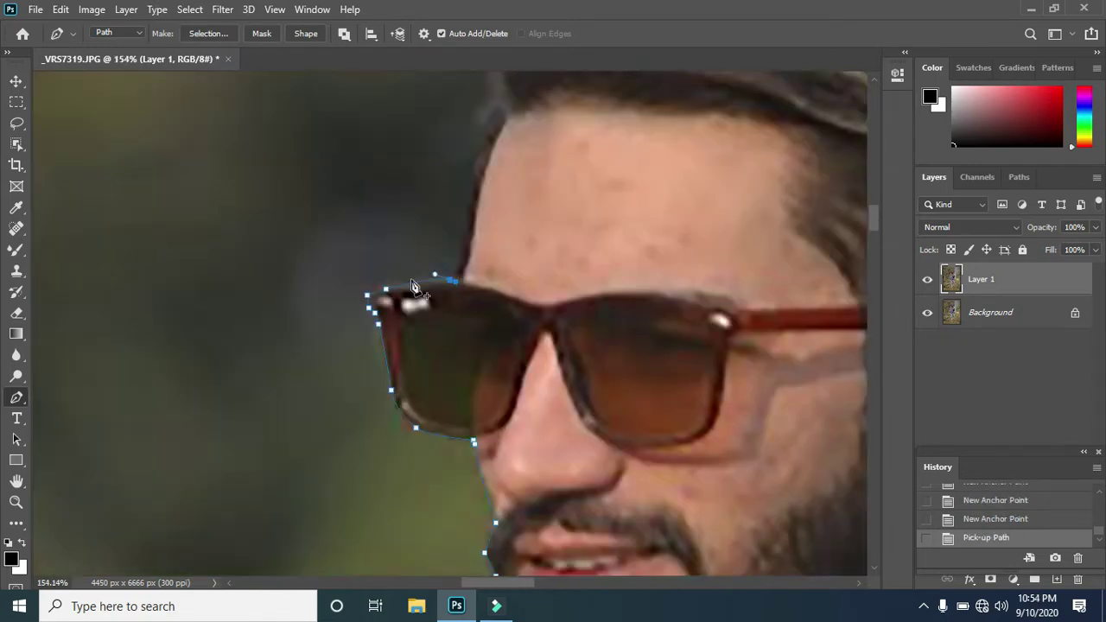
pyautogui.scroll(2, 318, 341)
pyautogui.click(327, 287)
pyautogui.scroll(-4, 346, 311)
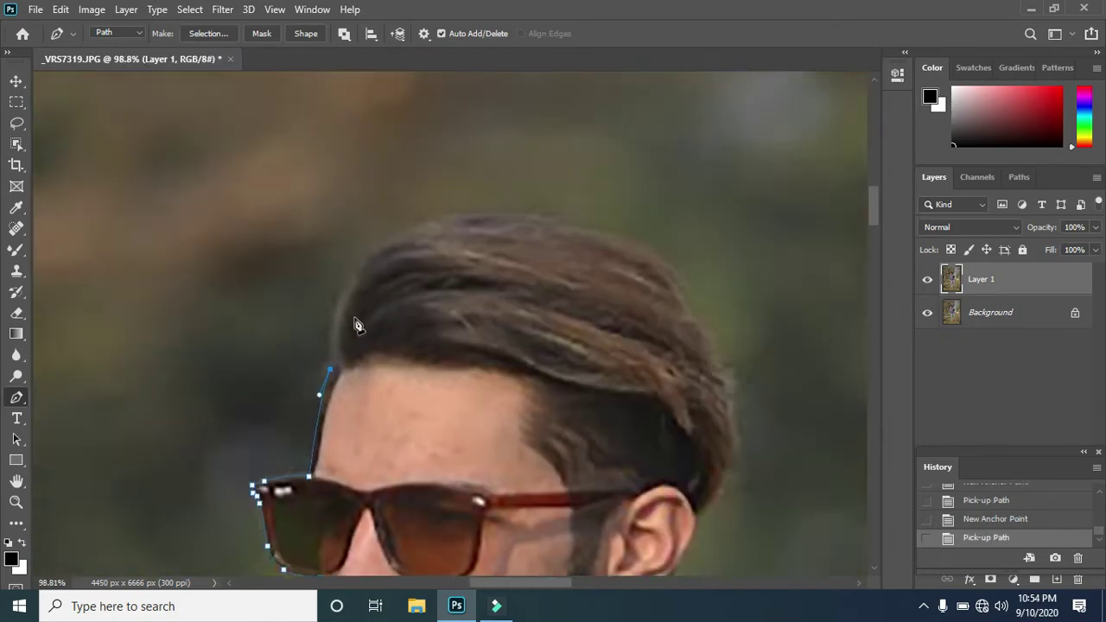
pyautogui.scroll(3, 316, 429)
pyautogui.click(557, 230)
pyautogui.scroll(2, 484, 259)
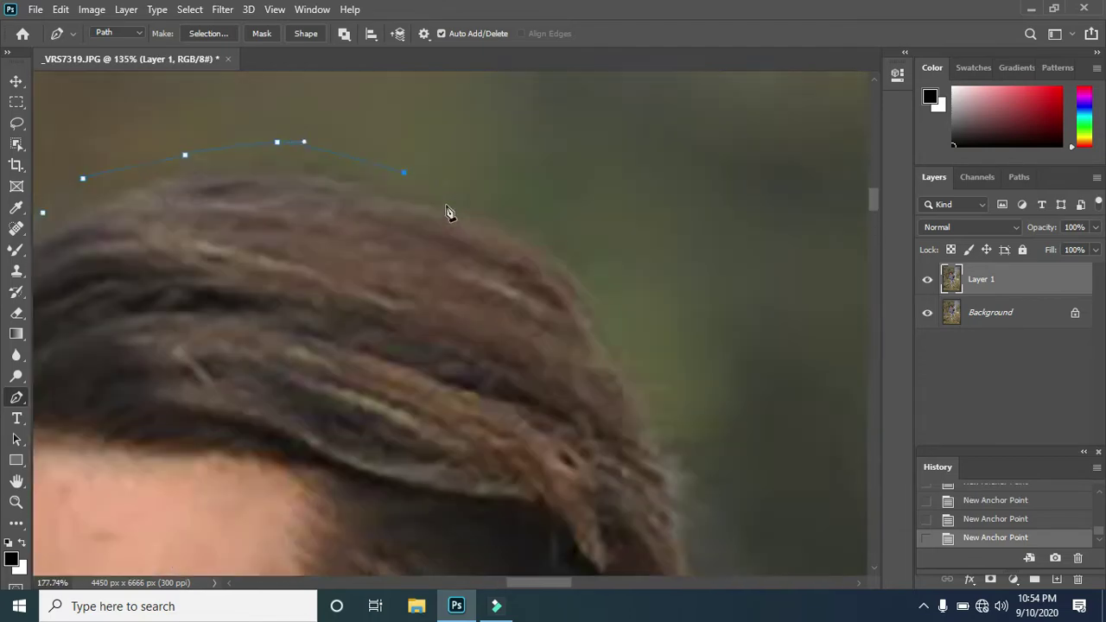
pyautogui.click(610, 259)
pyautogui.scroll(1, 617, 387)
pyautogui.scroll(-3, 617, 386)
pyautogui.click(609, 302)
# Carry the outline down the neck onto the jacket's shoulder edge with one curved anchor.
pyautogui.scroll(2, 562, 380)
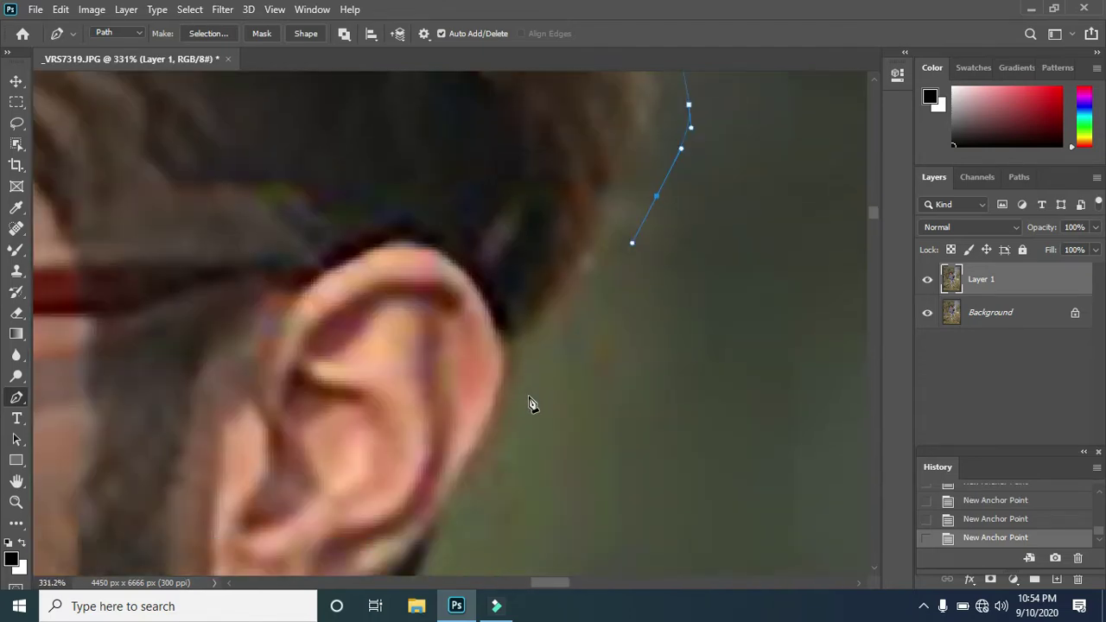
pyautogui.click(510, 355)
pyautogui.scroll(-2, 486, 350)
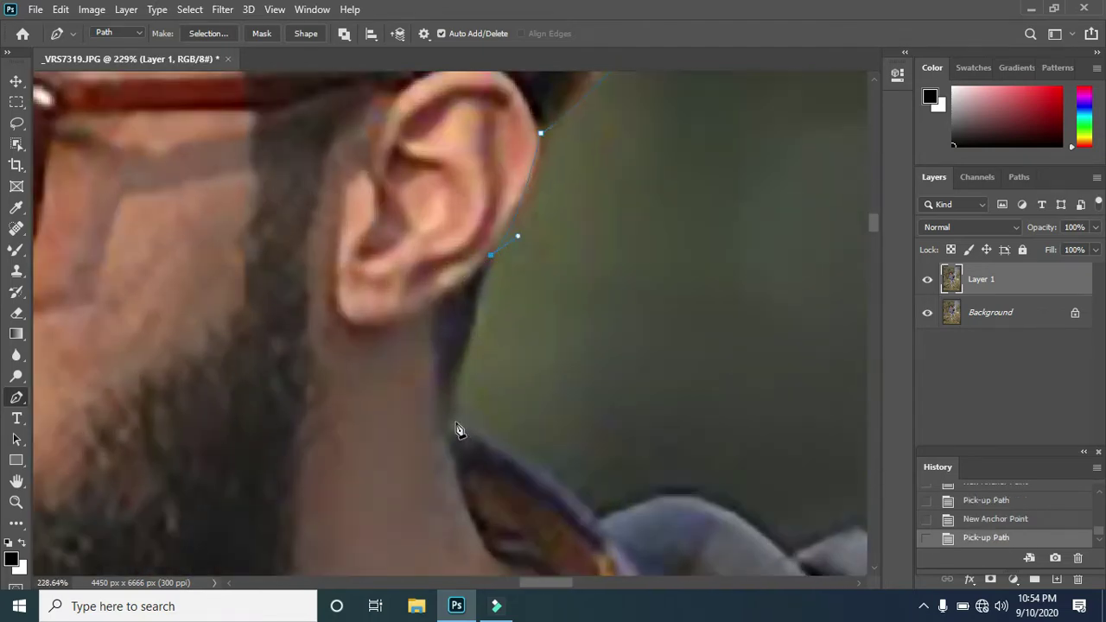
pyautogui.scroll(-3, 608, 540)
pyautogui.scroll(4, 420, 481)
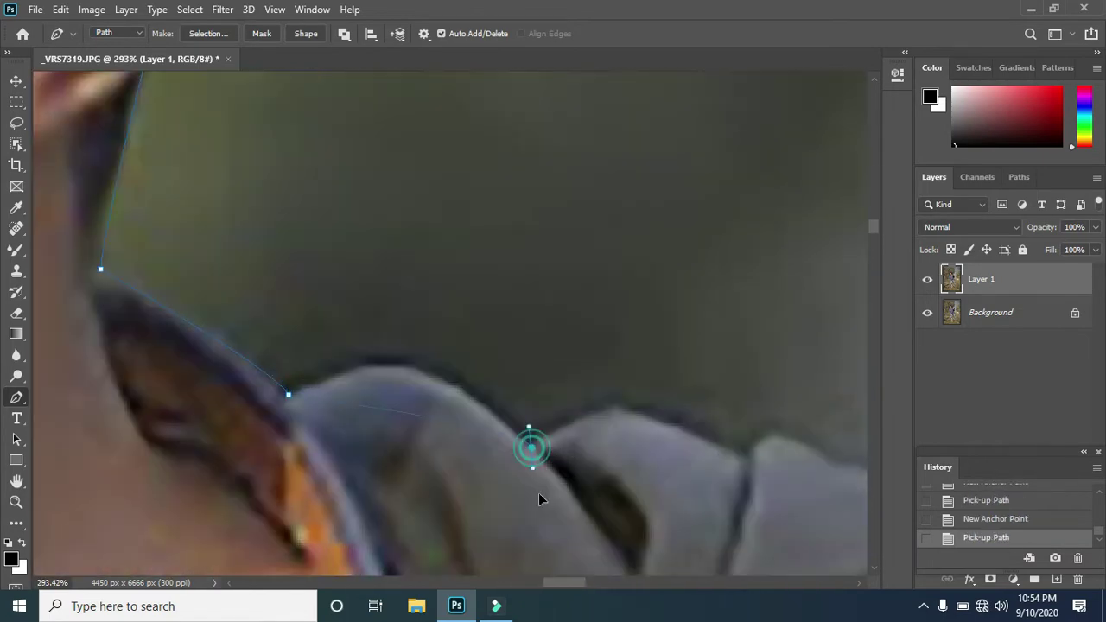
pyautogui.scroll(-2, 538, 493)
pyautogui.moveTo(530, 369); pyautogui.dragTo(642, 508)
pyautogui.click(613, 330)
pyautogui.click(745, 382)
pyautogui.scroll(-3, 371, 371)
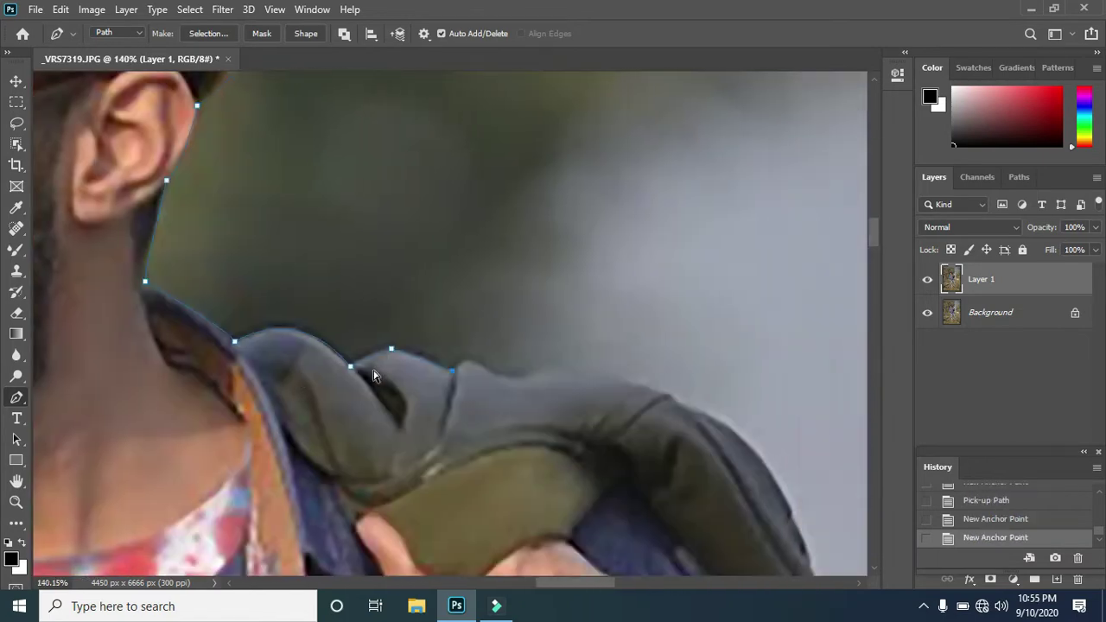
pyautogui.scroll(4, 334, 336)
pyautogui.scroll(-2, 334, 336)
pyautogui.click(368, 339)
pyautogui.scroll(-3, 420, 406)
pyautogui.scroll(2, 420, 400)
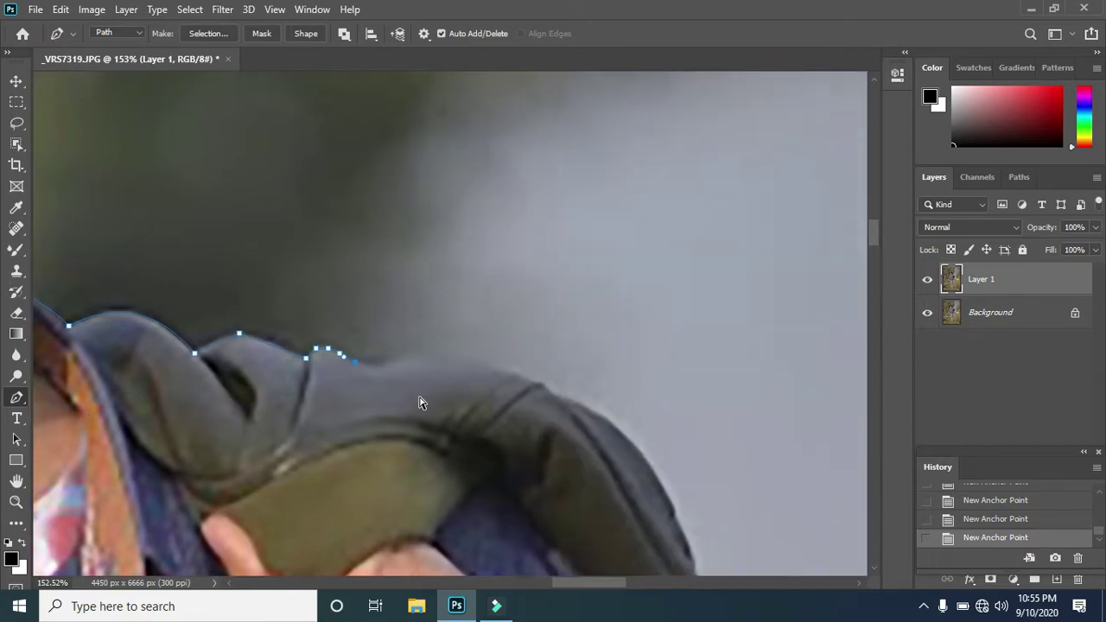
pyautogui.scroll(1, 511, 282)
# Trace anchors around the sleeve junction and down the jacket's edge.
pyautogui.scroll(-3, 670, 373)
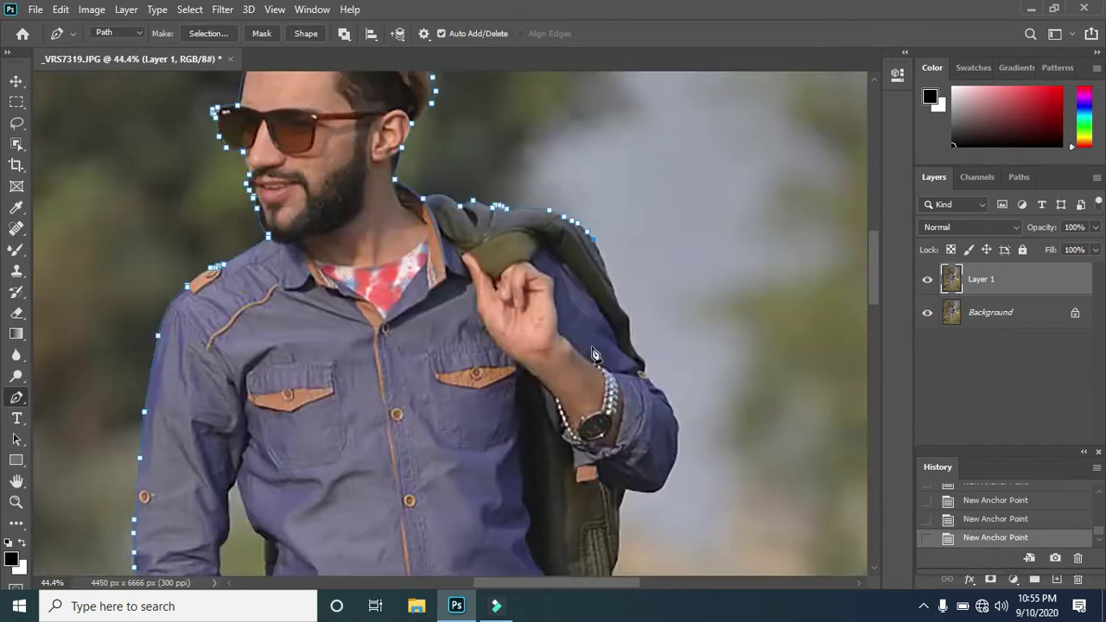
pyautogui.scroll(2, 585, 200)
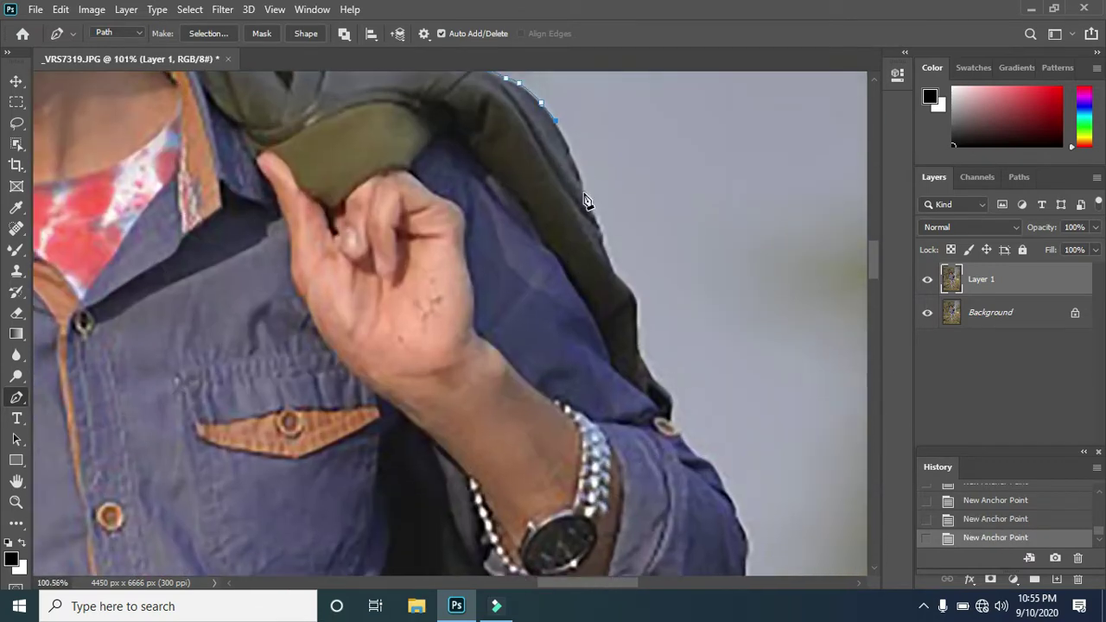
pyautogui.click(637, 333)
pyautogui.scroll(2, 630, 303)
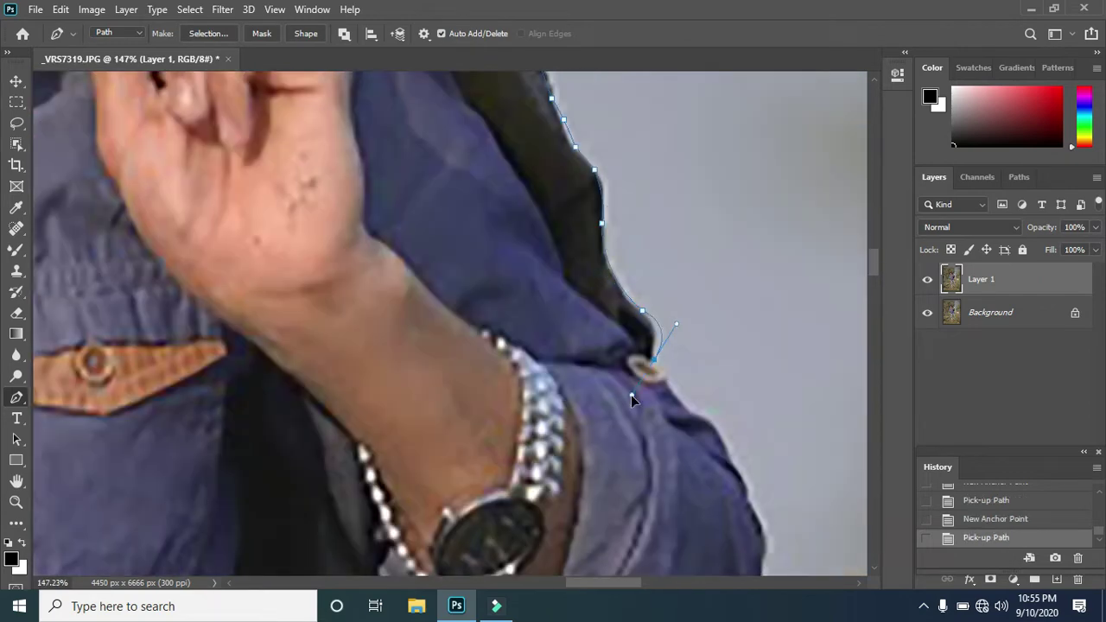
pyautogui.click(666, 372)
pyautogui.scroll(-3, 666, 372)
pyautogui.scroll(2, 497, 281)
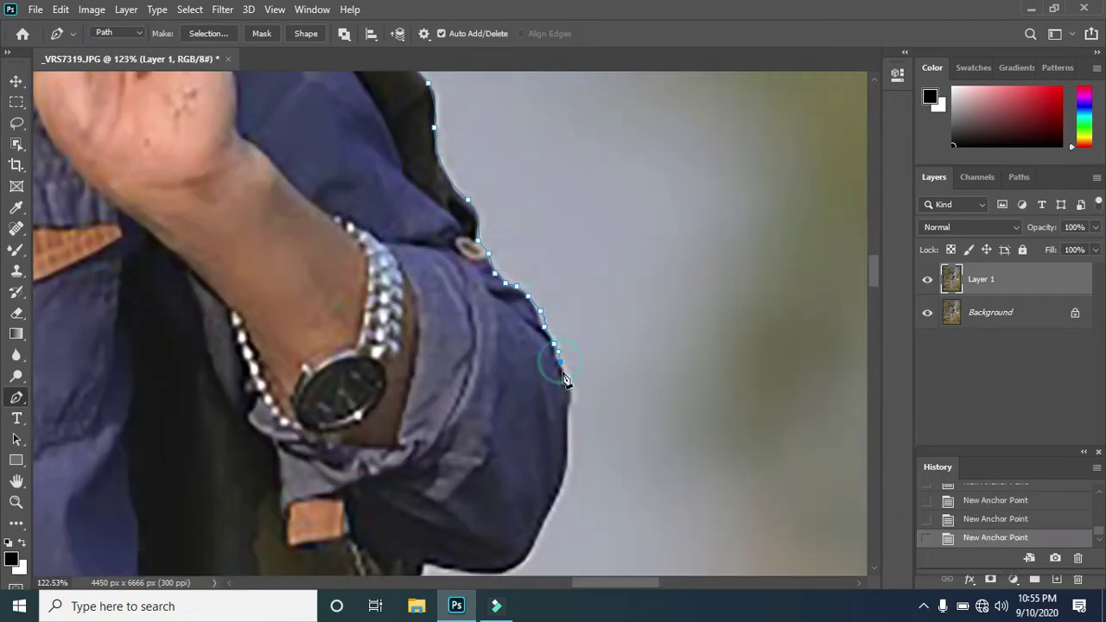
pyautogui.scroll(-3, 563, 380)
pyautogui.scroll(1, 562, 393)
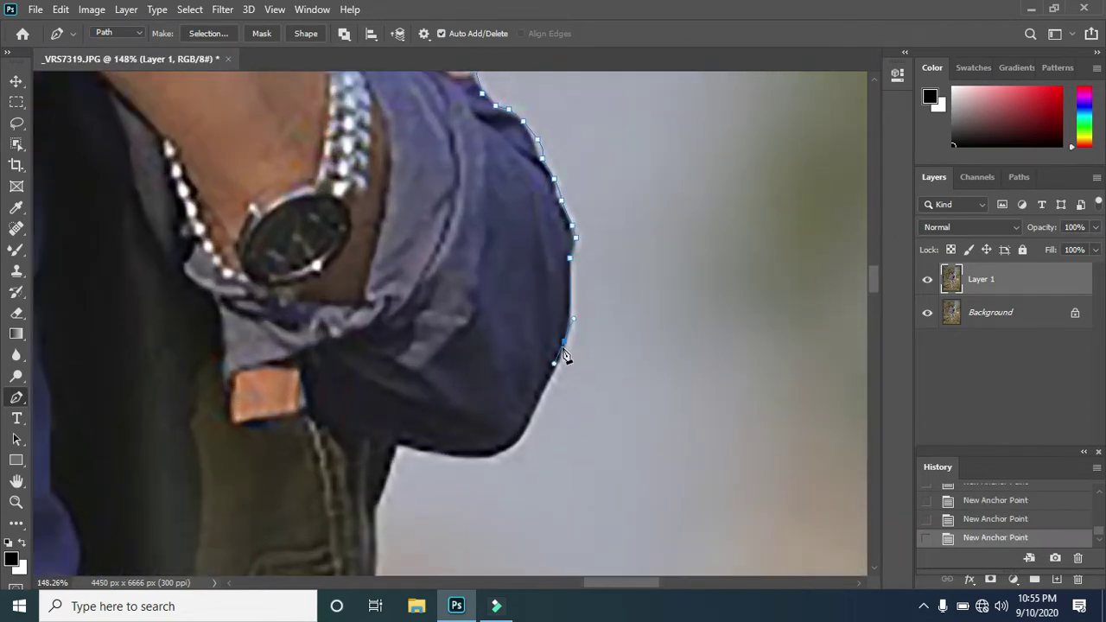
pyautogui.click(406, 467)
pyautogui.scroll(-3, 390, 363)
pyautogui.scroll(2, 387, 409)
pyautogui.click(388, 406)
pyautogui.click(389, 380)
pyautogui.scroll(3, 389, 336)
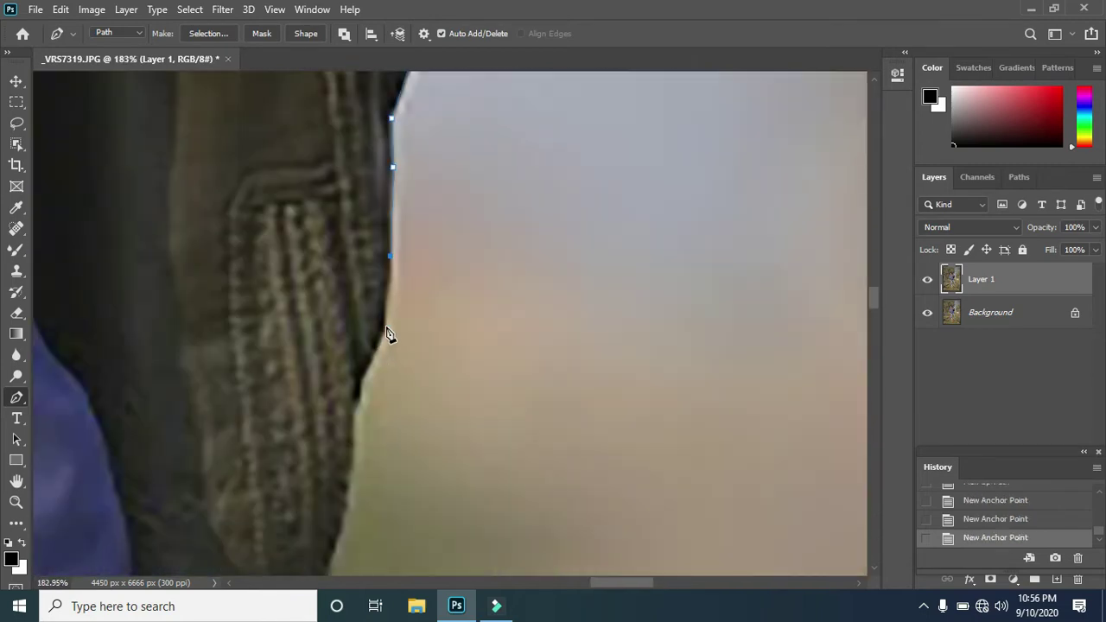
pyautogui.scroll(-3, 388, 335)
pyautogui.click(323, 388)
pyautogui.click(316, 472)
pyautogui.scroll(-3, 269, 471)
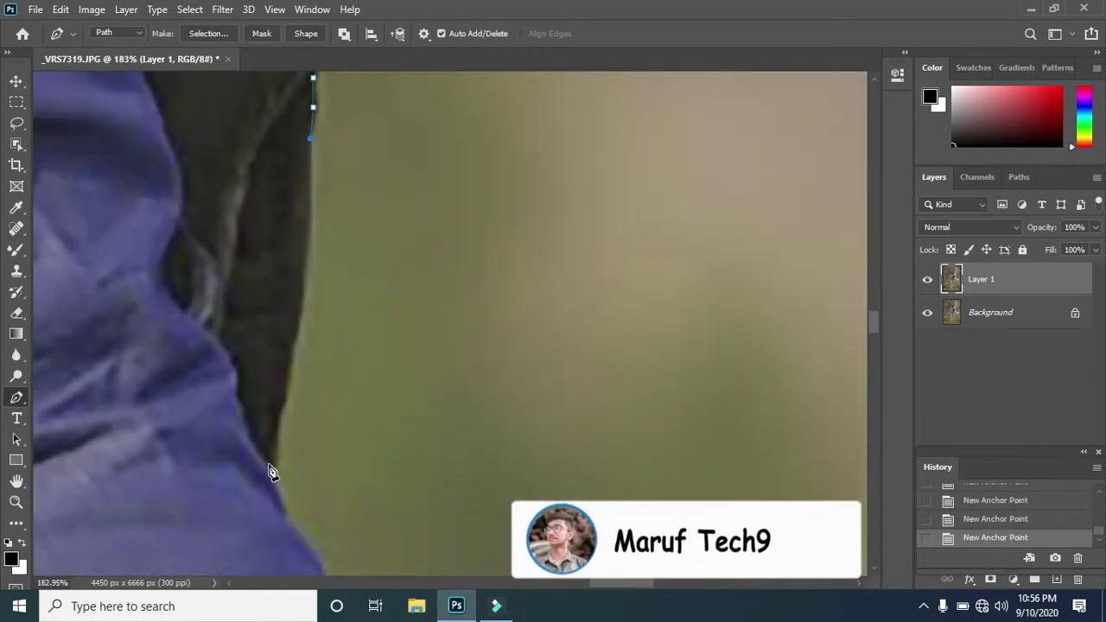
pyautogui.click(267, 471)
pyautogui.scroll(-3, 273, 415)
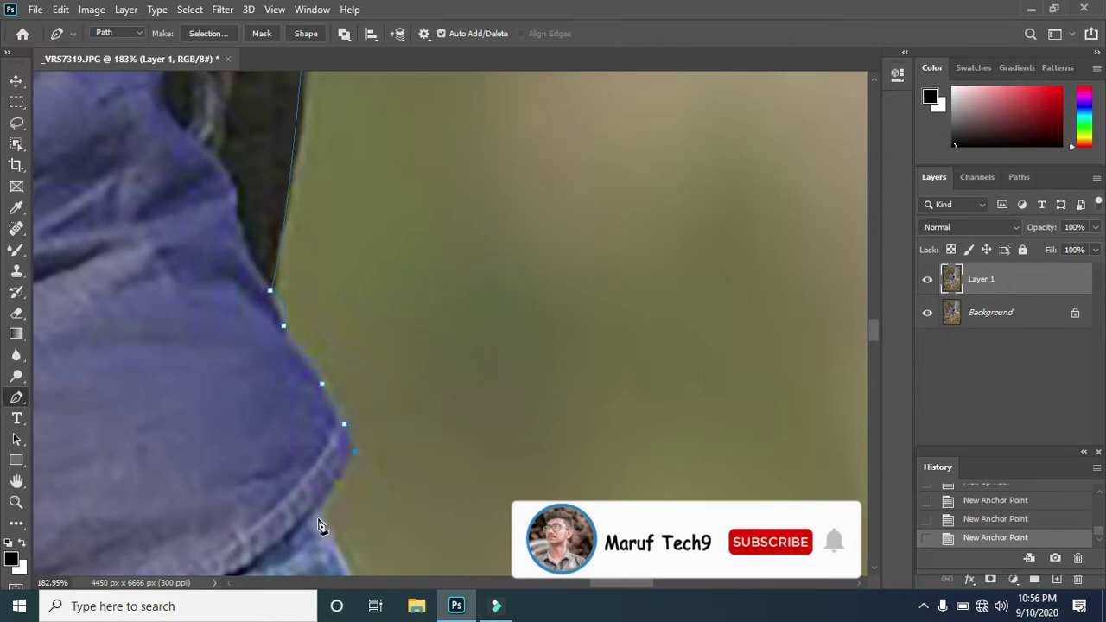
pyautogui.scroll(-3, 317, 424)
pyautogui.scroll(3, 331, 216)
# Outline the striped jacket edge beside the jeans patch and down the leg to the patterned cuff.
pyautogui.click(318, 199)
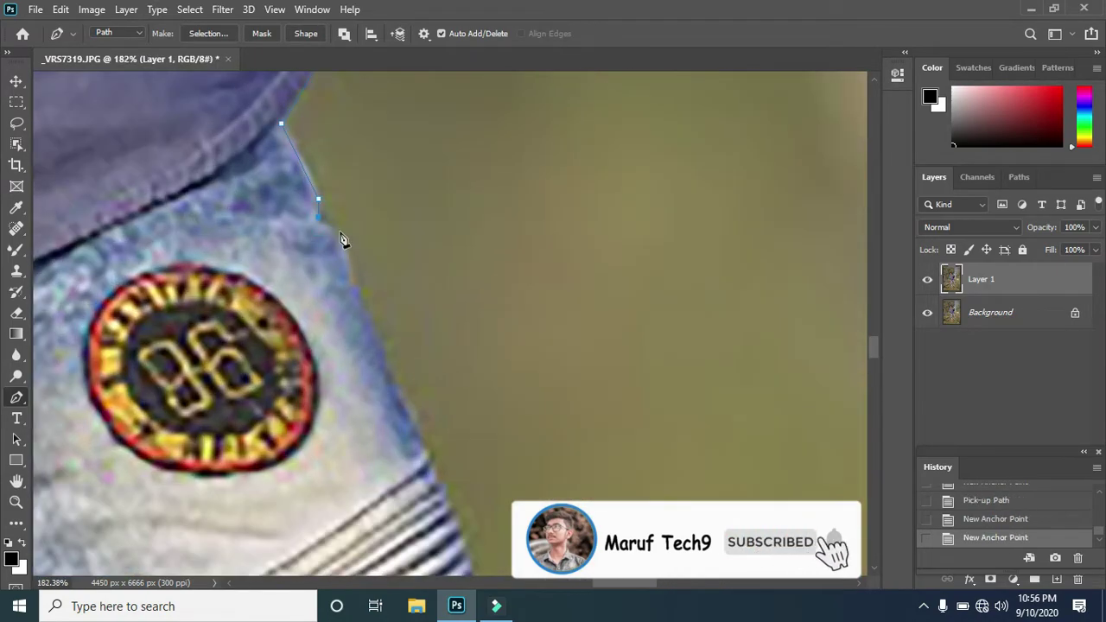
pyautogui.scroll(-3, 342, 240)
pyautogui.click(382, 267)
pyautogui.scroll(-3, 382, 267)
pyautogui.click(452, 341)
pyautogui.scroll(-3, 452, 341)
pyautogui.click(474, 345)
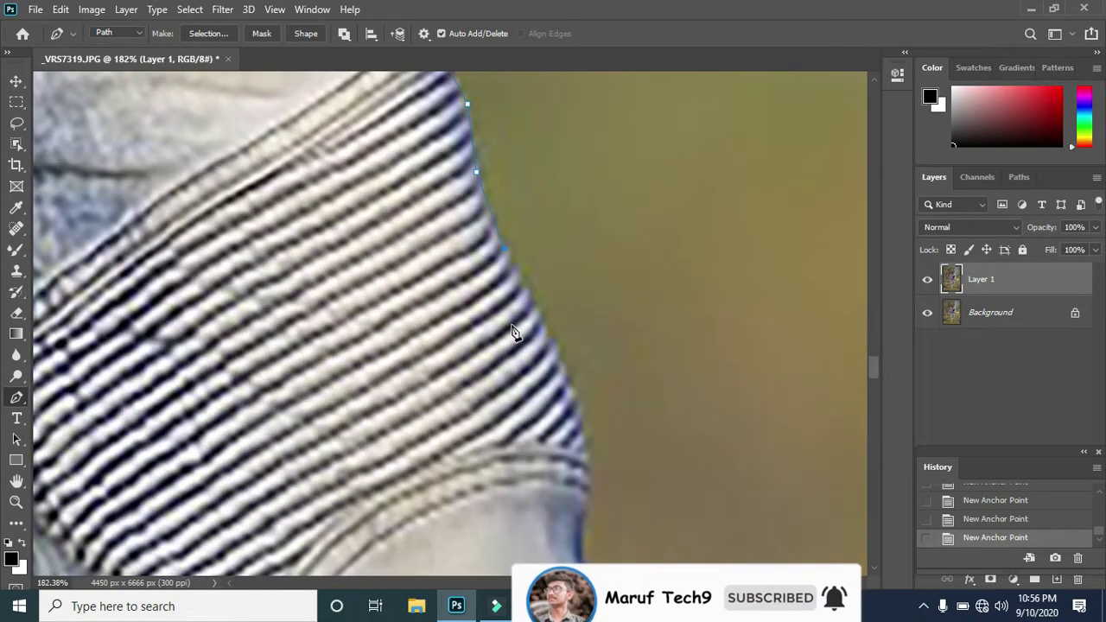
pyautogui.click(563, 363)
pyautogui.scroll(-3, 587, 345)
pyautogui.click(586, 425)
pyautogui.scroll(-3, 586, 426)
pyautogui.click(592, 387)
pyautogui.scroll(-3, 592, 387)
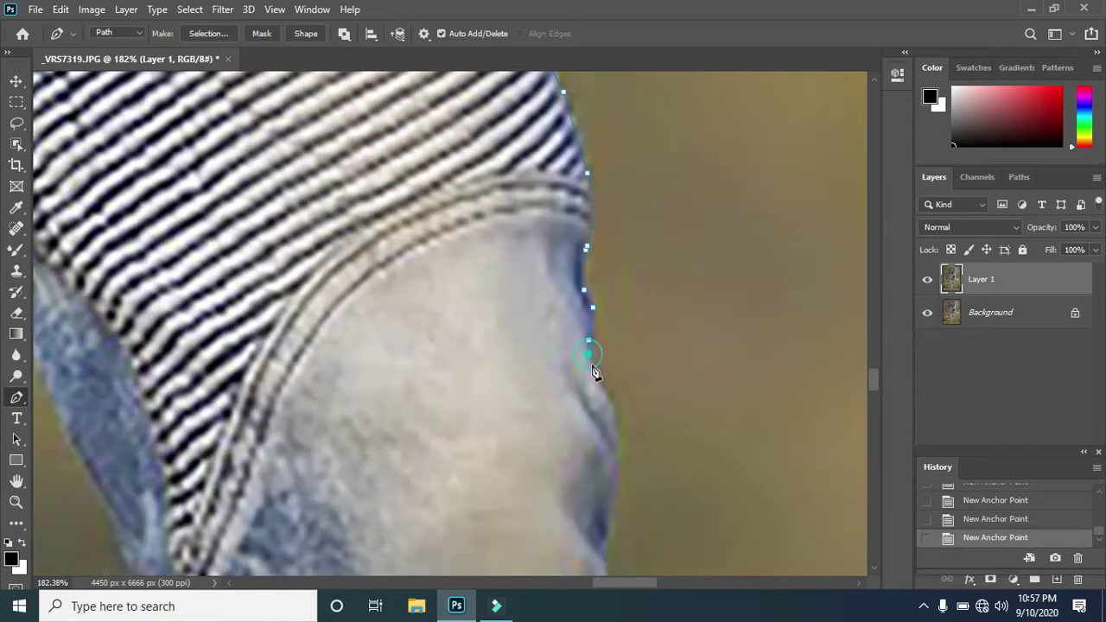
pyautogui.click(595, 361)
pyautogui.scroll(-3, 594, 362)
pyautogui.click(614, 421)
pyautogui.scroll(-3, 615, 420)
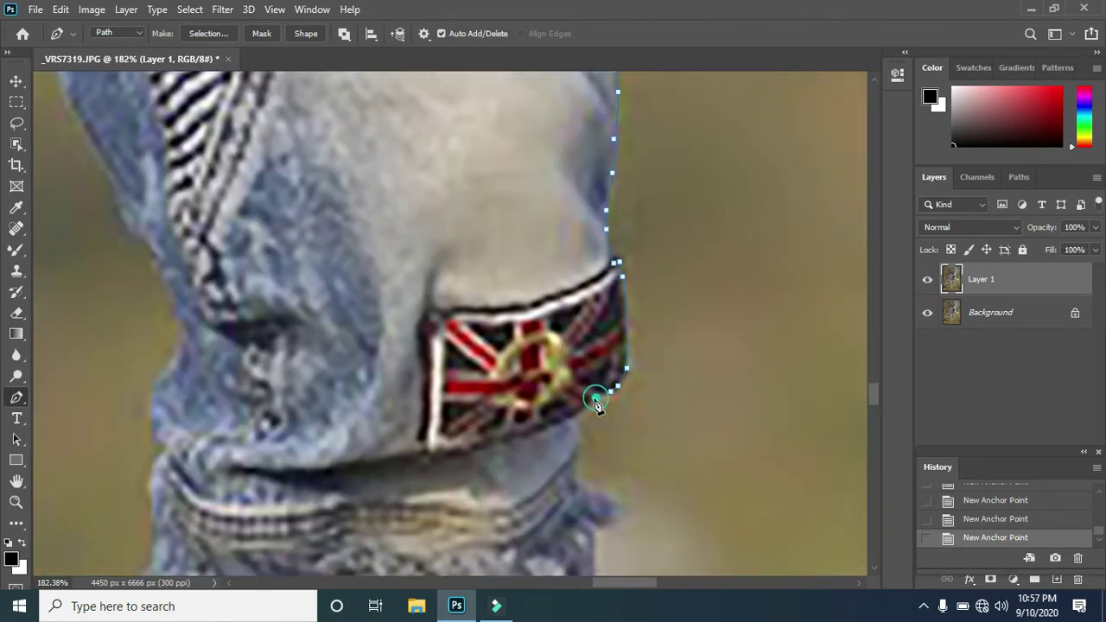
# Continue the path down the jeans edge and lower leg to the ankle.
pyautogui.click(591, 509)
pyautogui.scroll(-3, 593, 510)
pyautogui.click(596, 393)
pyautogui.scroll(-3, 596, 393)
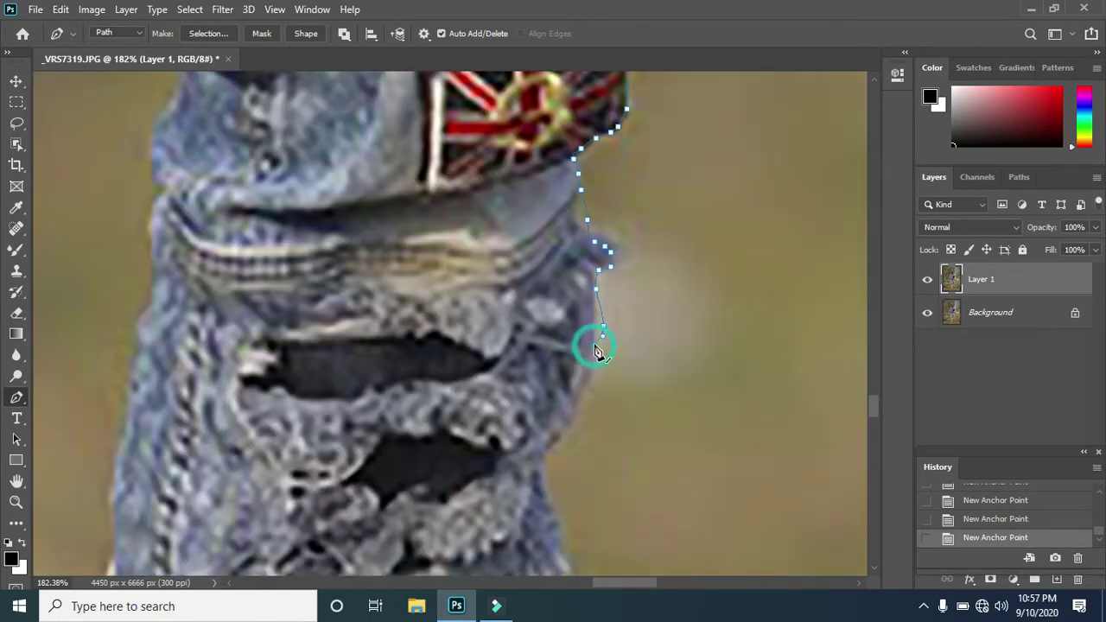
pyautogui.click(592, 345)
pyautogui.scroll(-3, 593, 345)
pyautogui.click(592, 320)
pyautogui.scroll(-3, 570, 298)
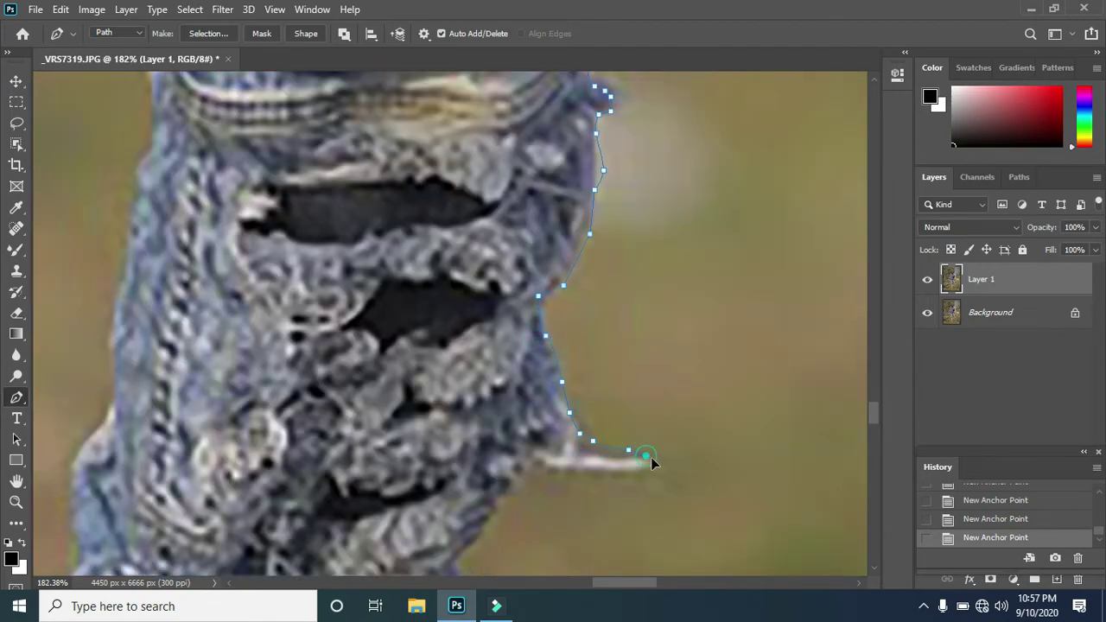
pyautogui.scroll(-3, 518, 488)
pyautogui.click(481, 351)
pyautogui.click(466, 388)
pyautogui.scroll(-3, 464, 452)
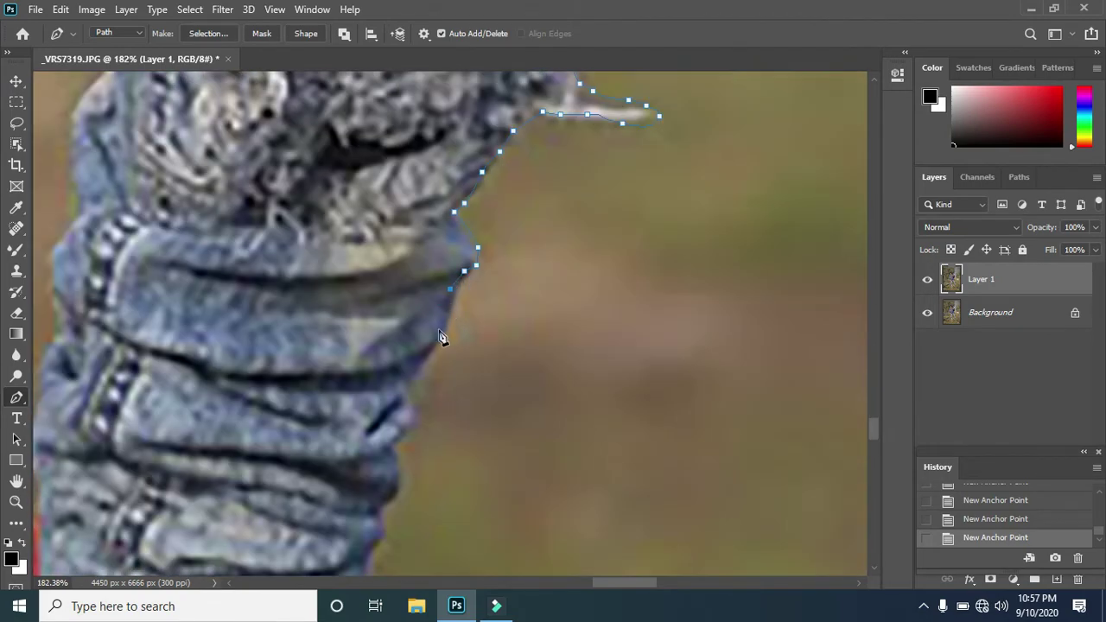
pyautogui.click(409, 336)
pyautogui.scroll(-5, 391, 406)
pyautogui.scroll(5, 417, 296)
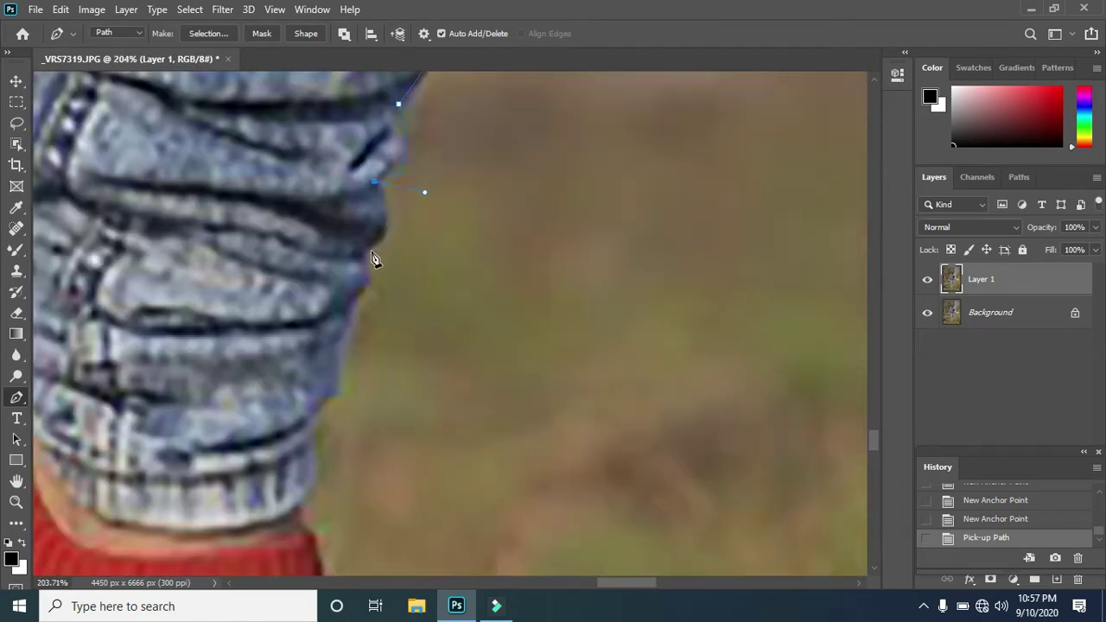
pyautogui.click(370, 283)
pyautogui.click(350, 333)
pyautogui.click(339, 357)
pyautogui.scroll(-3, 328, 432)
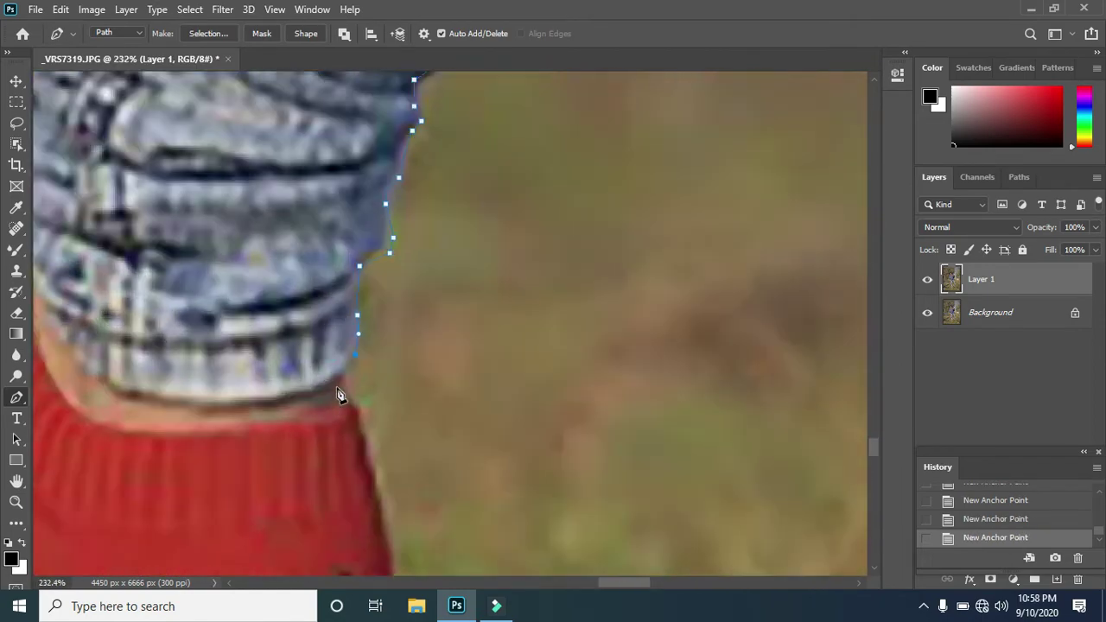
pyautogui.scroll(-5, 395, 382)
pyautogui.scroll(5, 395, 400)
# Follow the red shoe's edge down to its toe.
pyautogui.click(381, 370)
pyautogui.scroll(-1, 389, 380)
pyautogui.scroll(2, 389, 380)
pyautogui.click(394, 377)
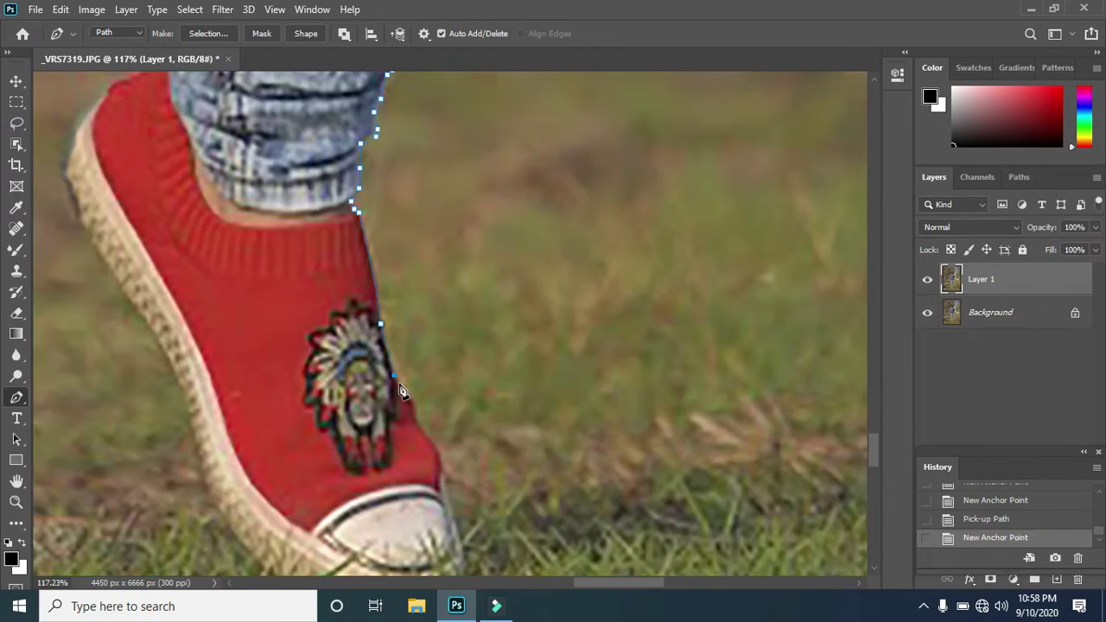
pyautogui.scroll(-2, 438, 473)
pyautogui.click(459, 464)
pyautogui.scroll(-1, 449, 457)
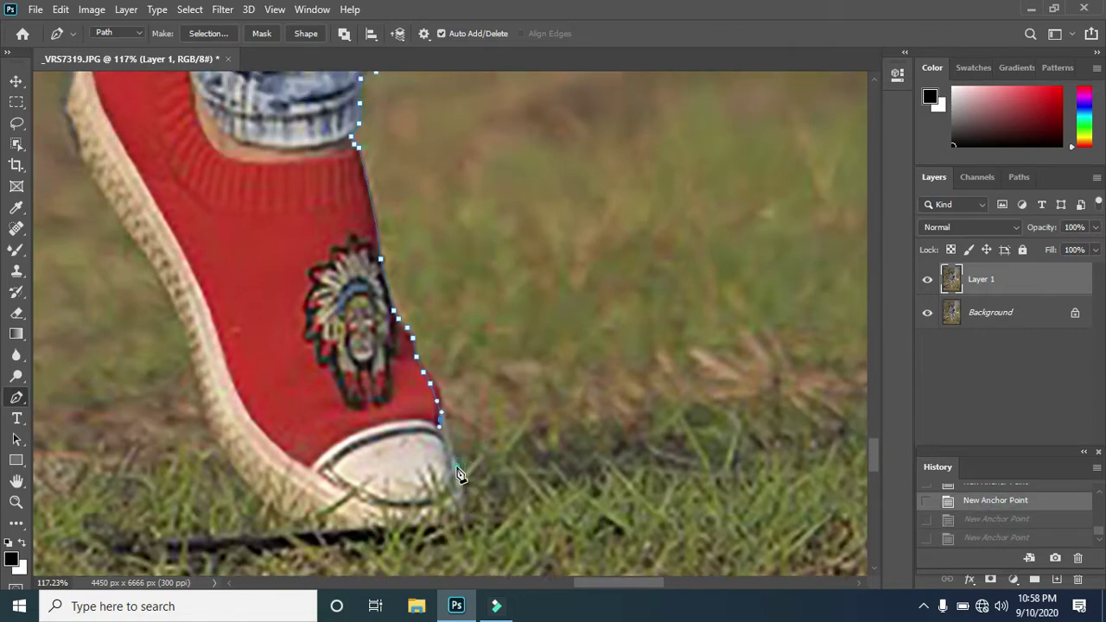
pyautogui.scroll(-6, 268, 421)
# Add anchors along the shoe's edge and at the back top of the shoe.
pyautogui.scroll(3, 337, 435)
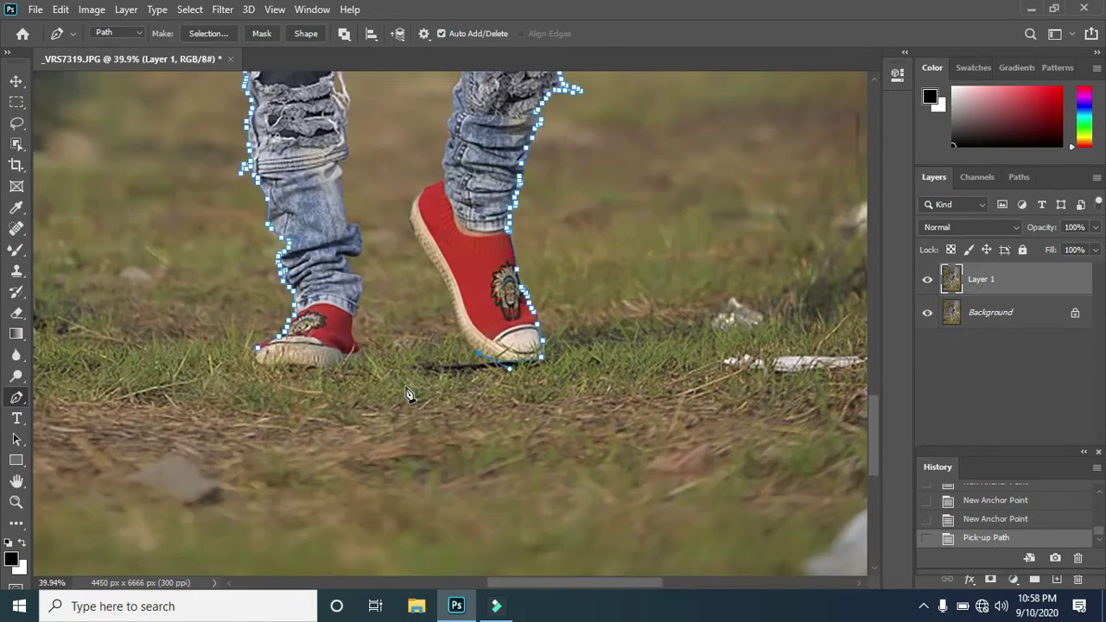
pyautogui.scroll(2, 409, 395)
pyautogui.scroll(3, 483, 477)
pyautogui.click(464, 382)
pyautogui.scroll(1, 458, 393)
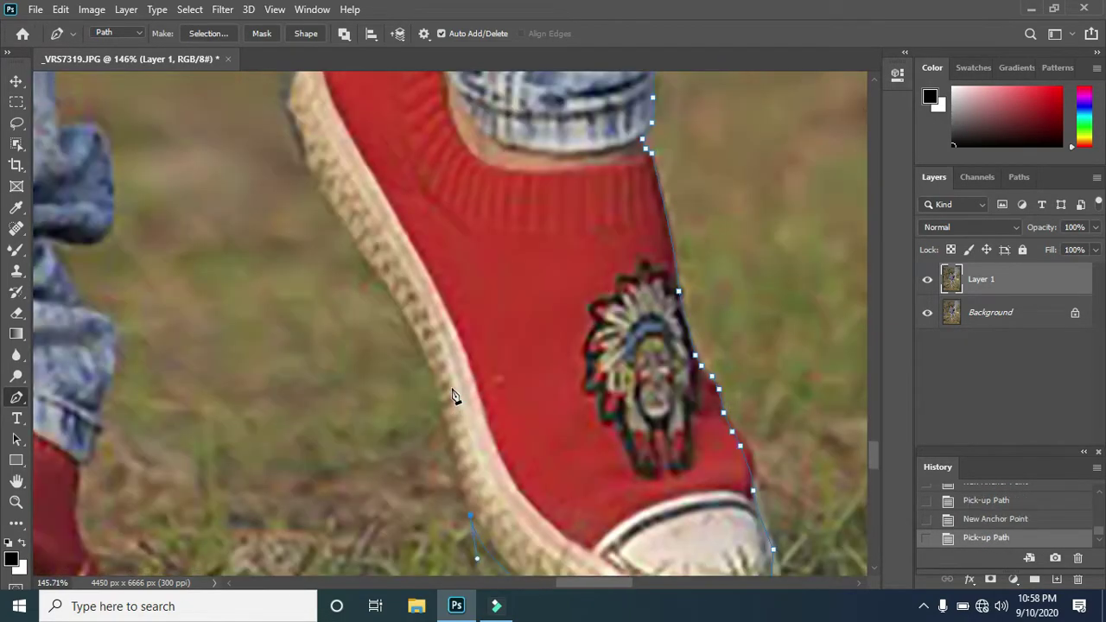
pyautogui.scroll(-1, 411, 332)
pyautogui.scroll(2, 345, 311)
pyautogui.click(377, 225)
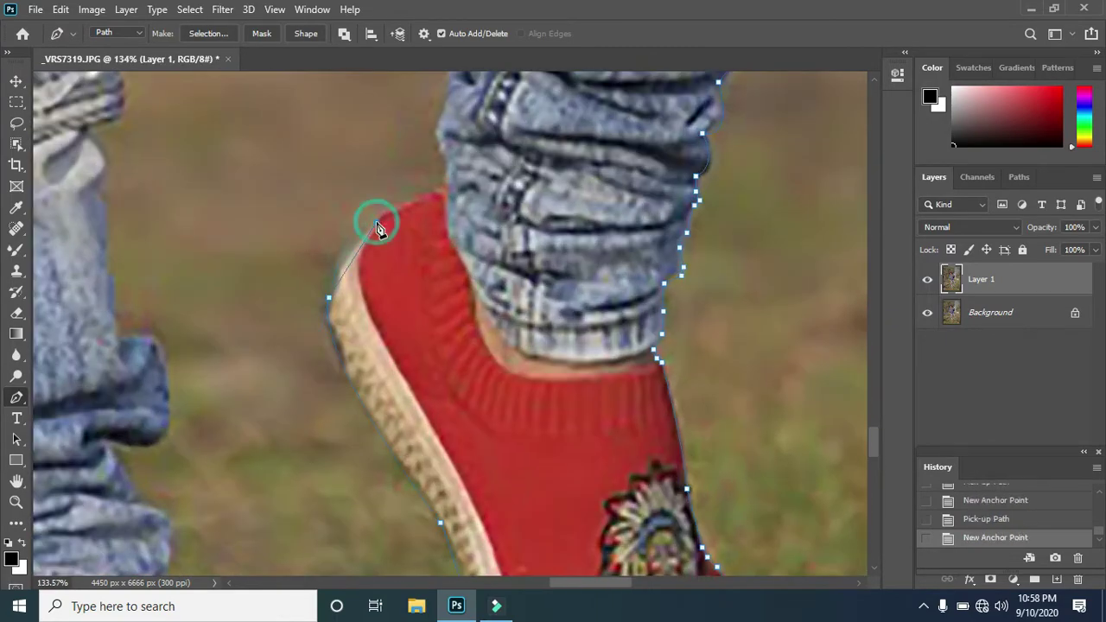
# Close the figure outline on the path's starting anchor.
pyautogui.scroll(2, 443, 203)
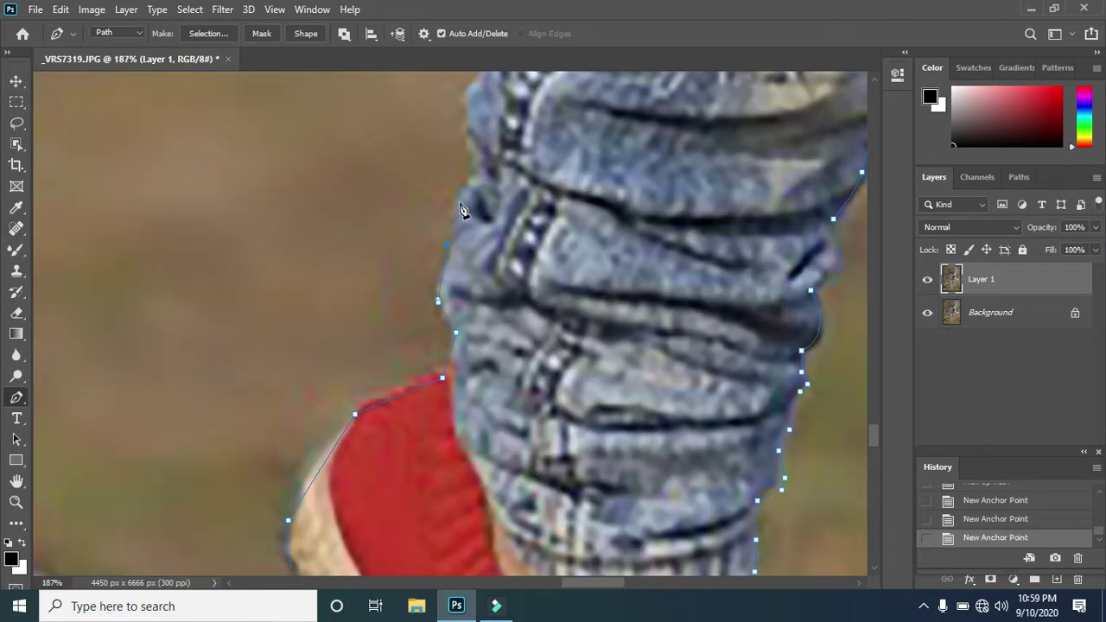
pyautogui.scroll(3, 466, 229)
pyautogui.scroll(3, 509, 194)
pyautogui.scroll(-4, 410, 417)
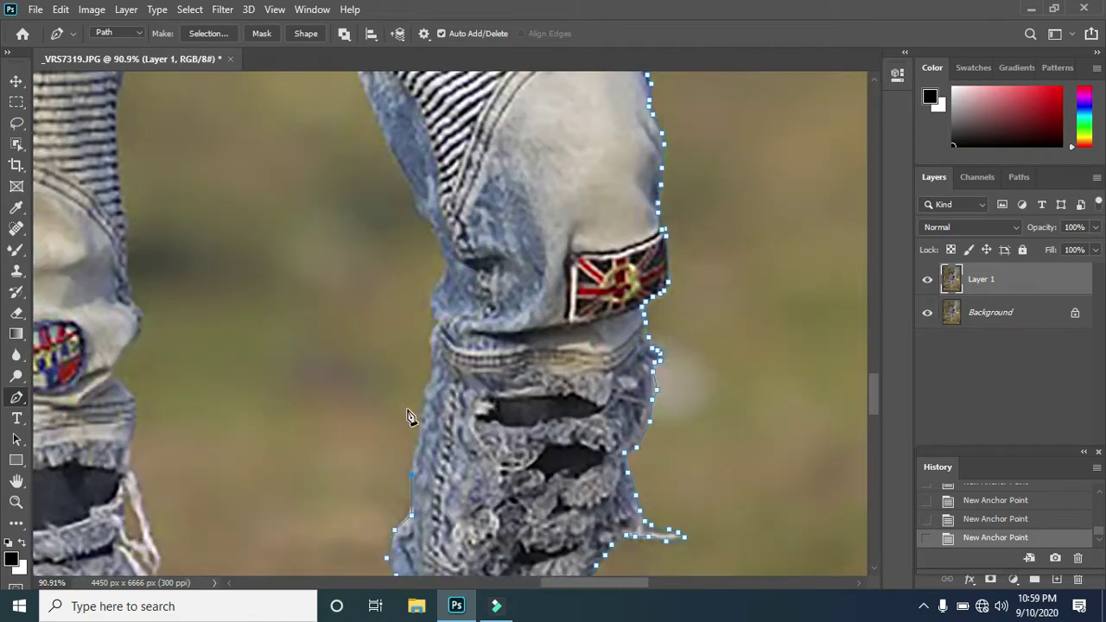
pyautogui.scroll(2, 410, 418)
pyautogui.scroll(1, 449, 280)
pyautogui.scroll(3, 375, 239)
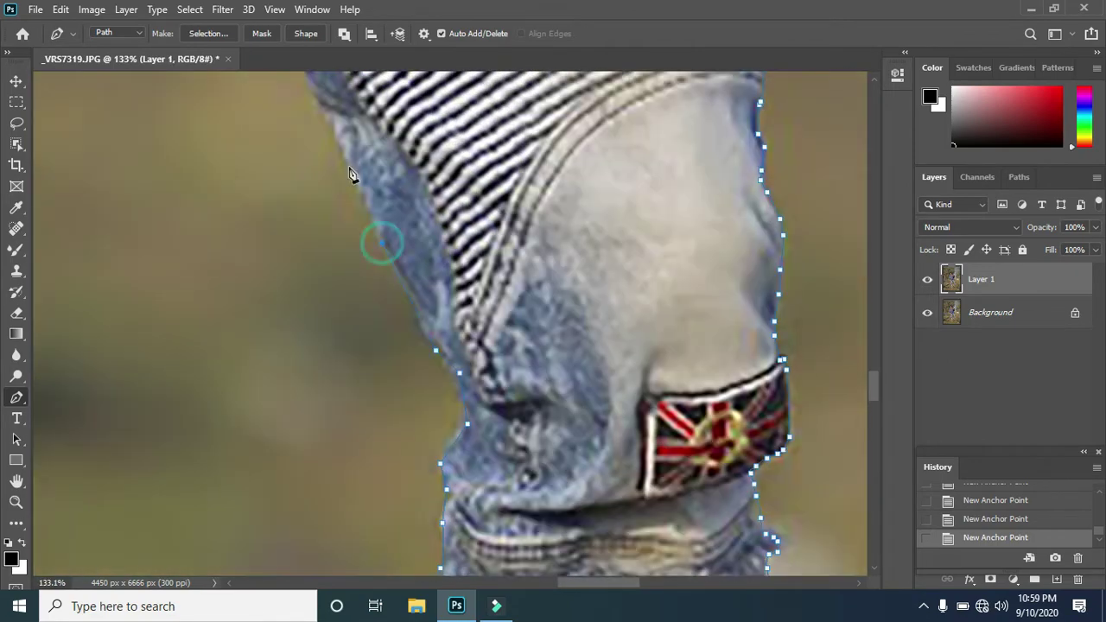
pyautogui.scroll(1, 254, 106)
pyautogui.scroll(-4, 222, 229)
pyautogui.scroll(5, 389, 181)
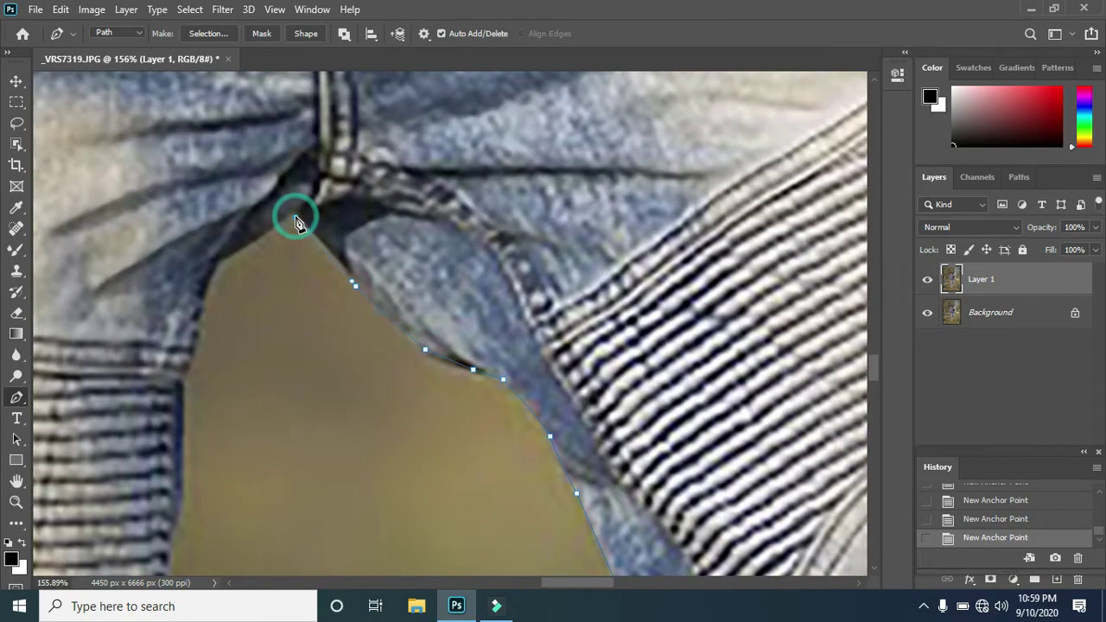
pyautogui.scroll(-1, 205, 254)
pyautogui.scroll(-1, 182, 261)
pyautogui.scroll(-1, 194, 301)
pyautogui.scroll(-1, 194, 301)
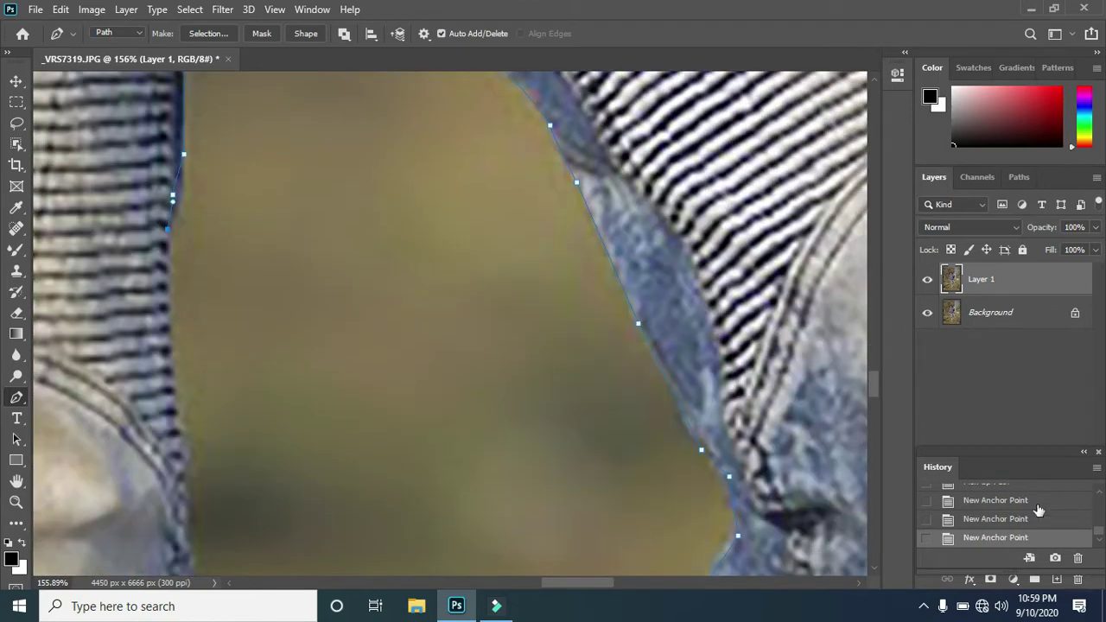
pyautogui.scroll(-1, 173, 254)
pyautogui.scroll(-2, 192, 354)
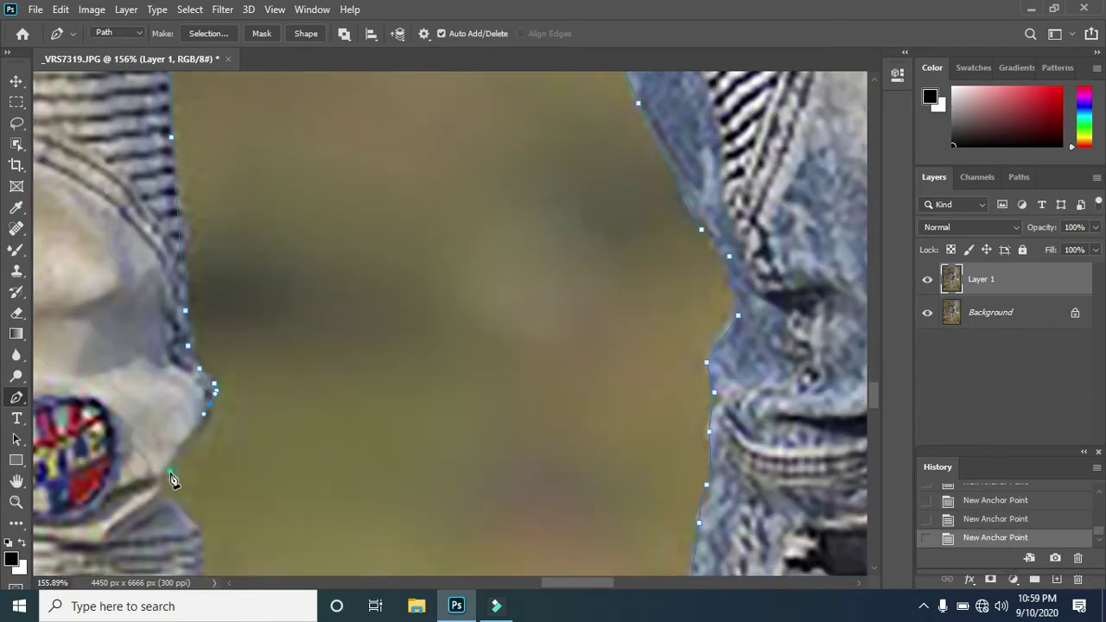
pyautogui.scroll(-2, 170, 480)
pyautogui.scroll(-2, 205, 394)
pyautogui.scroll(-2, 229, 346)
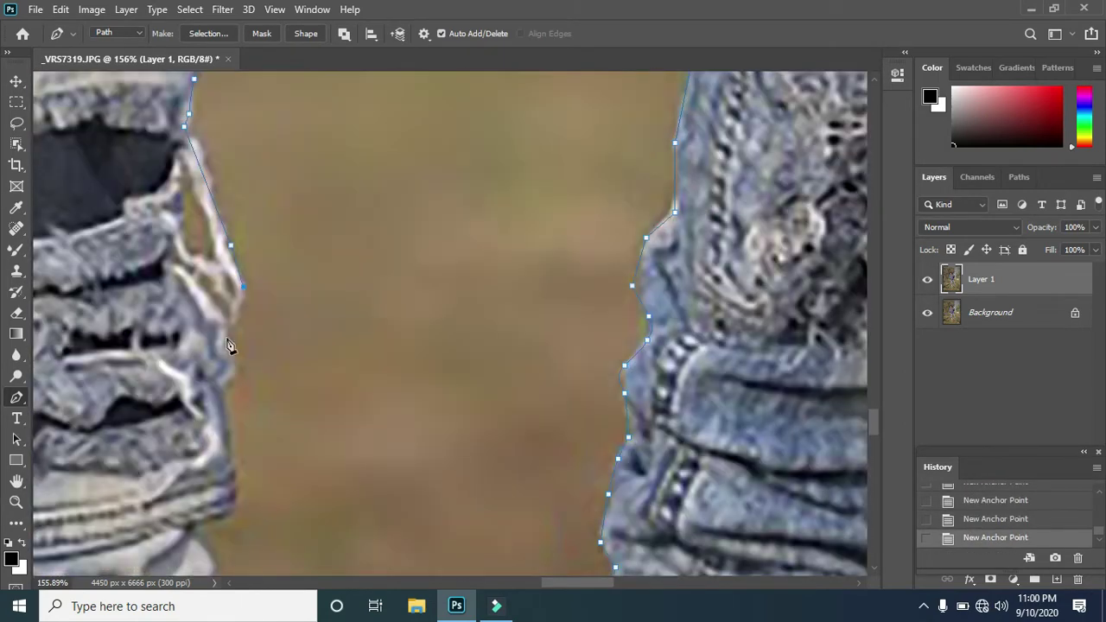
pyautogui.scroll(-1, 242, 419)
pyautogui.scroll(-1, 210, 437)
pyautogui.scroll(-2, 235, 378)
pyautogui.scroll(-2, 251, 346)
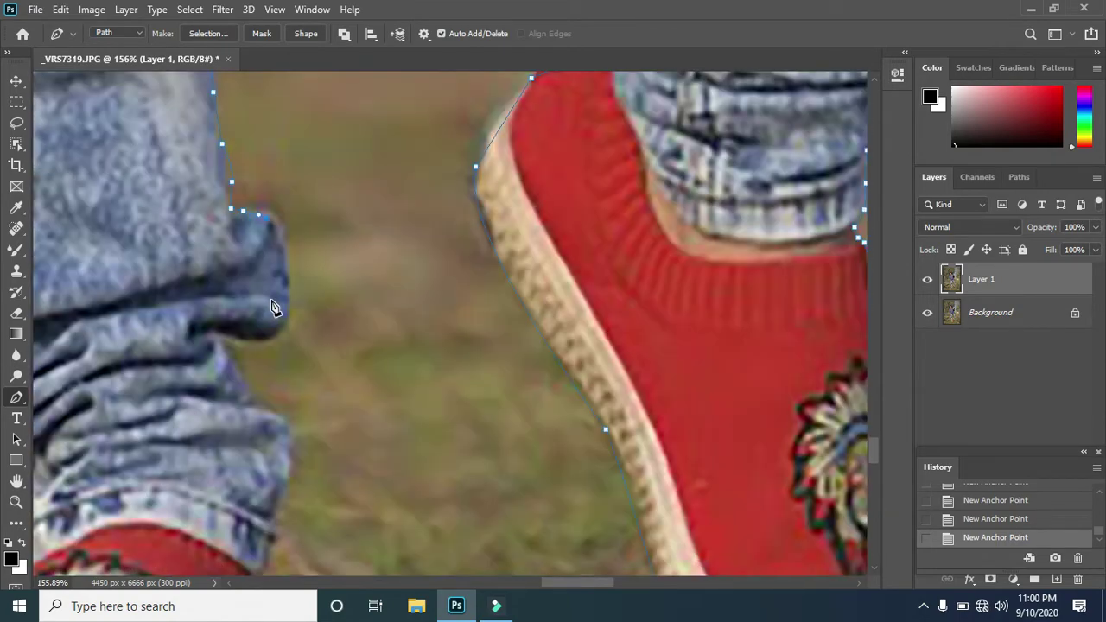
pyautogui.scroll(-3, 209, 347)
pyautogui.scroll(-1, 256, 358)
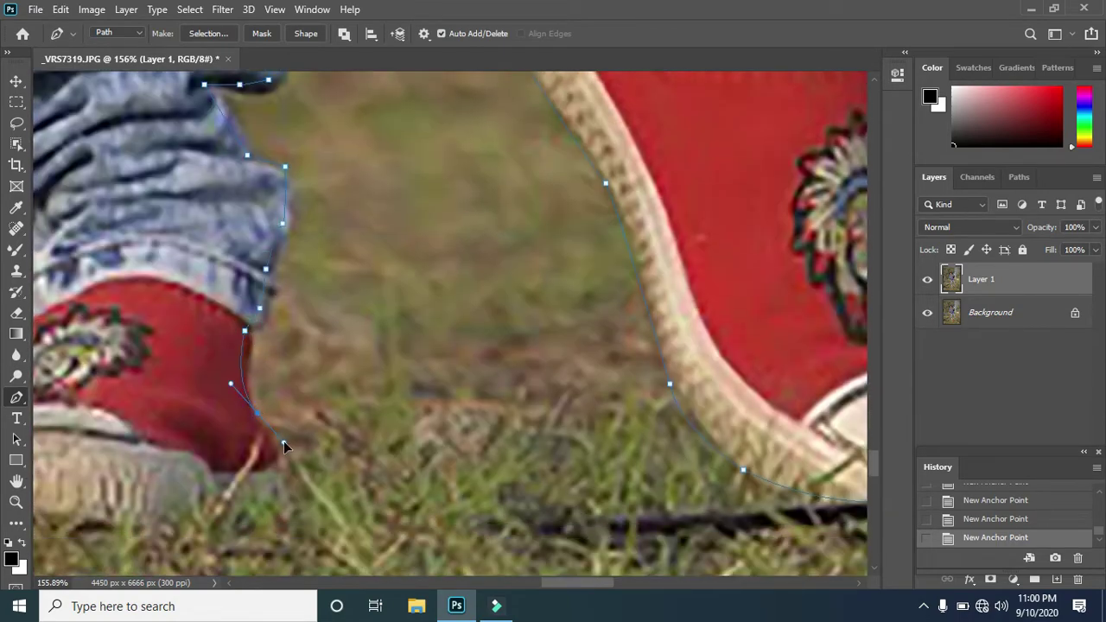
pyautogui.scroll(-2, 351, 346)
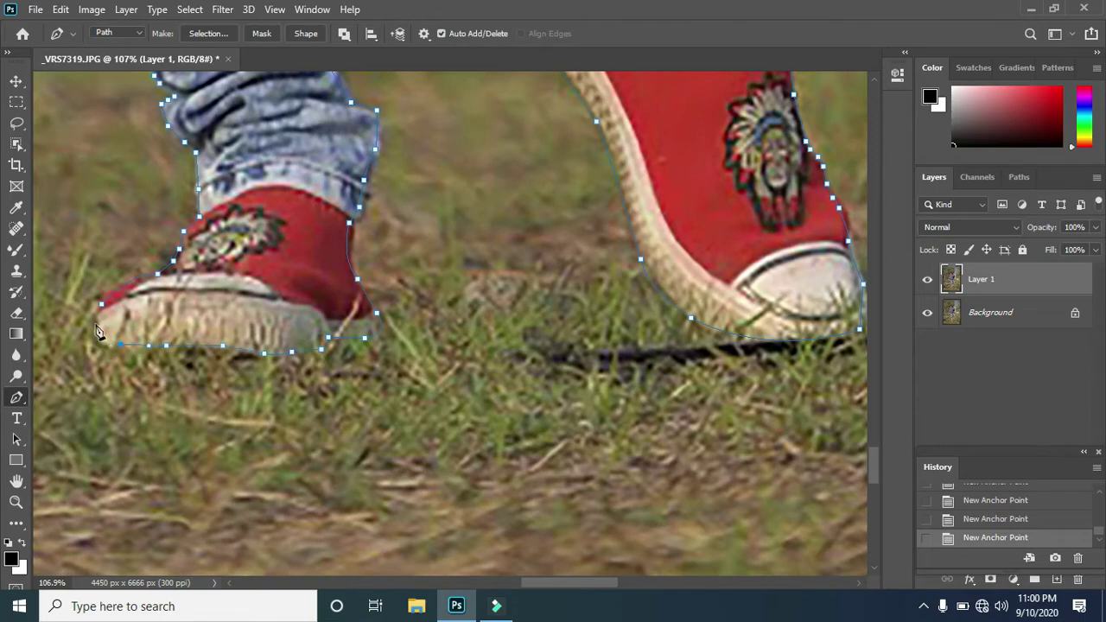
pyautogui.scroll(3, 98, 332)
pyautogui.click(206, 298)
pyautogui.scroll(-5, 206, 298)
# Convert the closed outline path into a selection of the man.
pyautogui.scroll(-3, 346, 303)
pyautogui.rightClick(323, 299)
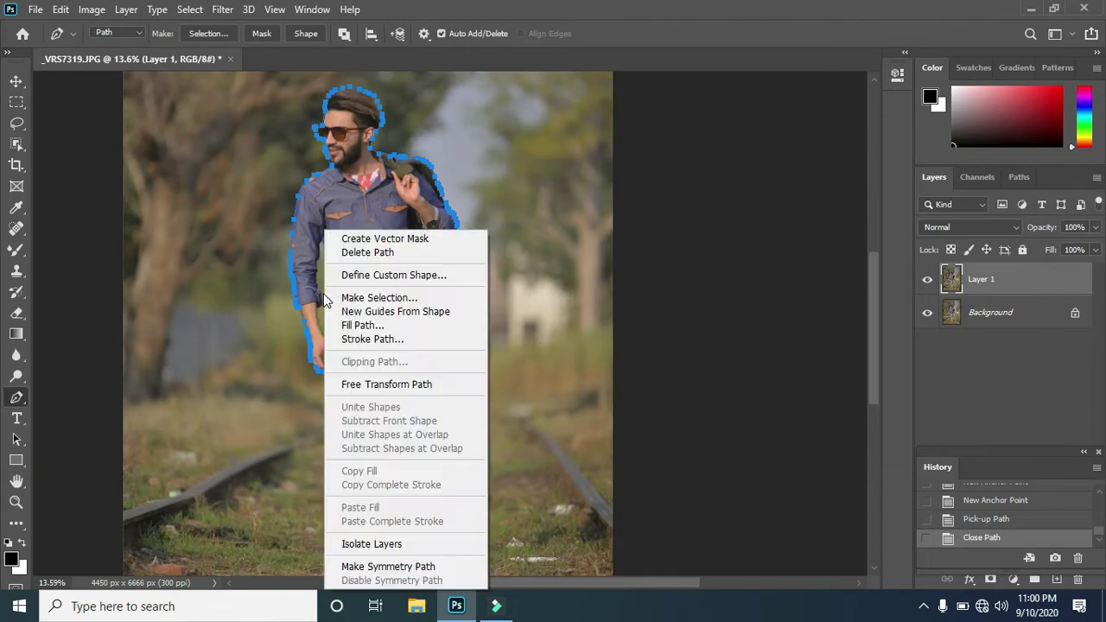
pyautogui.click(354, 297)
pyautogui.click(626, 149)
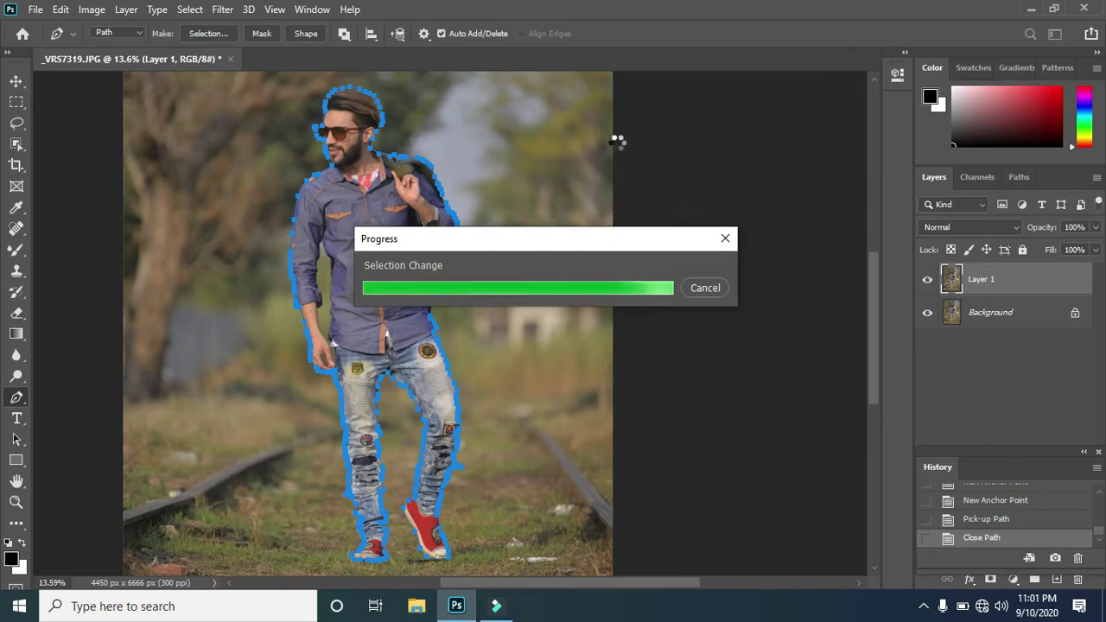
# Zoom in and place the first Pen anchor in the gap beside the man's arm.
pyautogui.scroll(6, 367, 242)
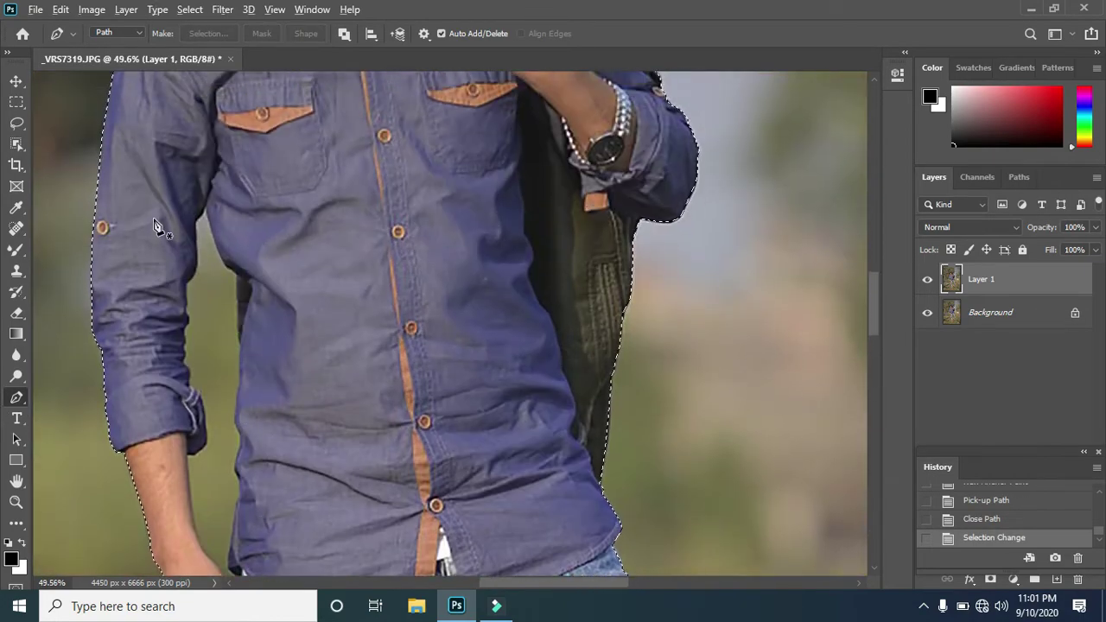
pyautogui.scroll(2, 156, 226)
pyautogui.scroll(-3, 202, 395)
pyautogui.scroll(5, 257, 335)
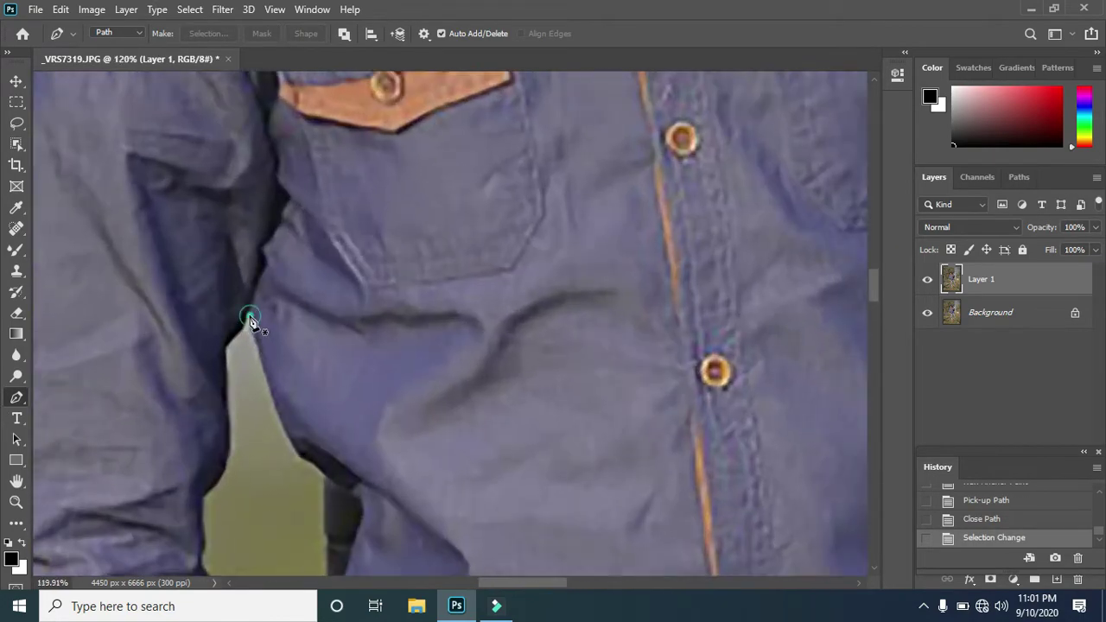
pyautogui.click(249, 316)
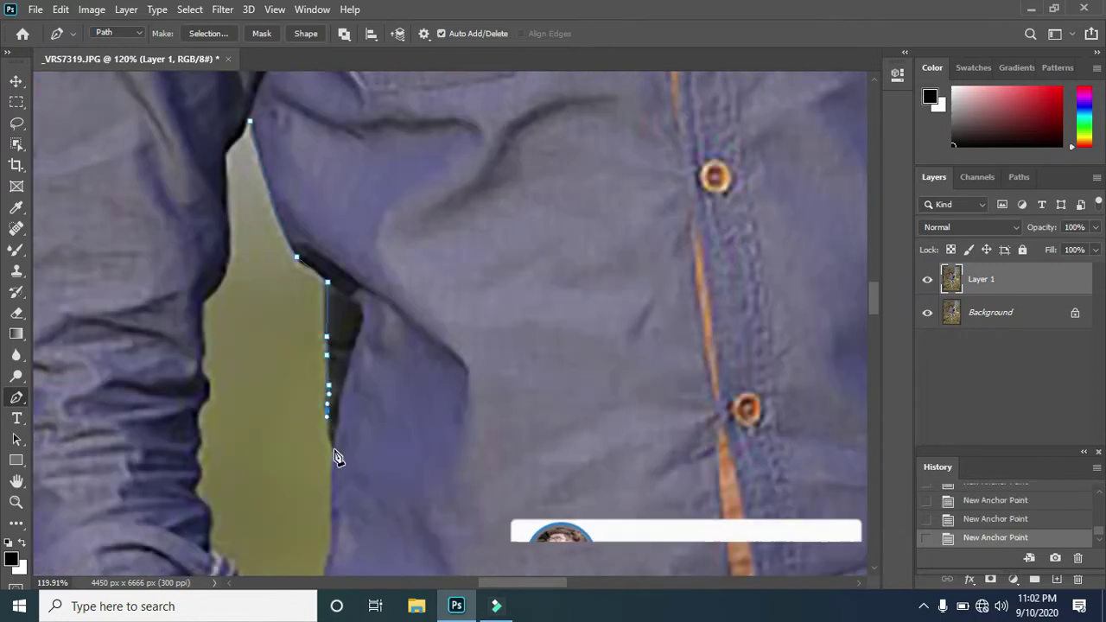
# Trace and close a Pen path around the gap between the arm and torso.
pyautogui.click(329, 395)
pyautogui.scroll(-2, 335, 456)
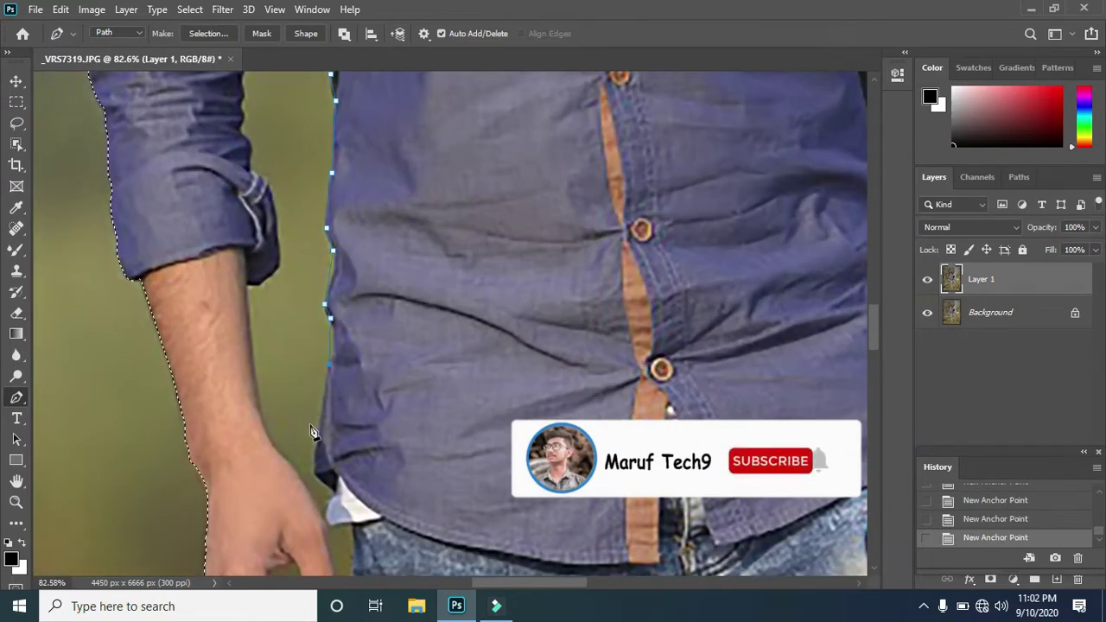
pyautogui.click(331, 513)
pyautogui.click(306, 483)
pyautogui.click(258, 418)
pyautogui.click(248, 283)
pyautogui.click(274, 268)
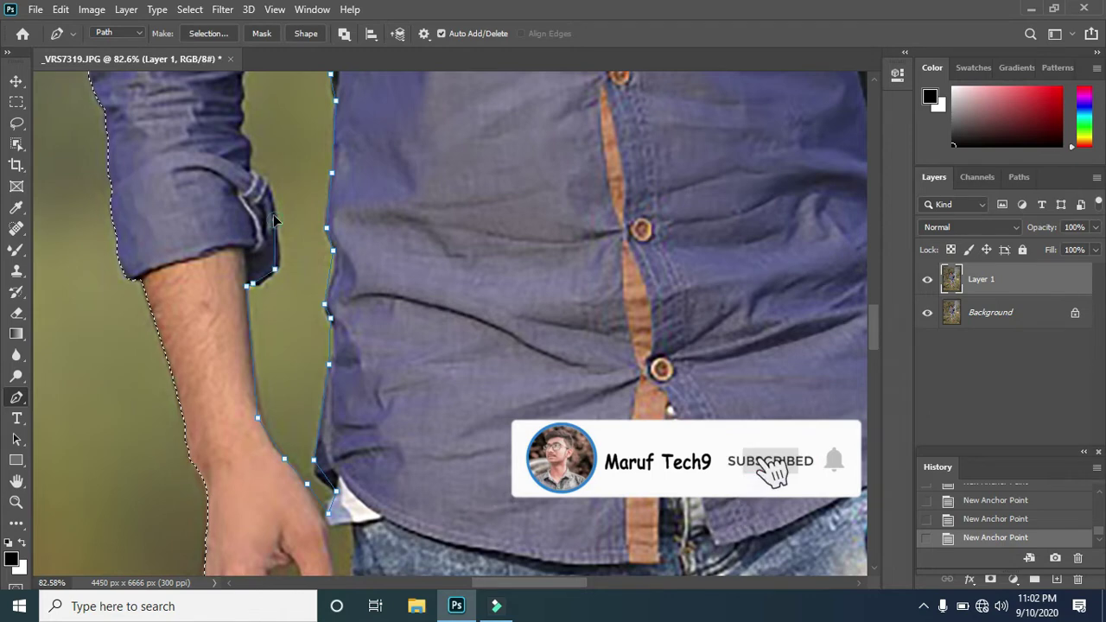
pyautogui.click(274, 219)
pyautogui.scroll(3, 275, 220)
pyautogui.click(248, 328)
pyautogui.click(248, 299)
pyautogui.click(243, 246)
pyautogui.click(247, 221)
pyautogui.click(242, 157)
pyautogui.scroll(3, 246, 173)
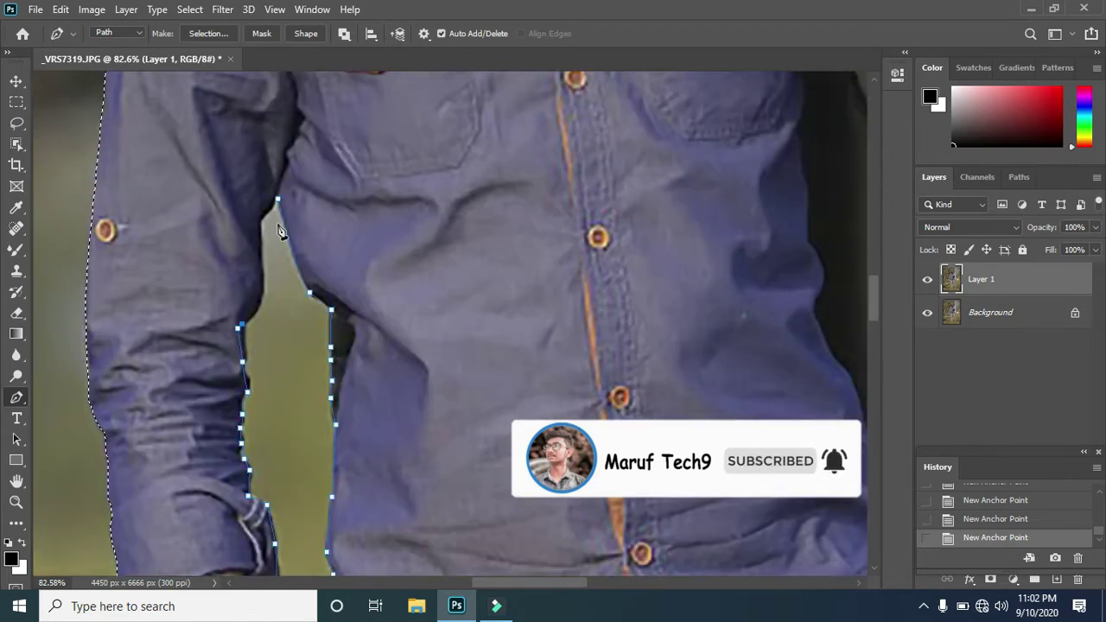
pyautogui.click(263, 270)
pyautogui.click(278, 198)
pyautogui.click(278, 207)
# Subtract the arm-gap path from the man's selection.
pyautogui.scroll(-3, 278, 207)
pyautogui.rightClick(298, 195)
pyautogui.click(316, 294)
pyautogui.click(437, 268)
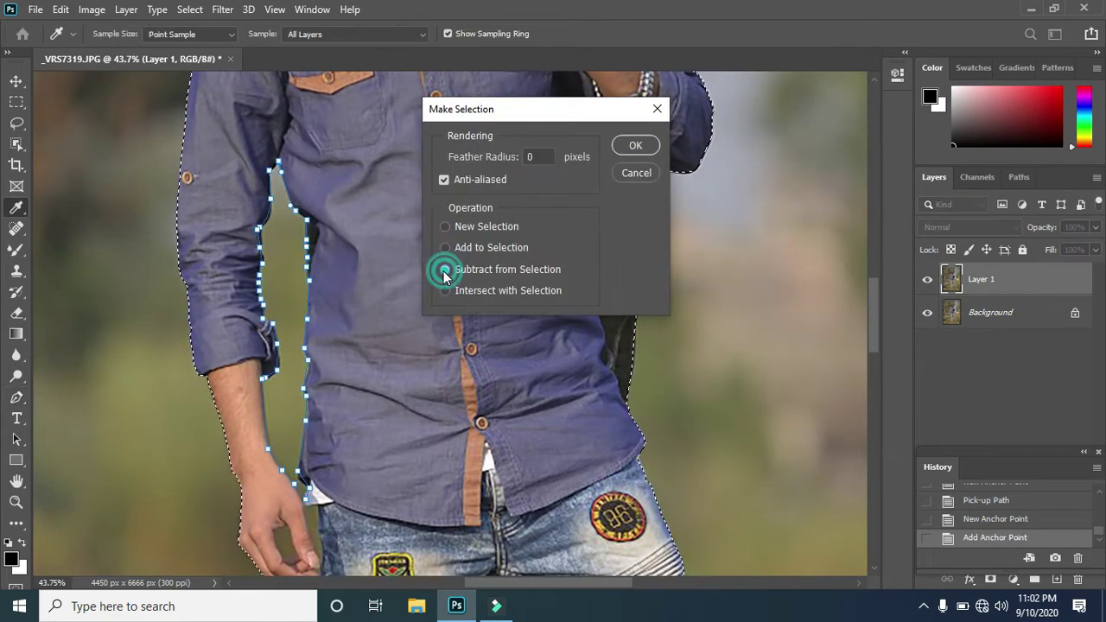
pyautogui.click(634, 143)
# Trace and close a Pen path around the gap inside the hand.
pyautogui.scroll(3, 299, 257)
pyautogui.scroll(2, 236, 254)
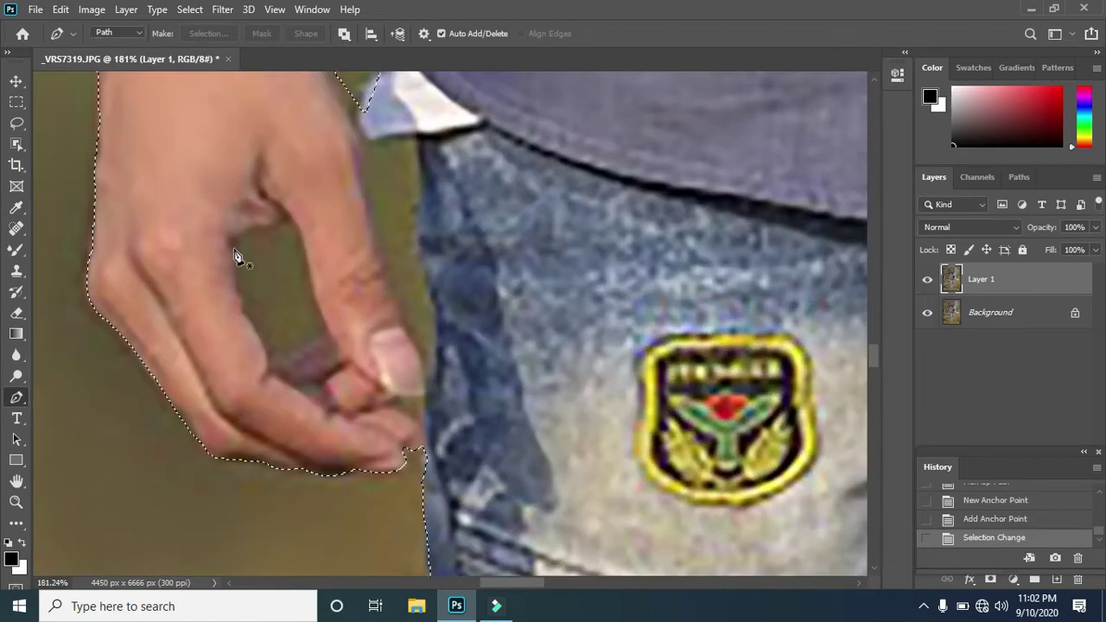
pyautogui.click(228, 241)
pyautogui.click(255, 228)
pyautogui.click(278, 216)
pyautogui.click(302, 261)
pyautogui.click(1030, 500)
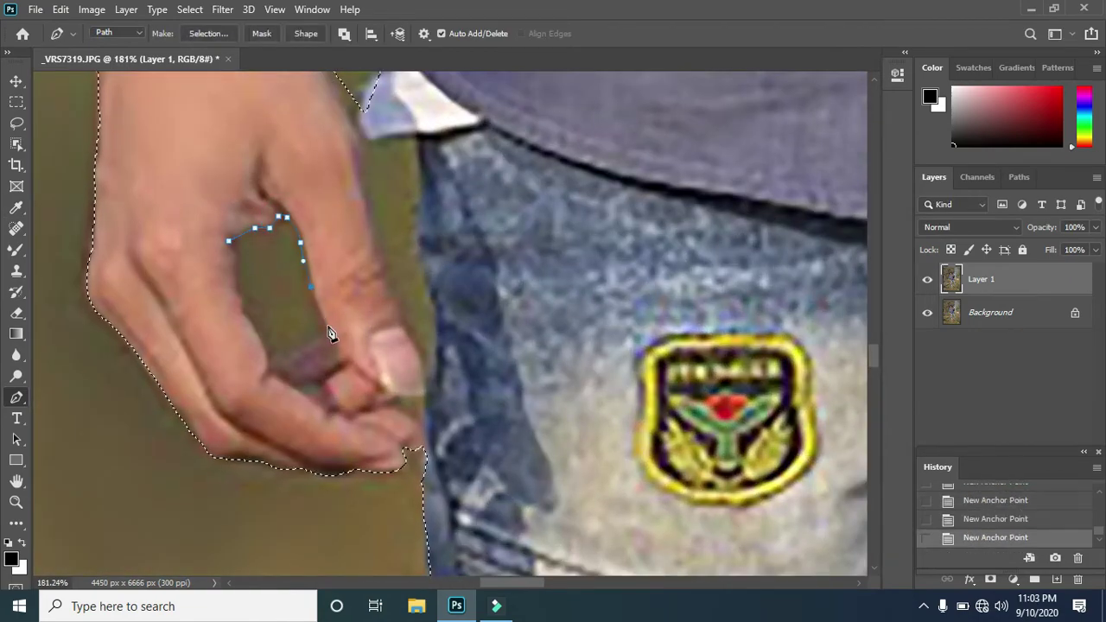
pyautogui.click(262, 359)
# Subtract the finger-gap path from the selection.
pyautogui.scroll(-2, 265, 234)
pyautogui.rightClick(264, 234)
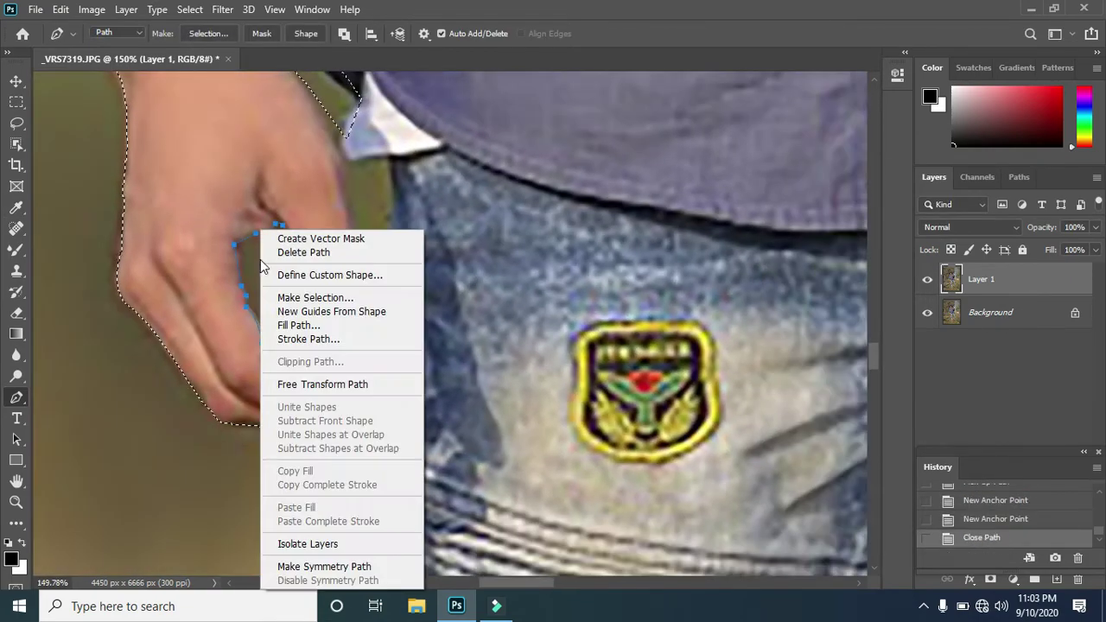
pyautogui.click(309, 297)
pyautogui.click(445, 270)
pyautogui.click(635, 145)
# Trace and close a Pen path around the green strip between the hand and jeans.
pyautogui.scroll(-3, 518, 313)
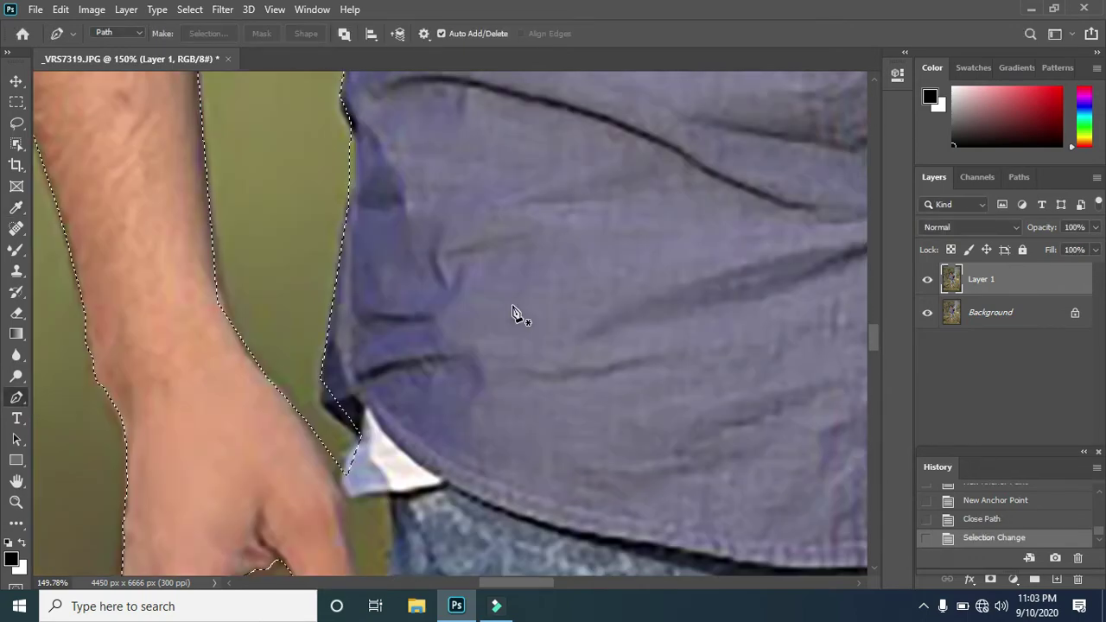
pyautogui.scroll(-3, 365, 311)
pyautogui.scroll(5, 365, 311)
pyautogui.hscroll(-3, 505, 400)
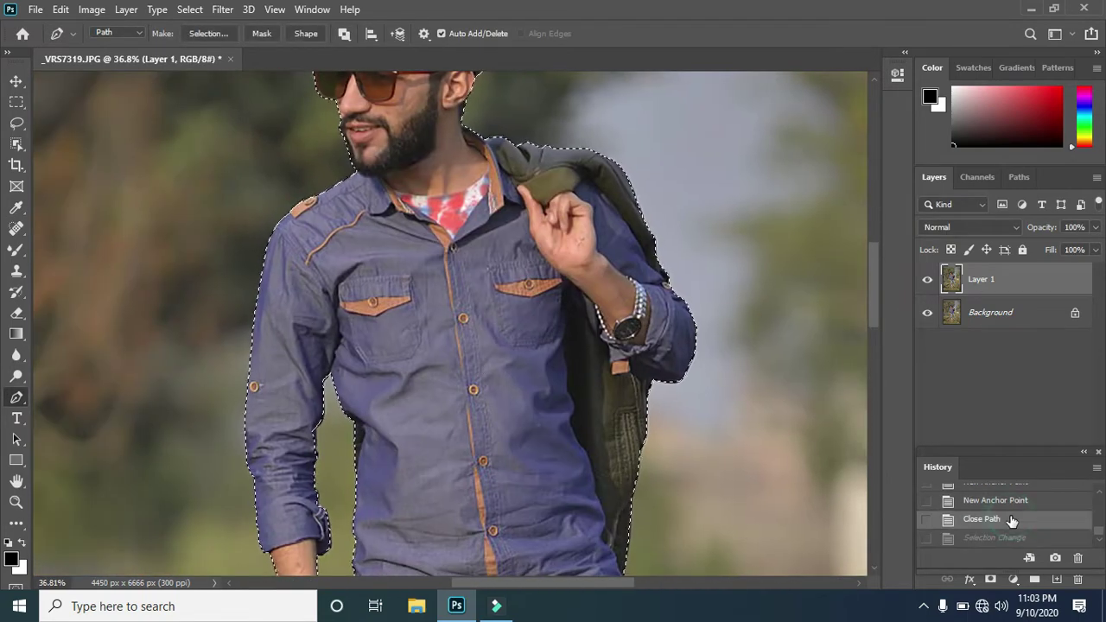
pyautogui.scroll(10, 1013, 519)
pyautogui.scroll(-5, 1012, 519)
pyautogui.scroll(-3, 292, 358)
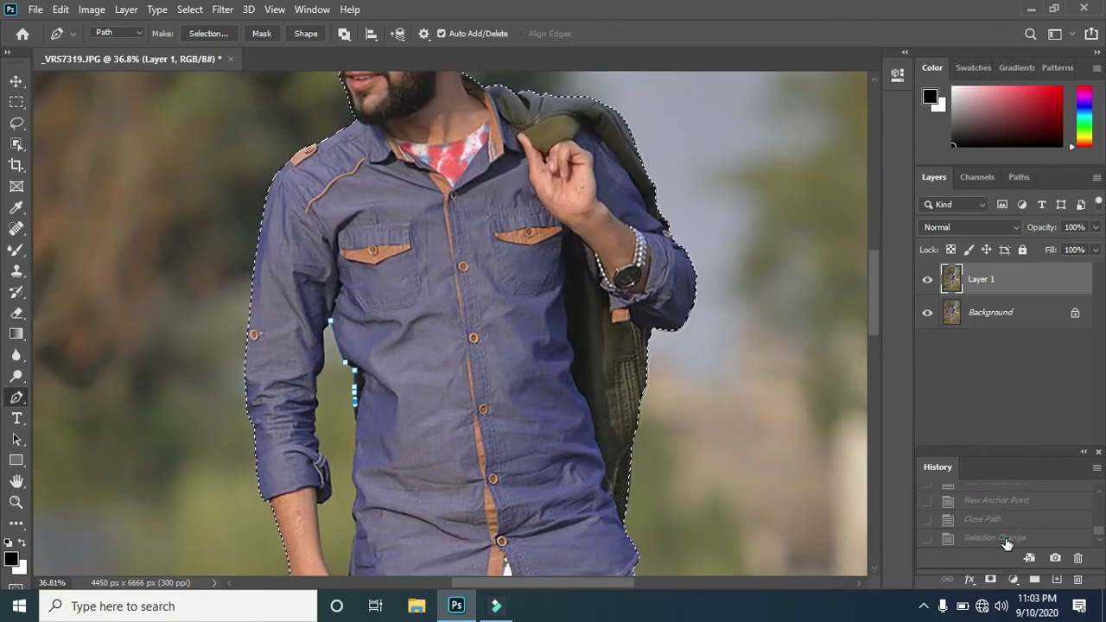
pyautogui.scroll(-2, 292, 358)
pyautogui.scroll(-3, 292, 359)
pyautogui.scroll(2, 311, 367)
pyautogui.scroll(-3, 329, 373)
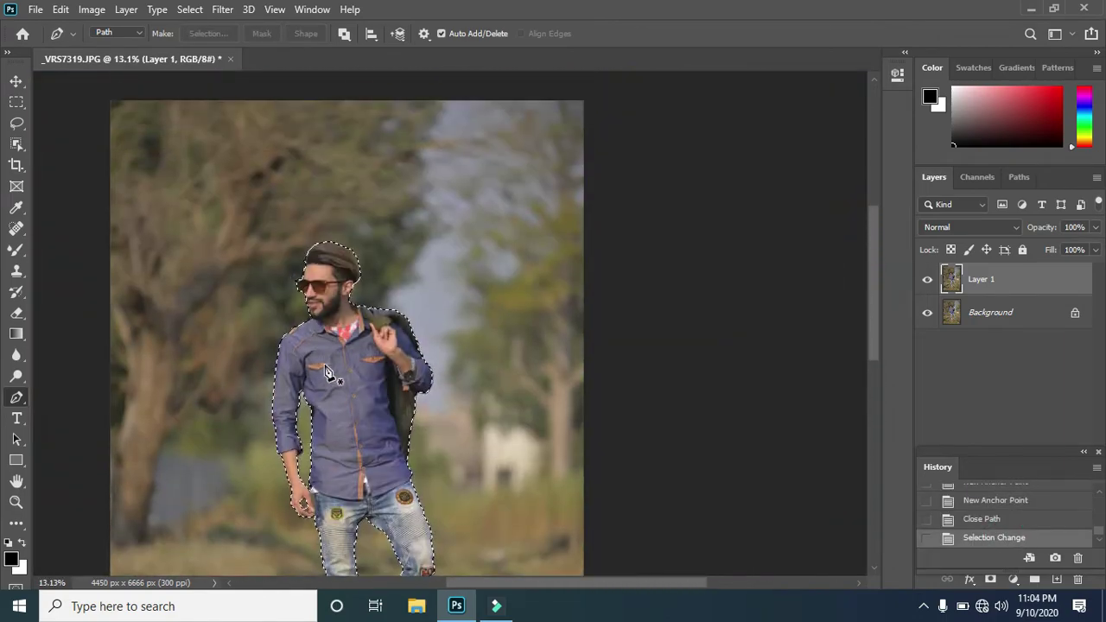
pyautogui.scroll(5, 339, 373)
pyautogui.scroll(5, 343, 381)
pyautogui.scroll(5, 259, 407)
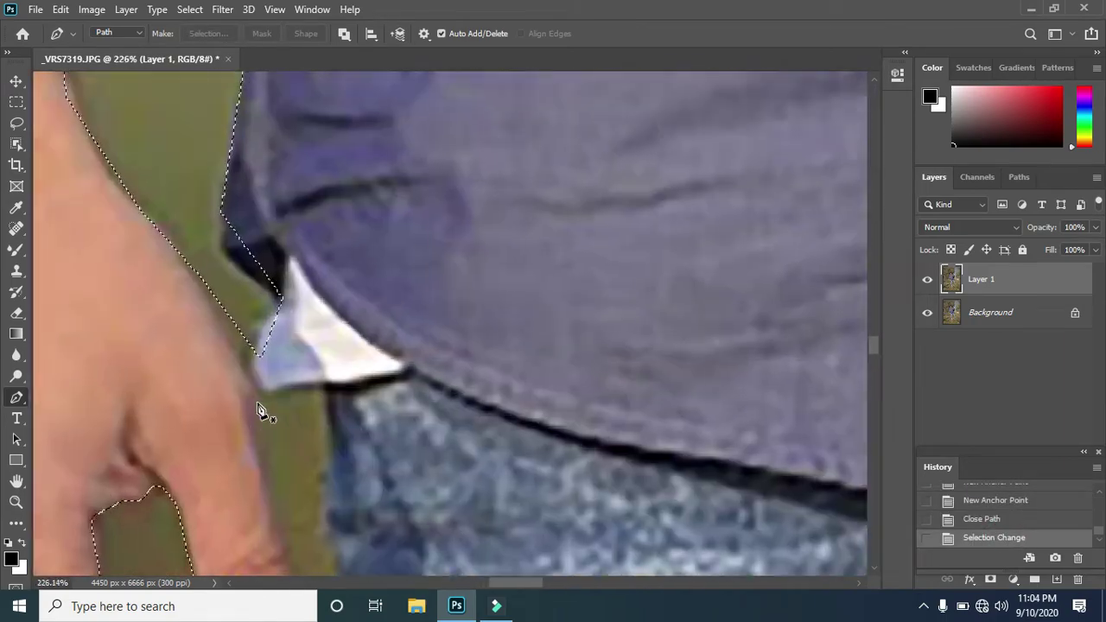
pyautogui.click(294, 359)
pyautogui.click(328, 355)
pyautogui.scroll(3, 333, 407)
pyautogui.scroll(-3, 333, 407)
pyautogui.click(337, 490)
pyautogui.click(316, 431)
pyautogui.click(293, 388)
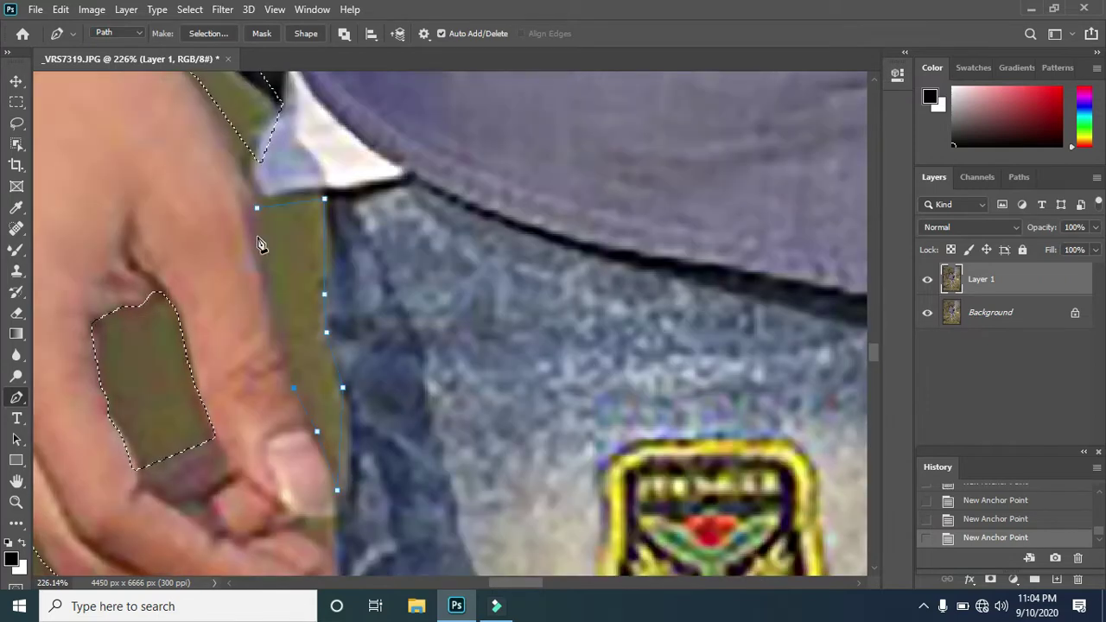
pyautogui.click(257, 210)
# Subtract the hand-to-jeans strip from the man's selection.
pyautogui.scroll(-4, 264, 220)
pyautogui.rightClick(311, 207)
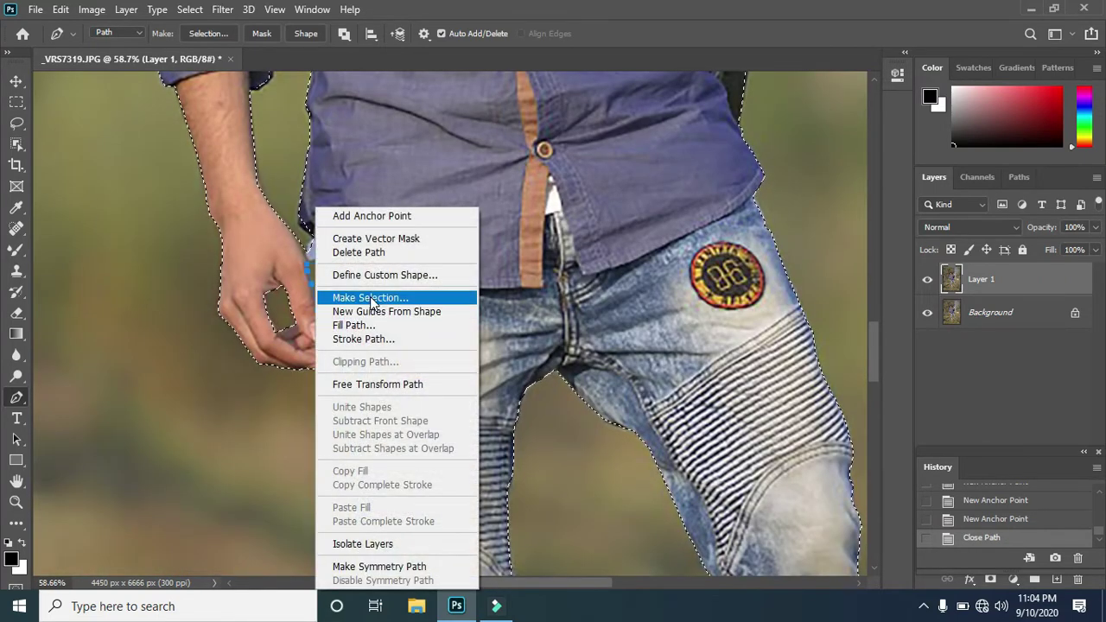
pyautogui.click(375, 291)
pyautogui.click(446, 268)
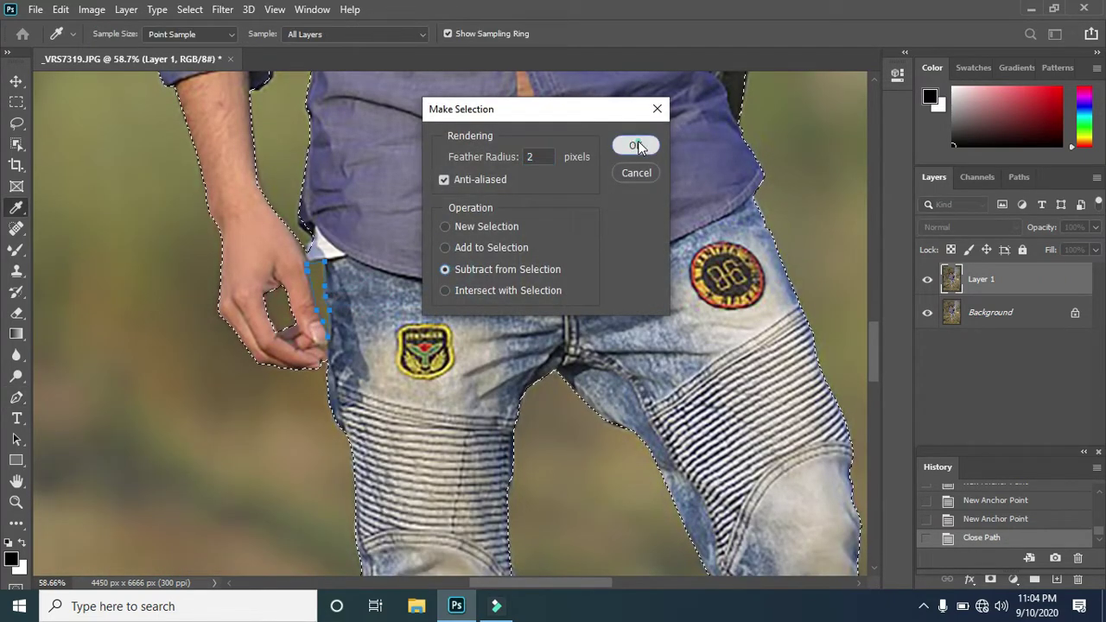
pyautogui.click(634, 146)
pyautogui.scroll(-3, 411, 296)
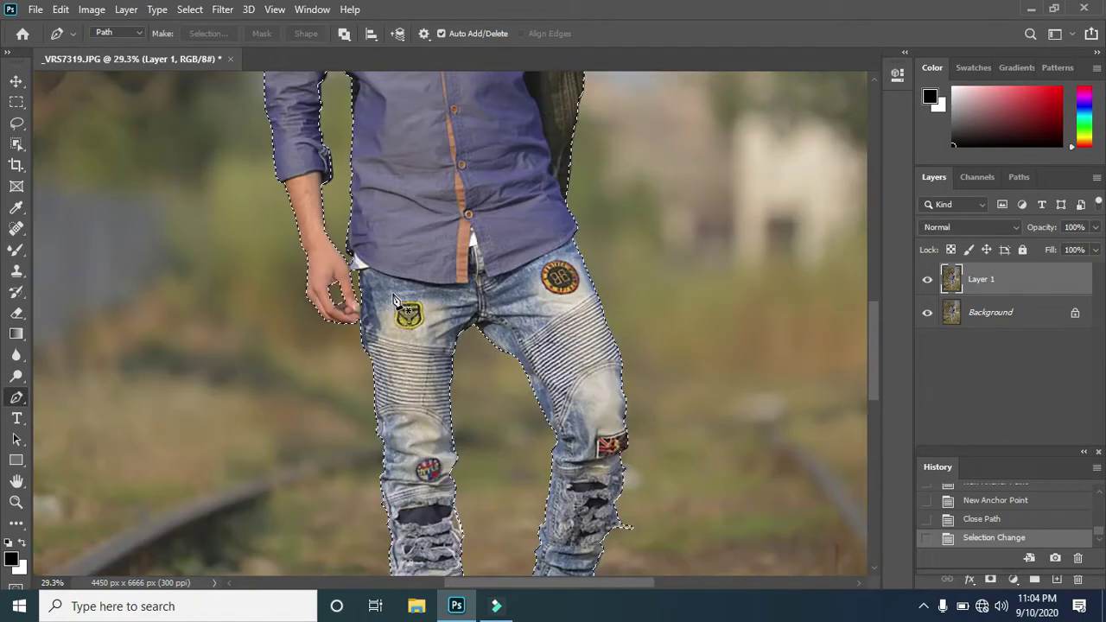
pyautogui.scroll(-3, 393, 300)
# Feather the man's selection by 2 pixels.
pyautogui.scroll(3, 359, 279)
pyautogui.press('w')
pyautogui.rightClick(360, 279)
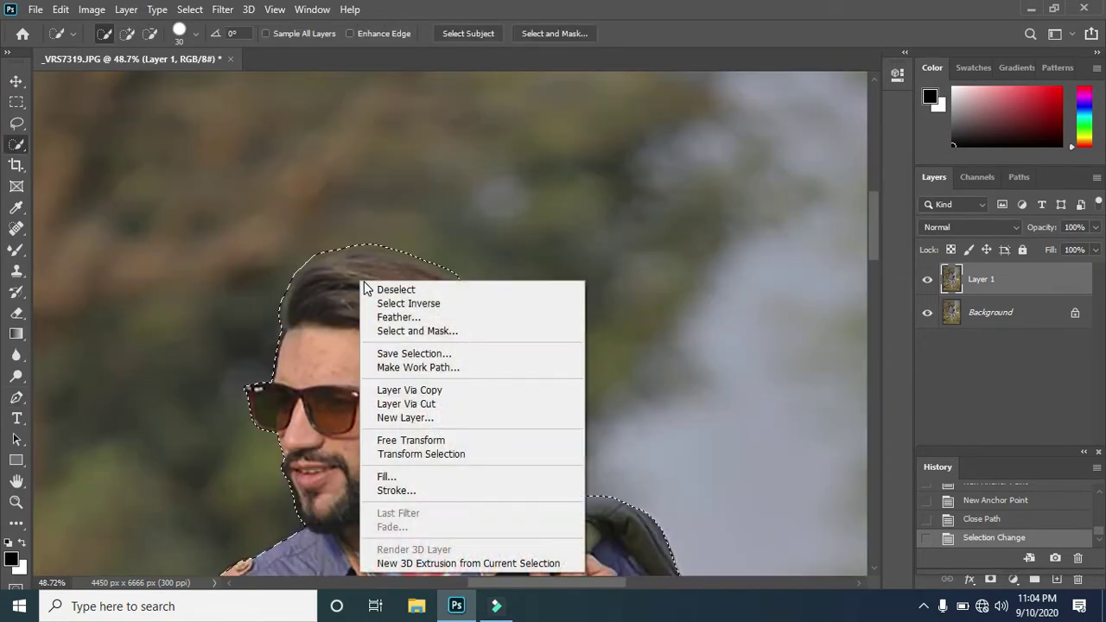
pyautogui.click(410, 318)
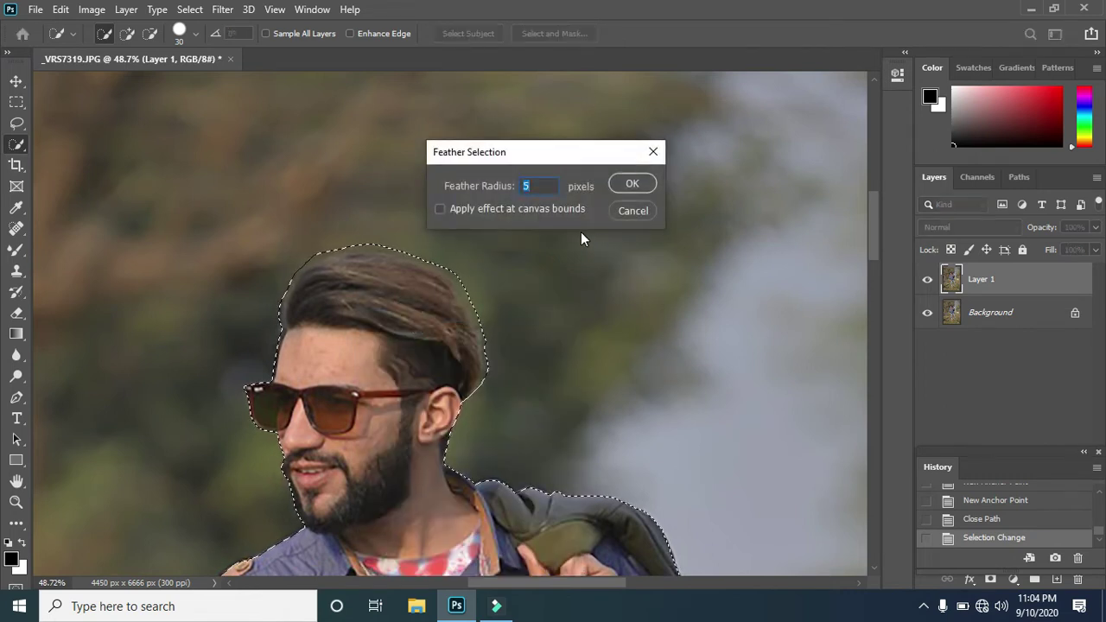
pyautogui.write('2')
pyautogui.click(630, 184)
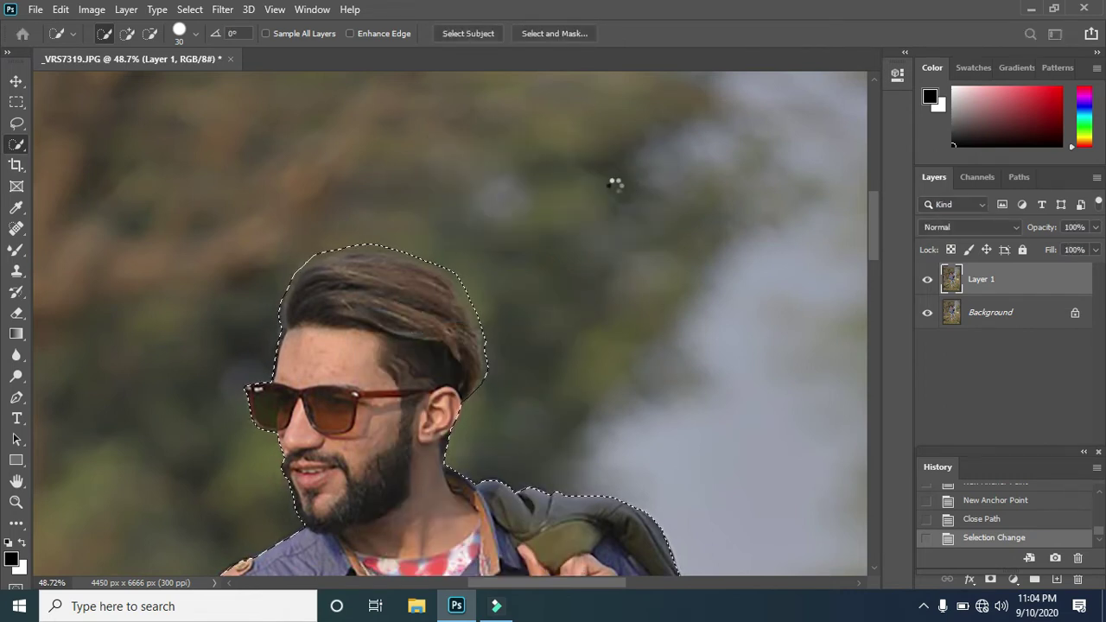
# Refine the hair edge in Select and Mask and apply it.
pyautogui.scroll(-2, 381, 316)
pyautogui.scroll(-3, 381, 316)
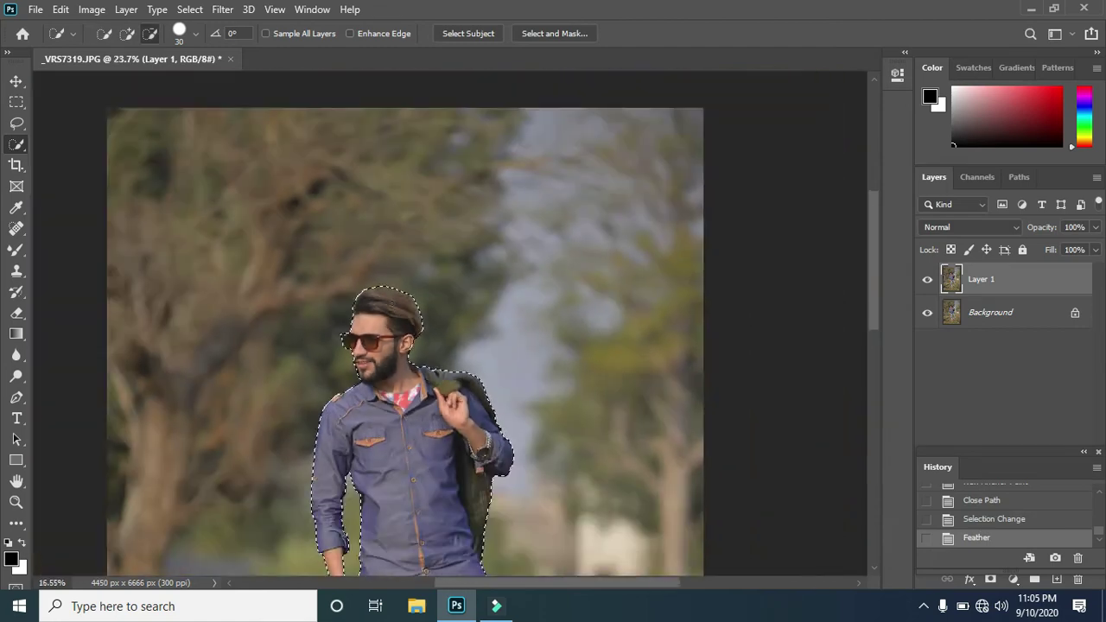
pyautogui.click(562, 33)
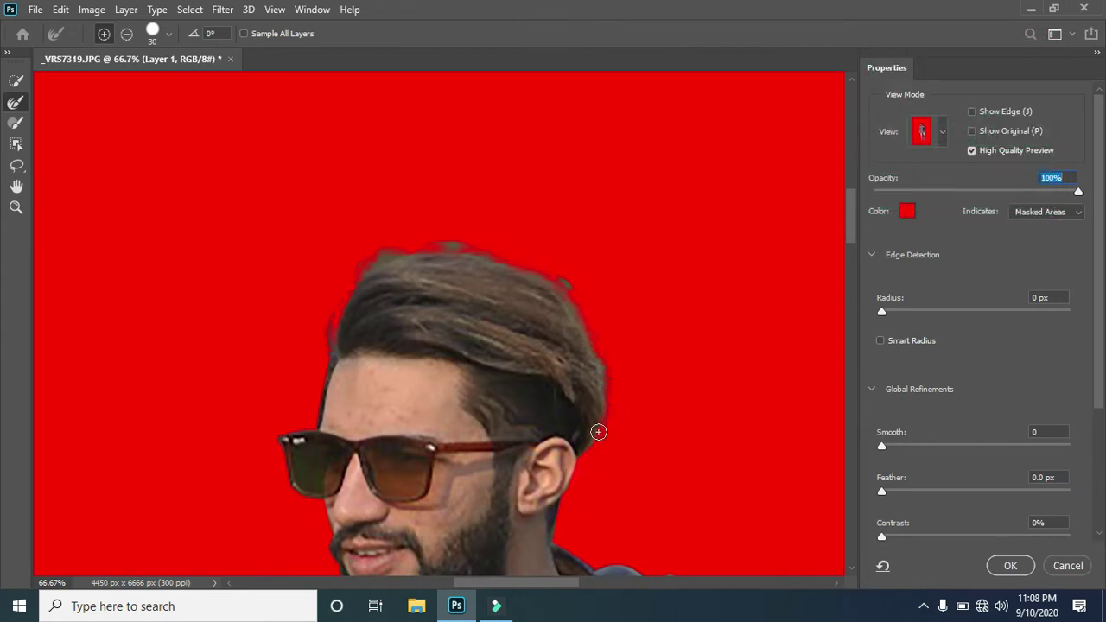
pyautogui.hotkey('ctrl', '0')
pyautogui.click(1018, 565)
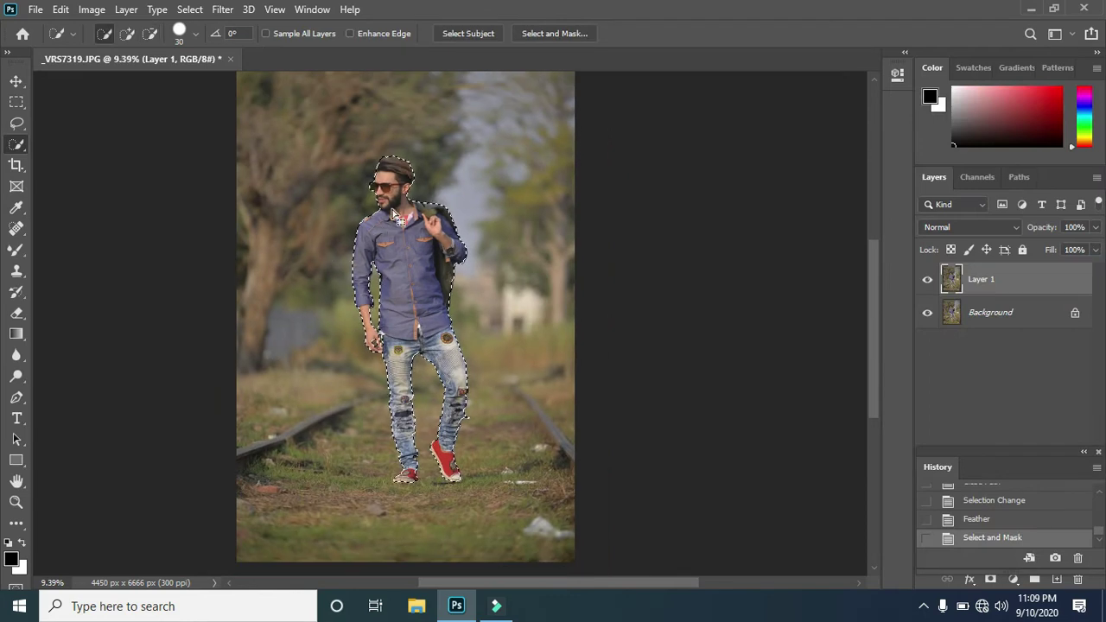
# Invert the selection so the background is selected.
pyautogui.rightClick(393, 215)
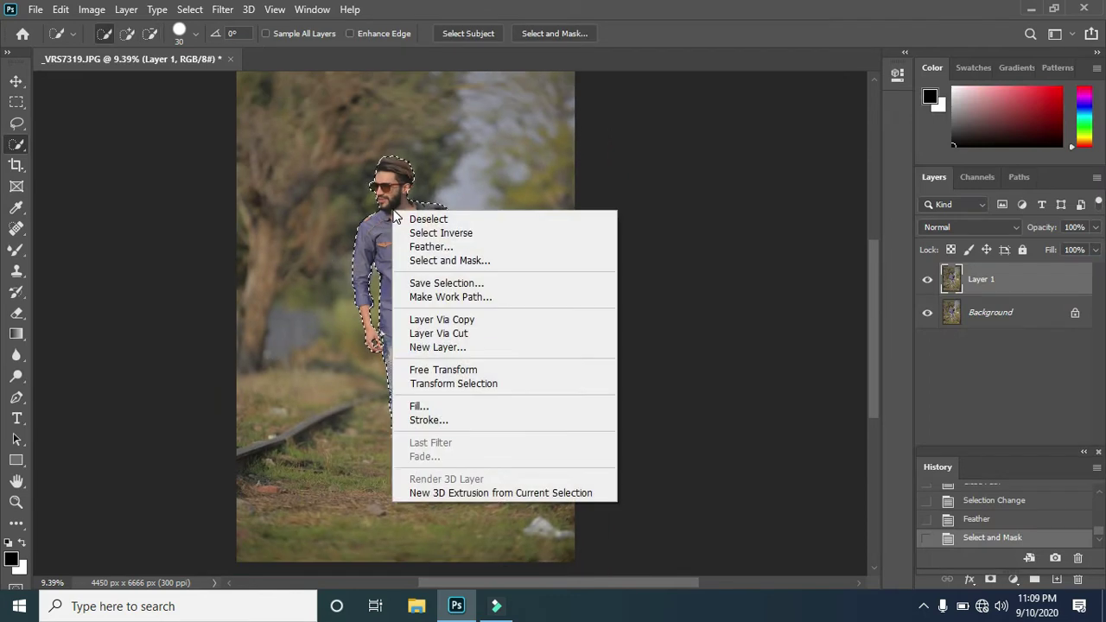
pyautogui.click(441, 233)
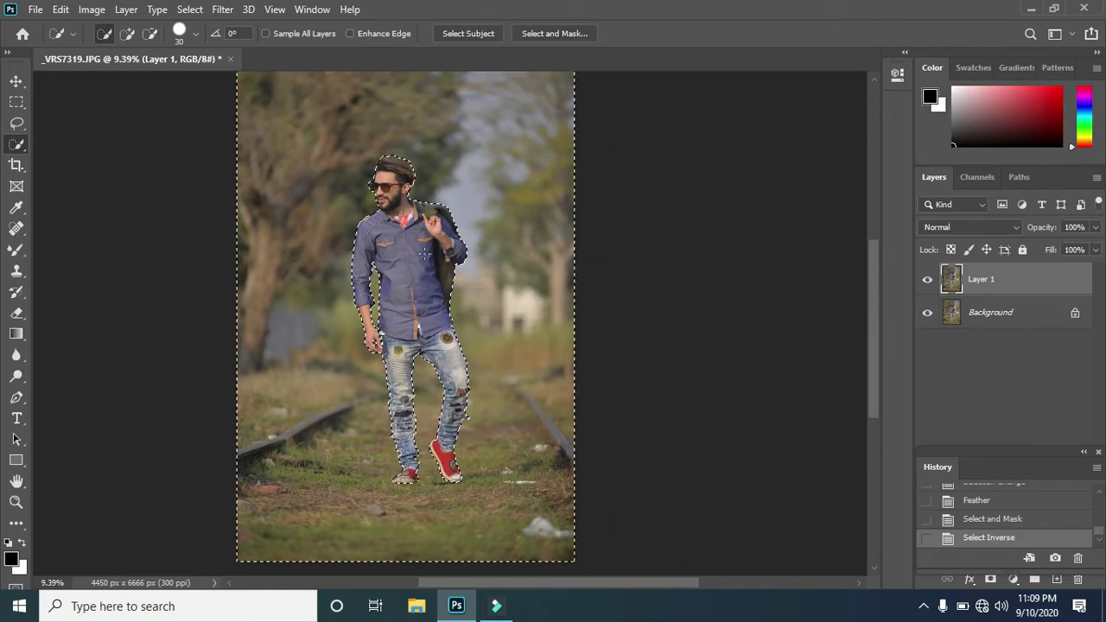
pyautogui.scroll(2, 406, 337)
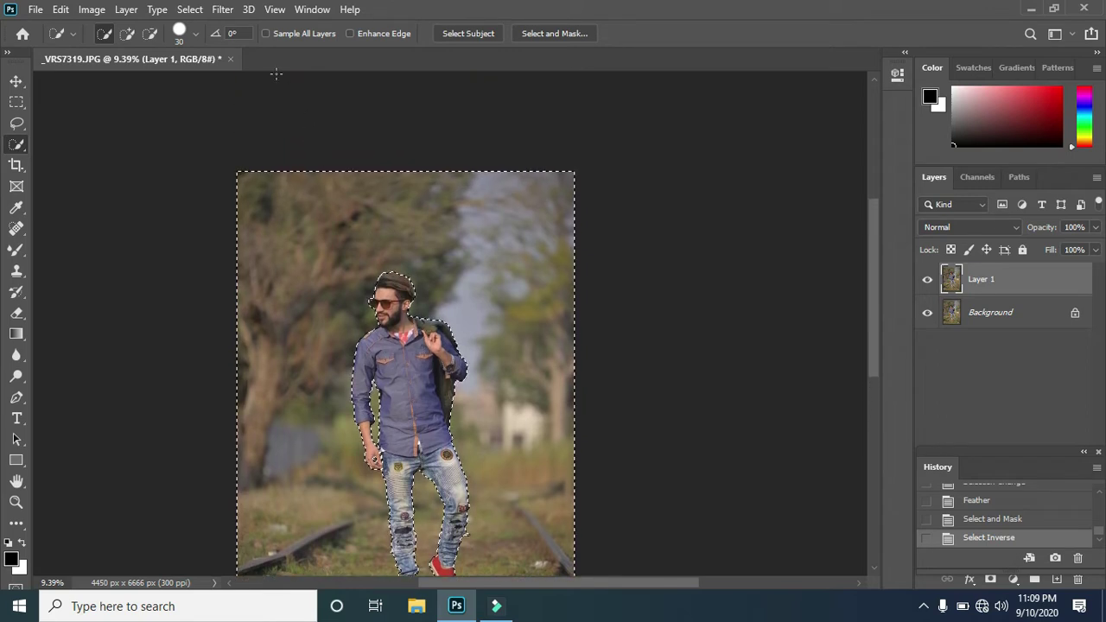
# Apply a Tilt-Shift blur of 33 px with the focus band raised slightly.
pyautogui.click(223, 10)
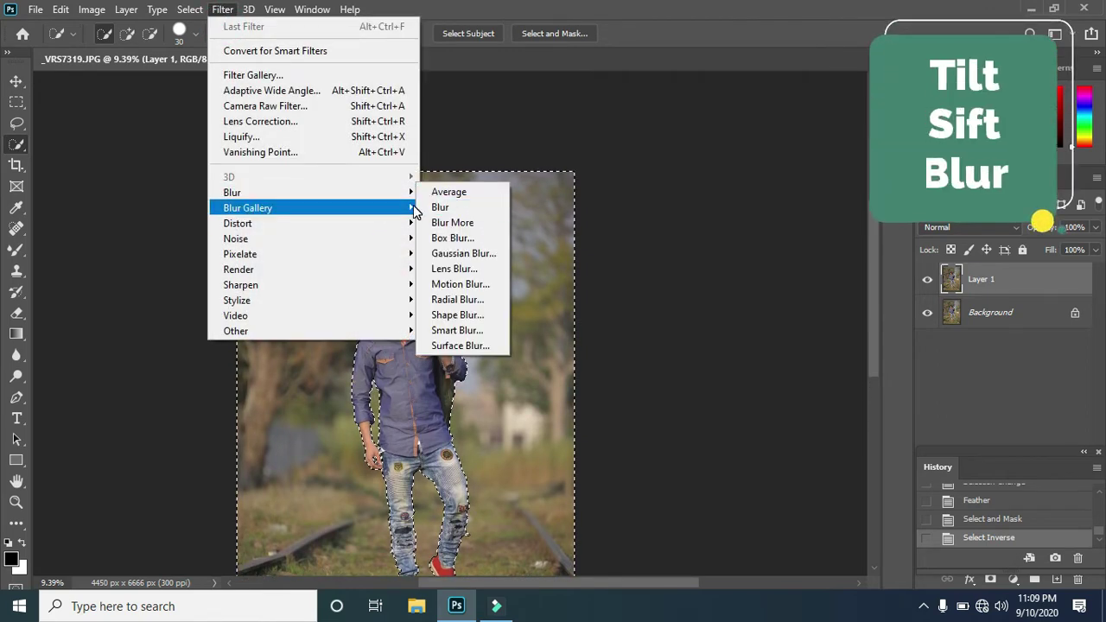
pyautogui.moveTo(248, 208)
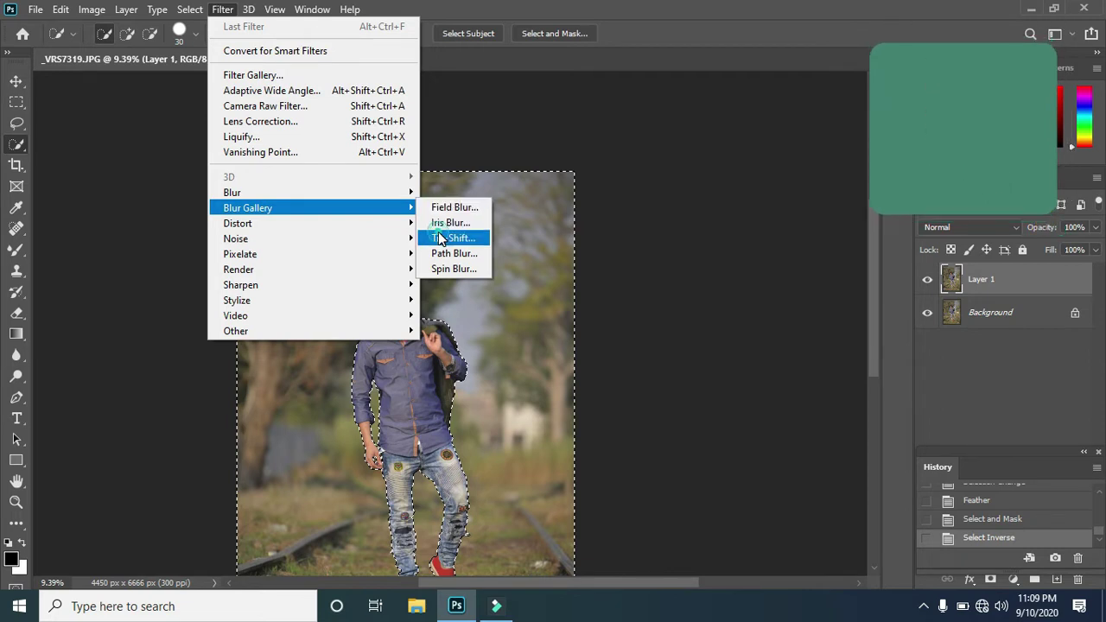
pyautogui.click(441, 237)
pyautogui.moveTo(476, 566); pyautogui.dragTo(485, 538)
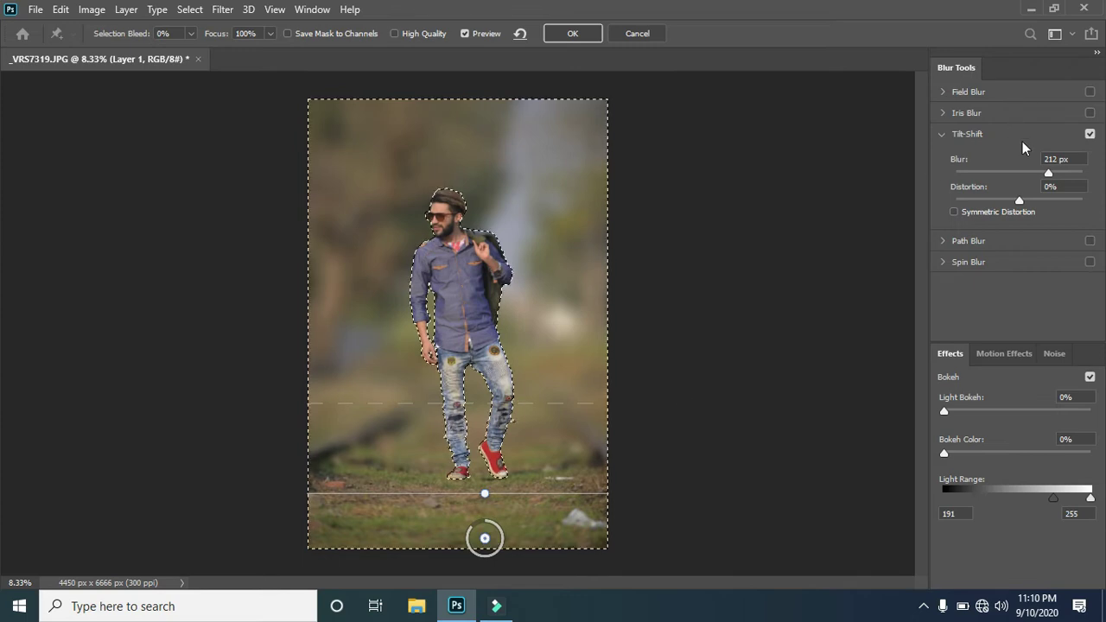
pyautogui.moveTo(1046, 171)
pyautogui.mouseDown()
pyautogui.moveTo(1013, 183)
pyautogui.moveTo(1008, 174)
pyautogui.mouseUp()
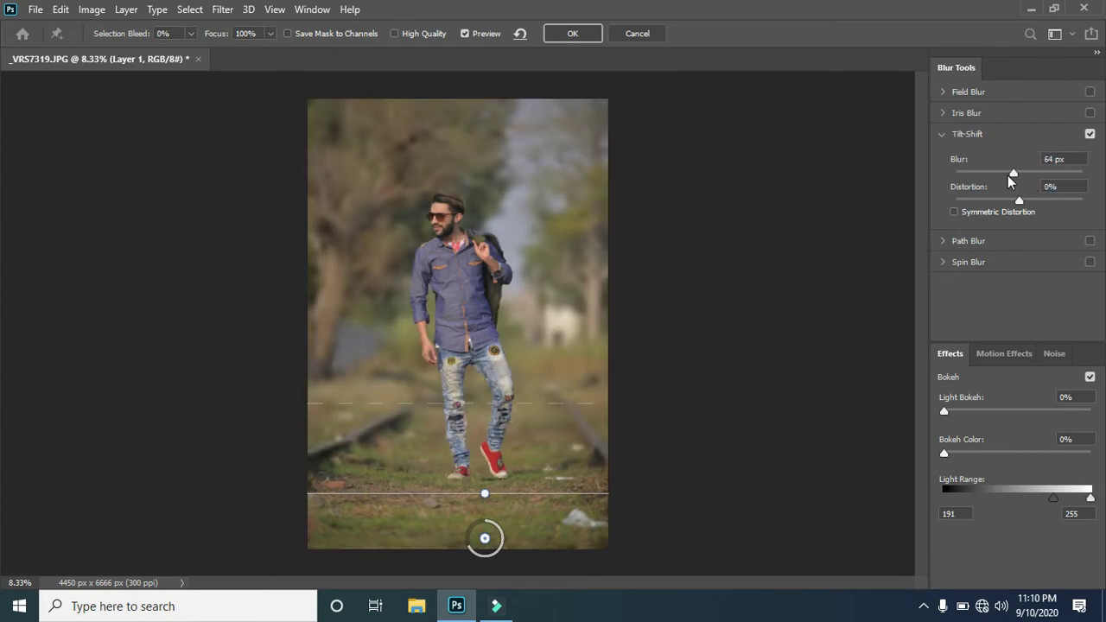
pyautogui.click(570, 32)
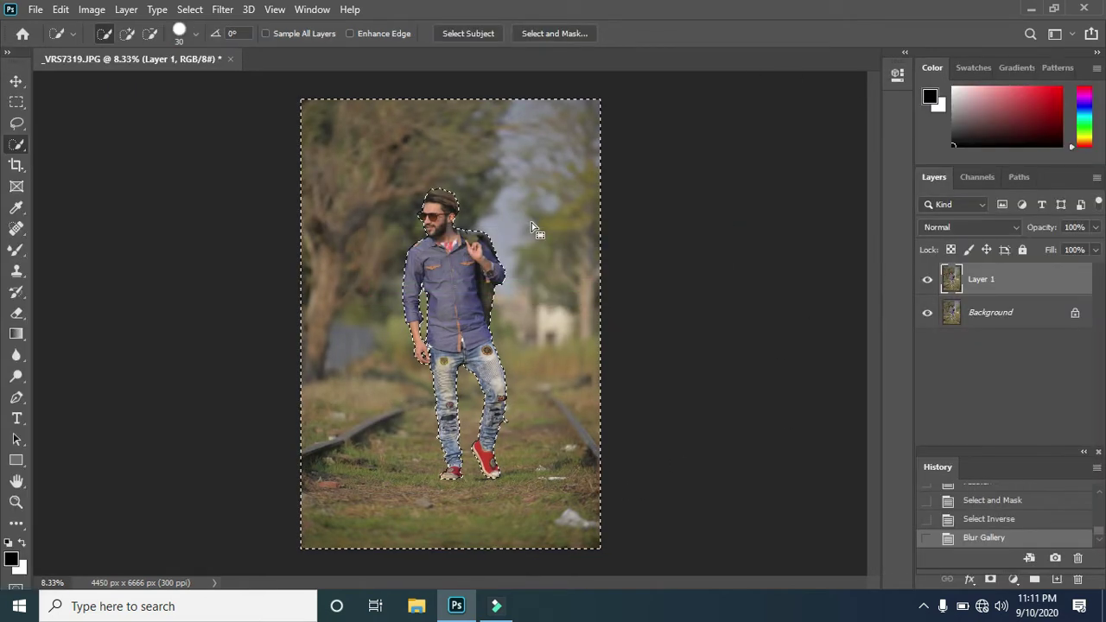
# Deselect, then lift and smooth the top of the hair with Liquify's Forward Warp.
pyautogui.rightClick(570, 217)
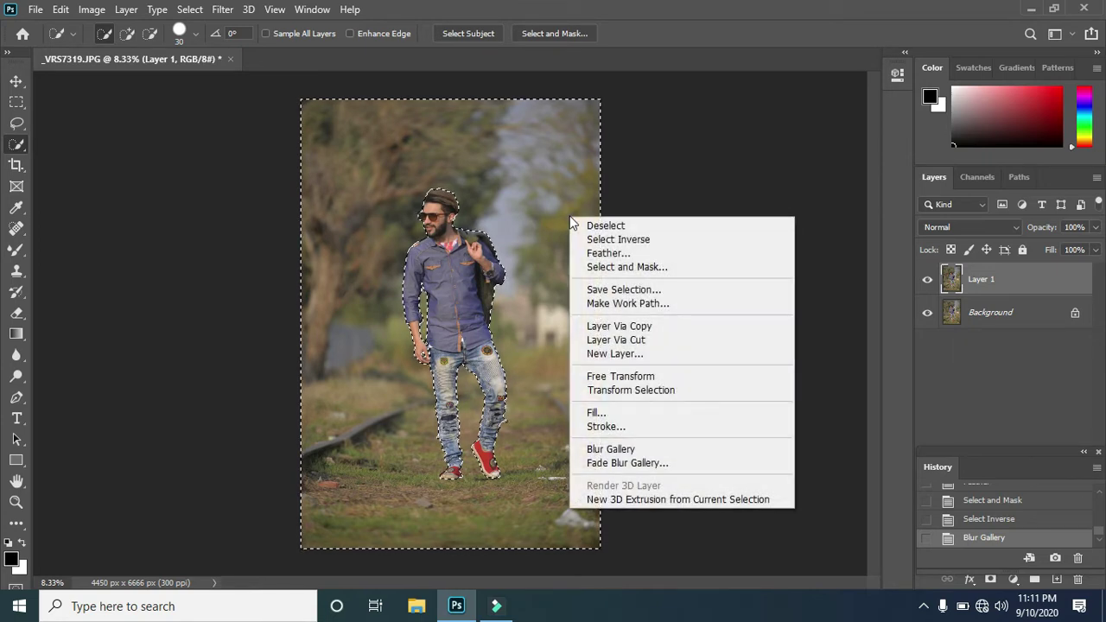
pyautogui.click(591, 226)
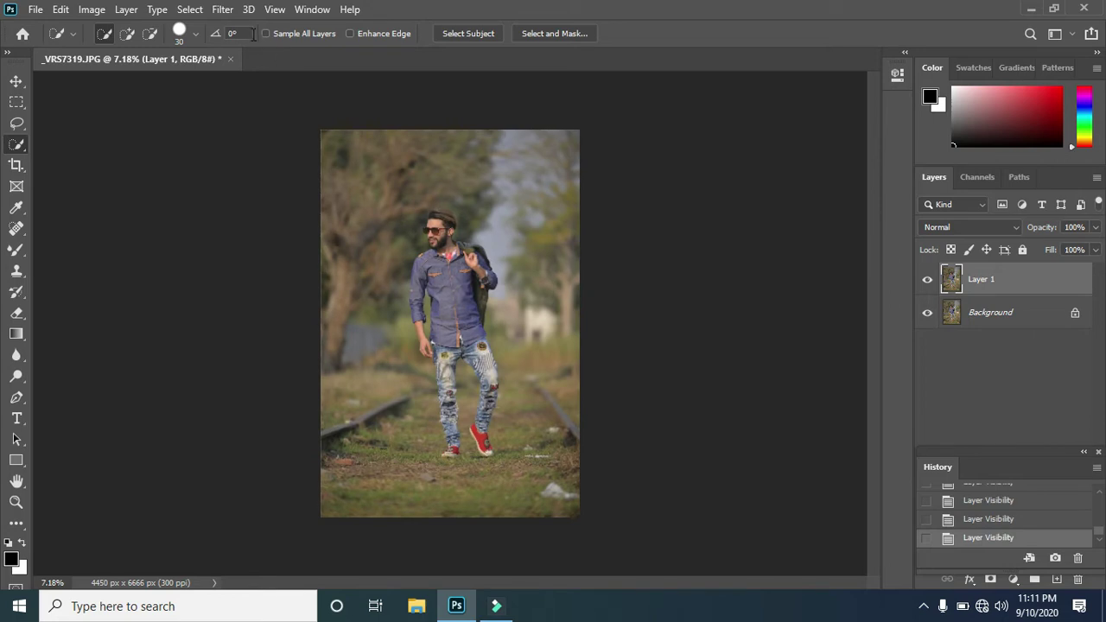
pyautogui.click(222, 10)
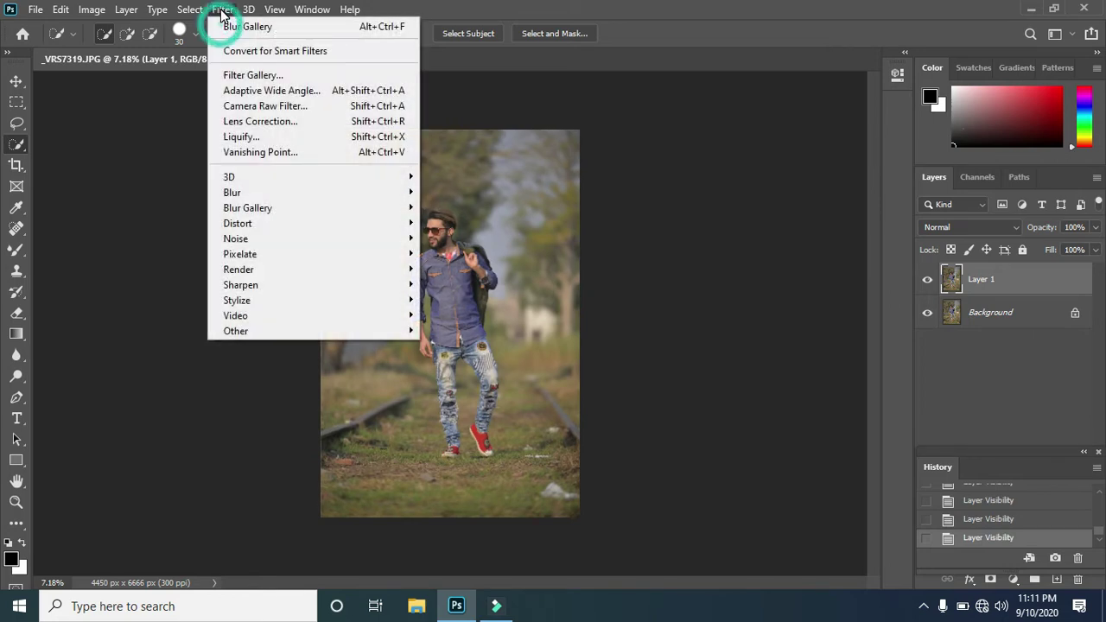
pyautogui.click(241, 136)
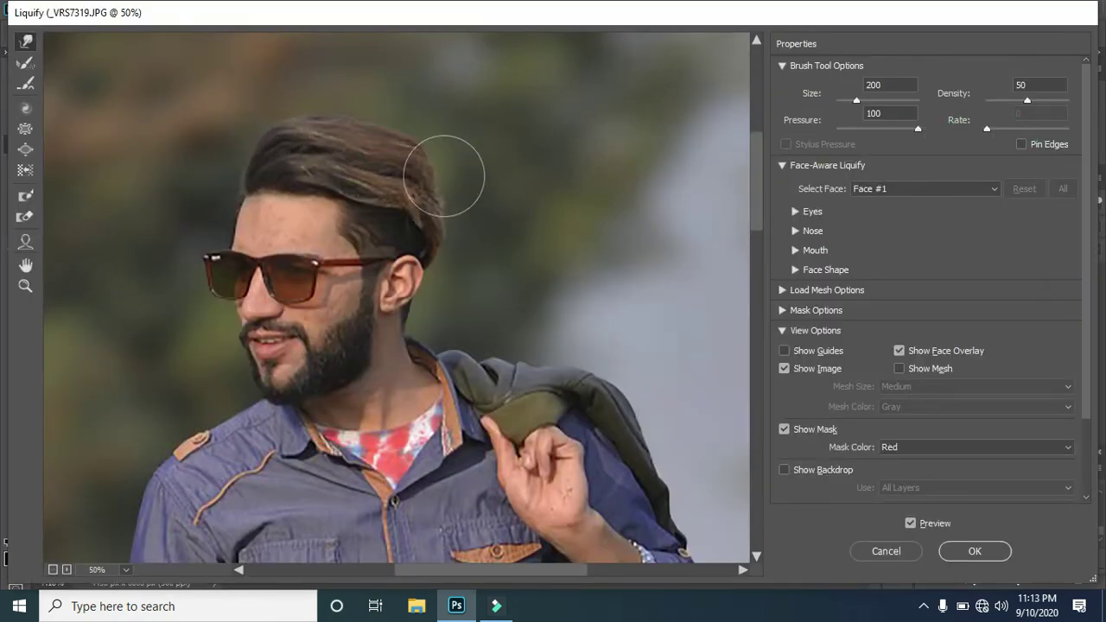
pyautogui.moveTo(444, 175); pyautogui.dragTo(432, 185)
pyautogui.moveTo(267, 128); pyautogui.dragTo(334, 129)
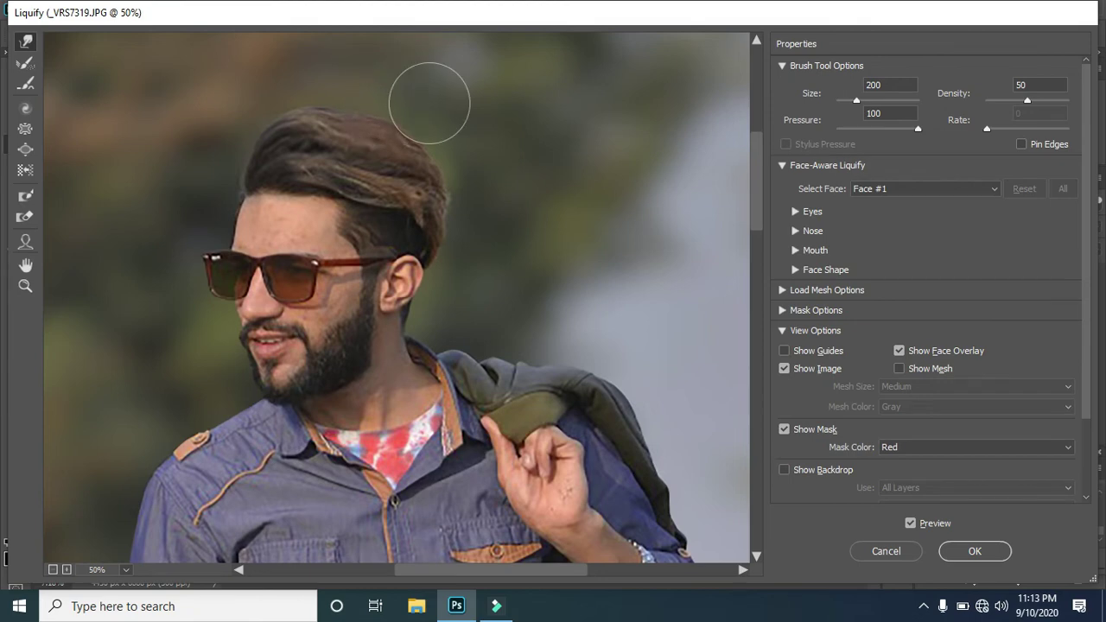
pyautogui.click(972, 563)
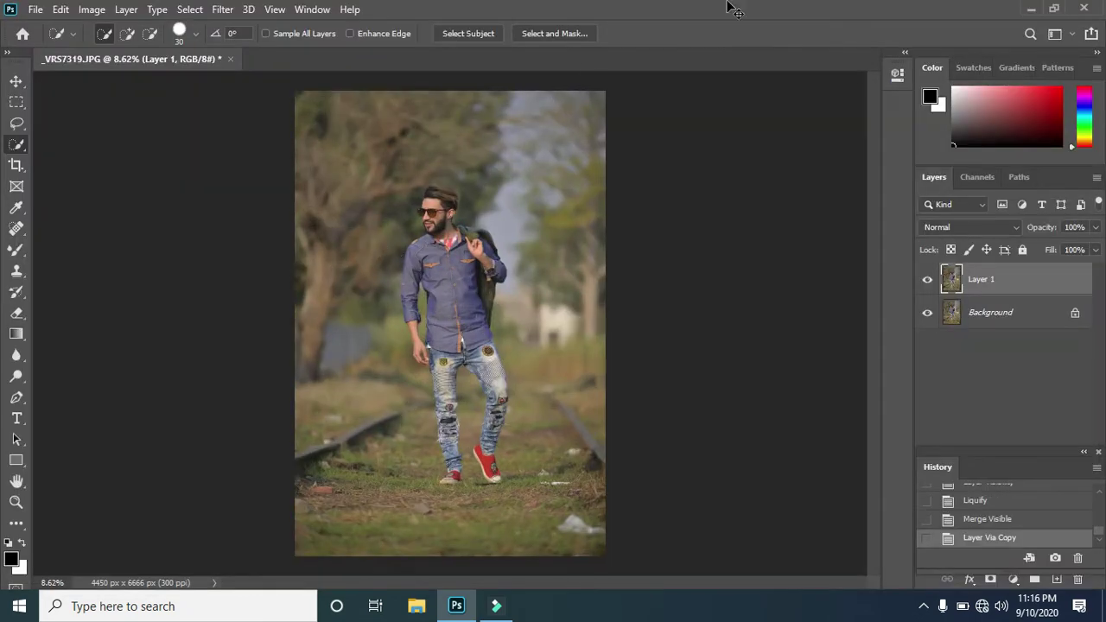
# Apply the Camera Raw Filter to Layer 1 with Contrast +17 and Clarity +7.
pyautogui.click(223, 9)
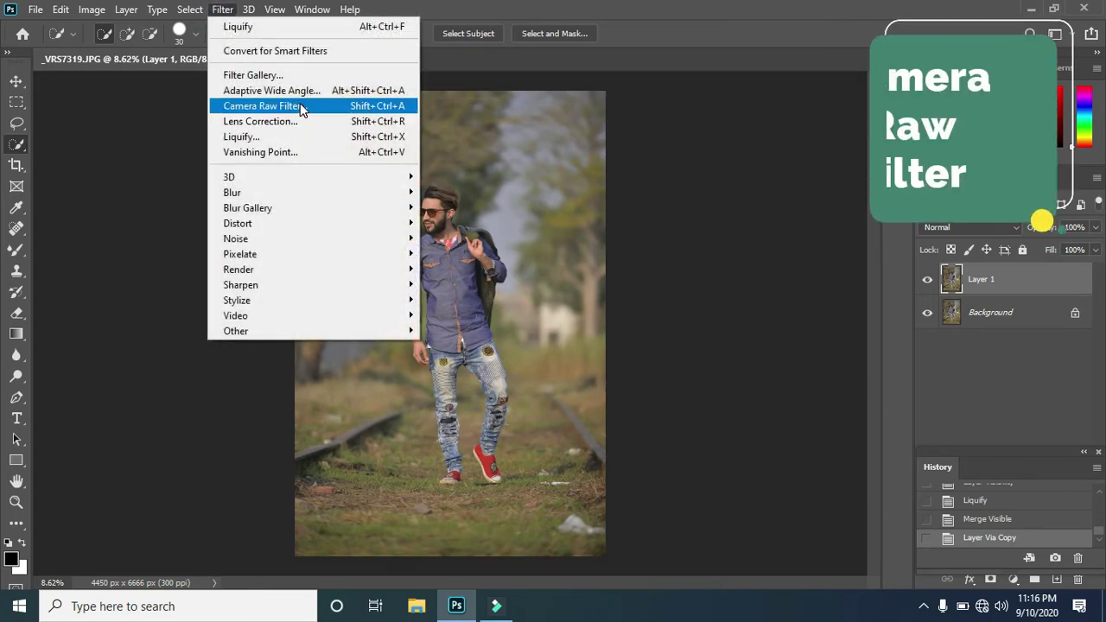
pyautogui.click(300, 105)
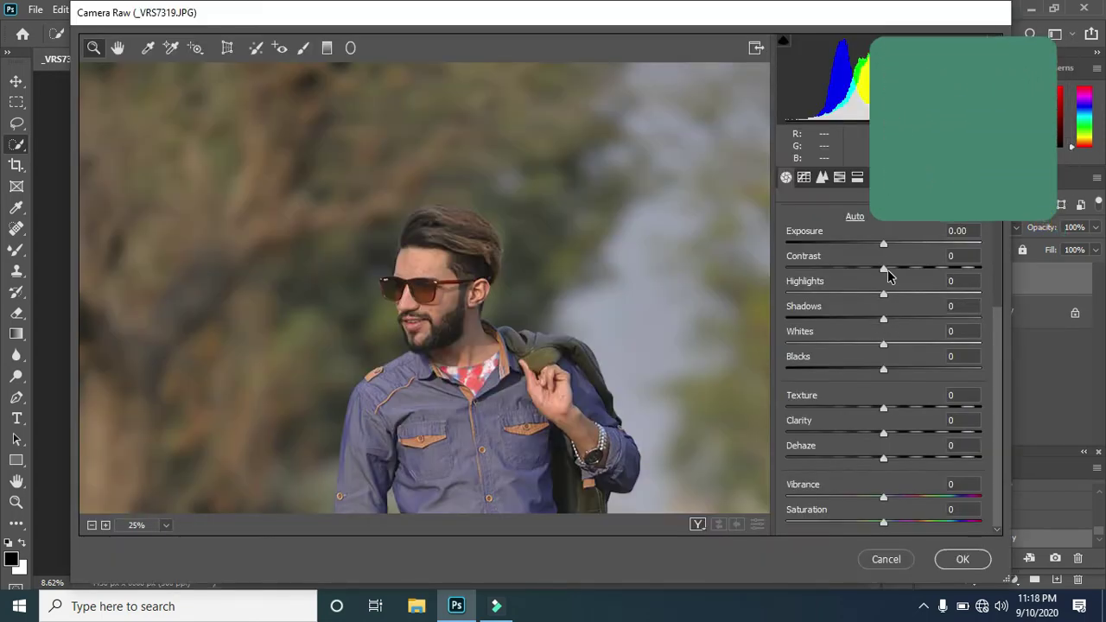
pyautogui.moveTo(883, 268); pyautogui.dragTo(902, 273)
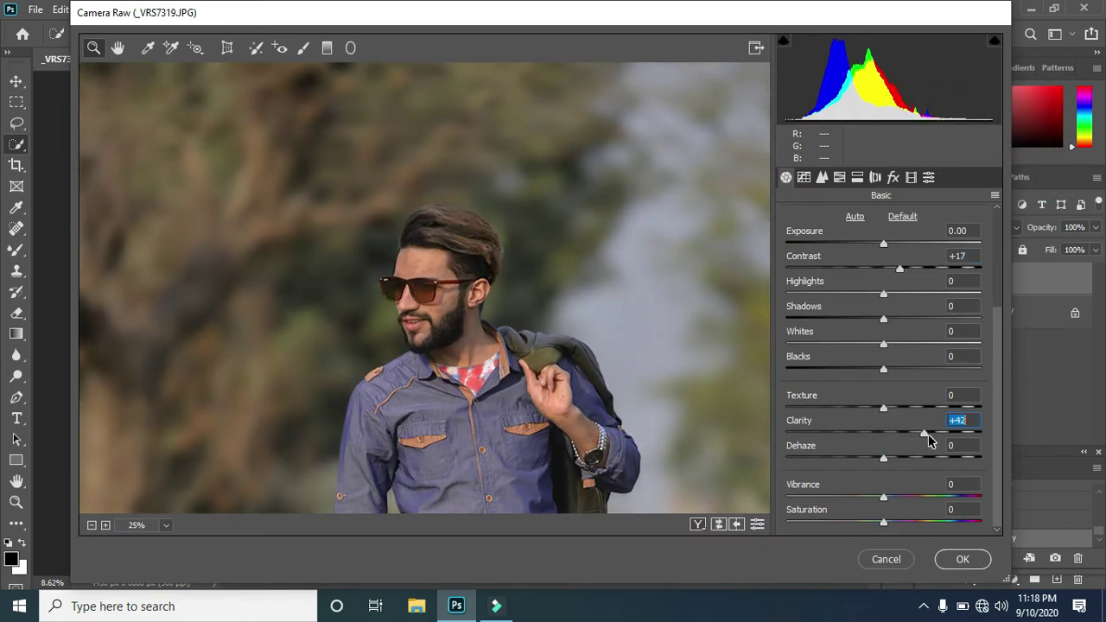
pyautogui.moveTo(928, 441); pyautogui.dragTo(909, 449)
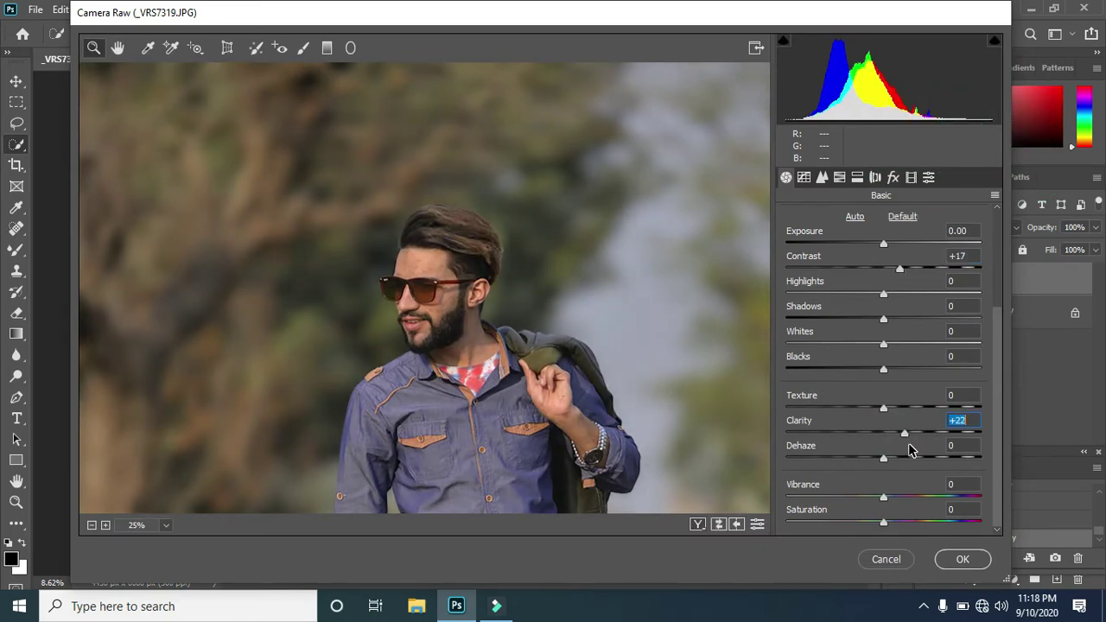
pyautogui.click(959, 560)
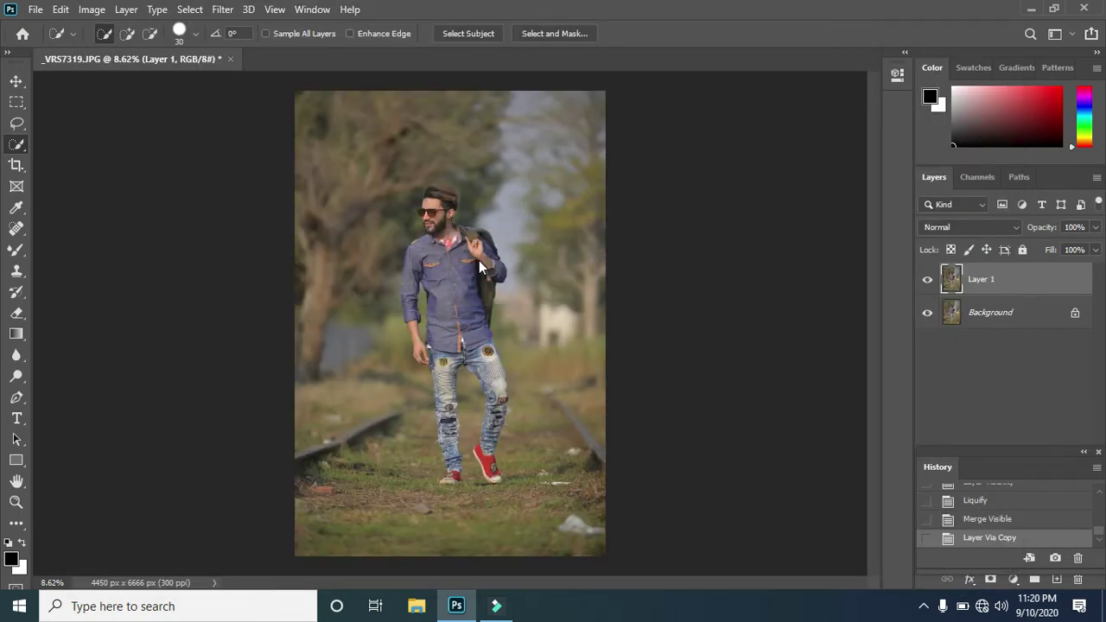
pyautogui.scroll(2, 427, 229)
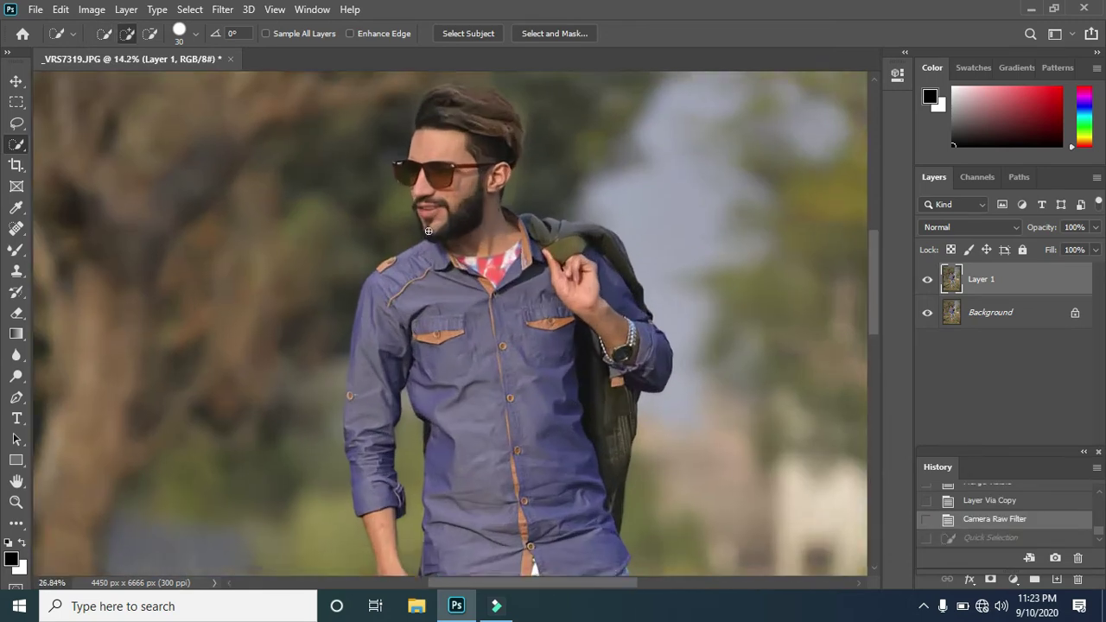
pyautogui.scroll(-2, 428, 228)
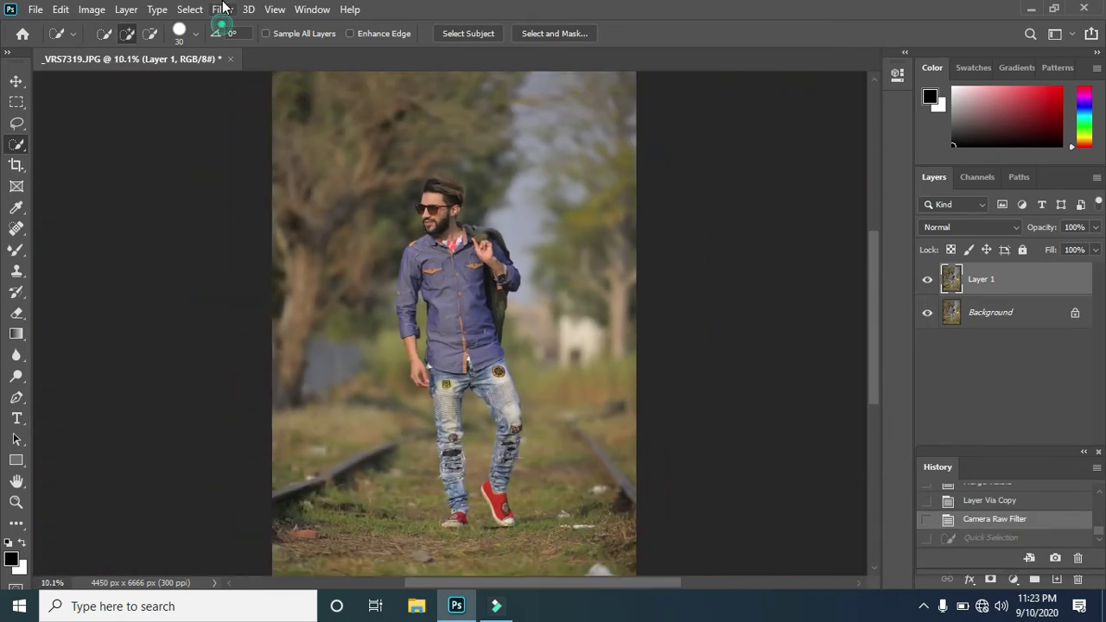
# Load the sky colour.xmp preset into the Camera Raw Filter for a teal grade.
pyautogui.click(248, 8)
pyautogui.moveTo(222, 8)
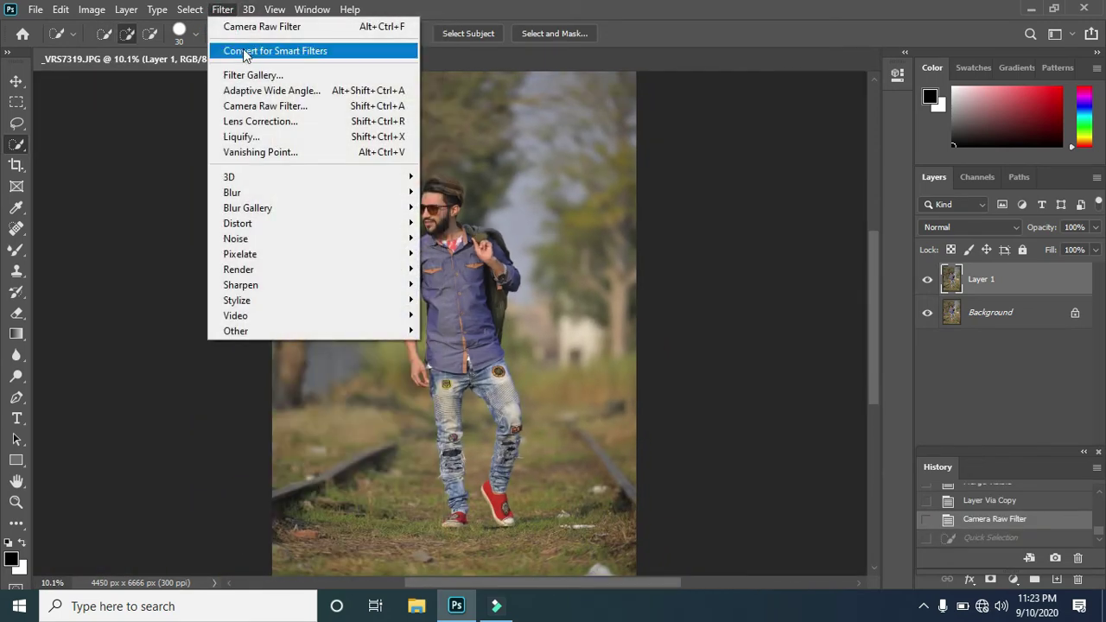
pyautogui.click(266, 107)
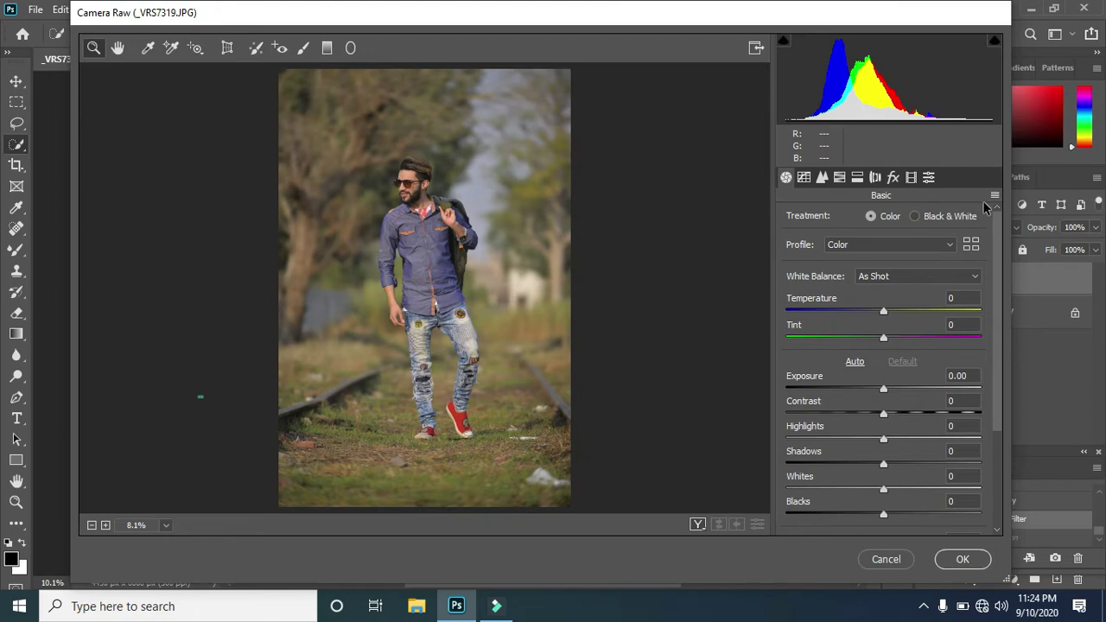
pyautogui.click(994, 195)
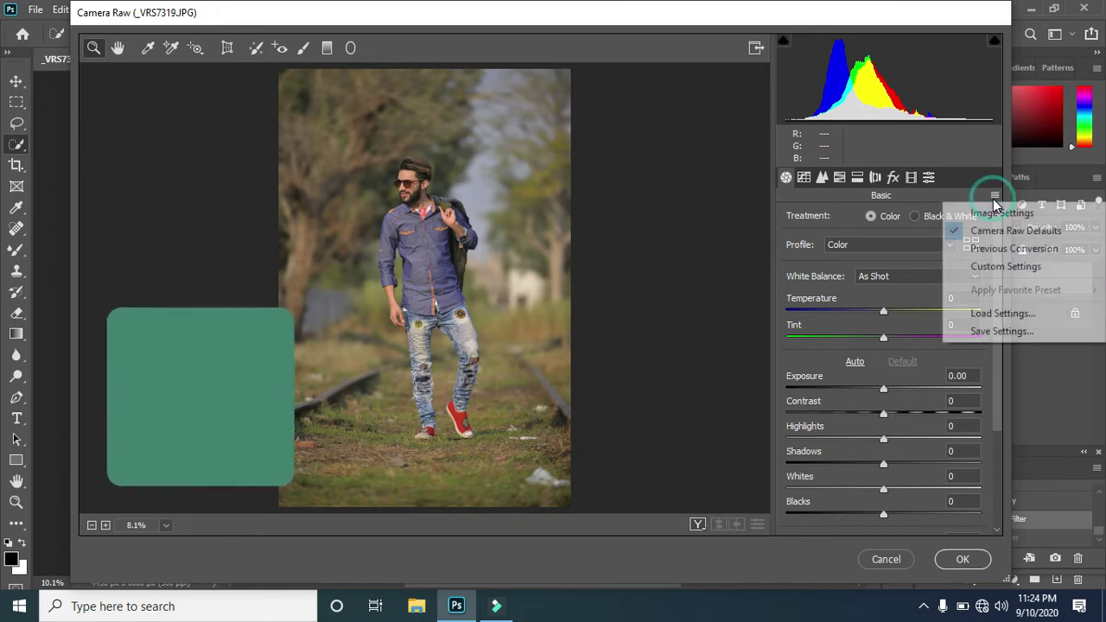
pyautogui.click(1017, 313)
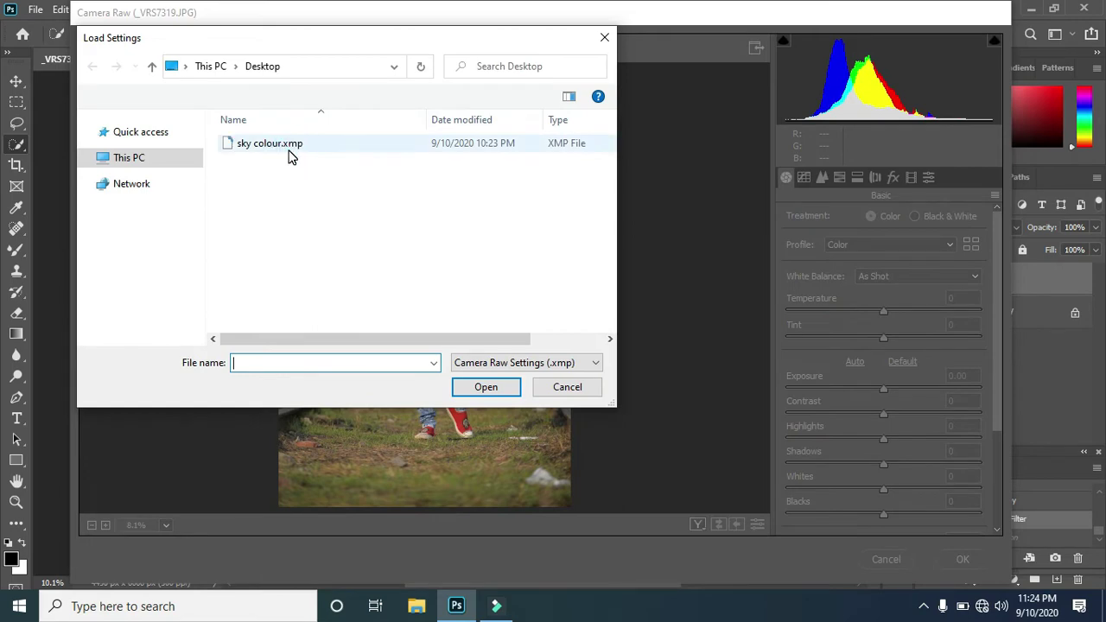
pyautogui.click(290, 154)
pyautogui.click(475, 394)
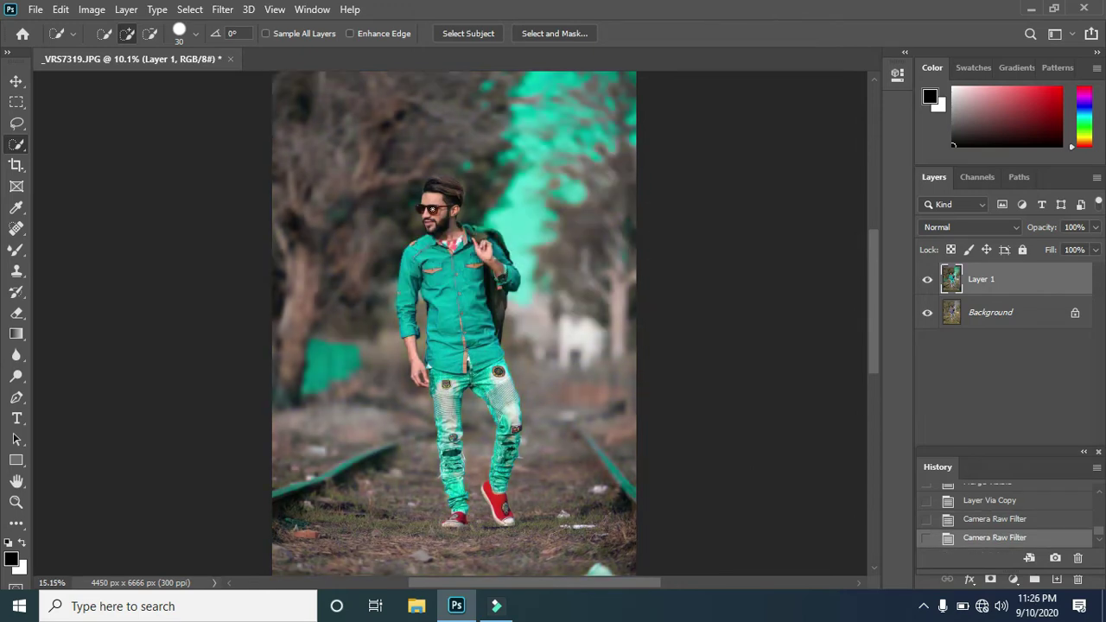
# Heal the forehead blemishes and the spots above the glasses with the Spot Healing Brush.
pyautogui.keyDown('alt'); pyautogui.scroll(2, 406, 219); pyautogui.keyUp('alt')
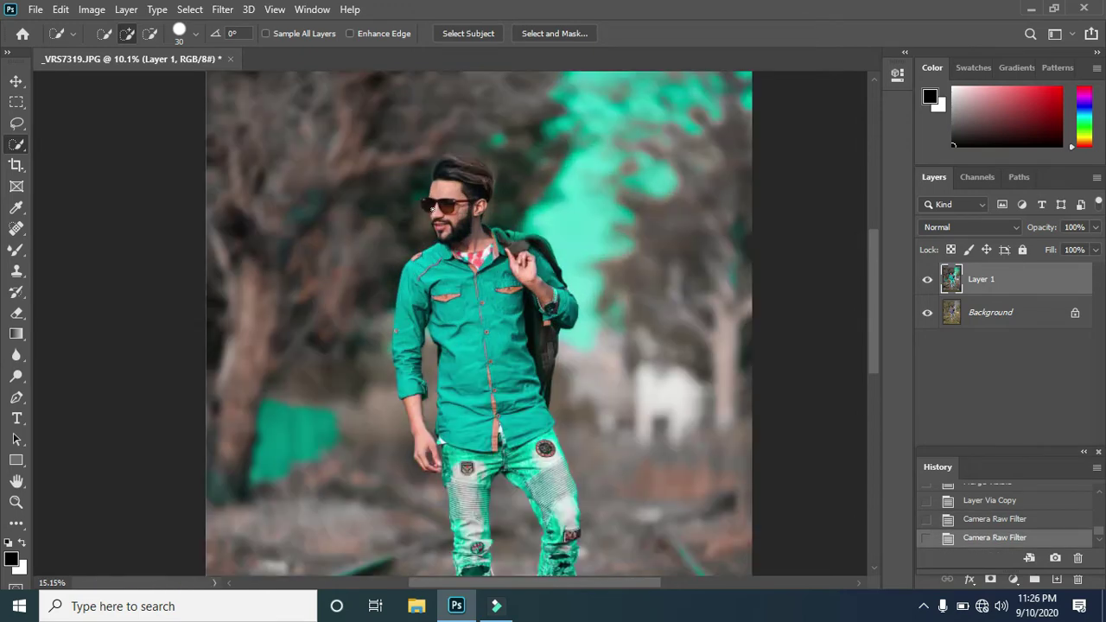
pyautogui.keyDown('alt'); pyautogui.scroll(2, 432, 209); pyautogui.keyUp('alt')
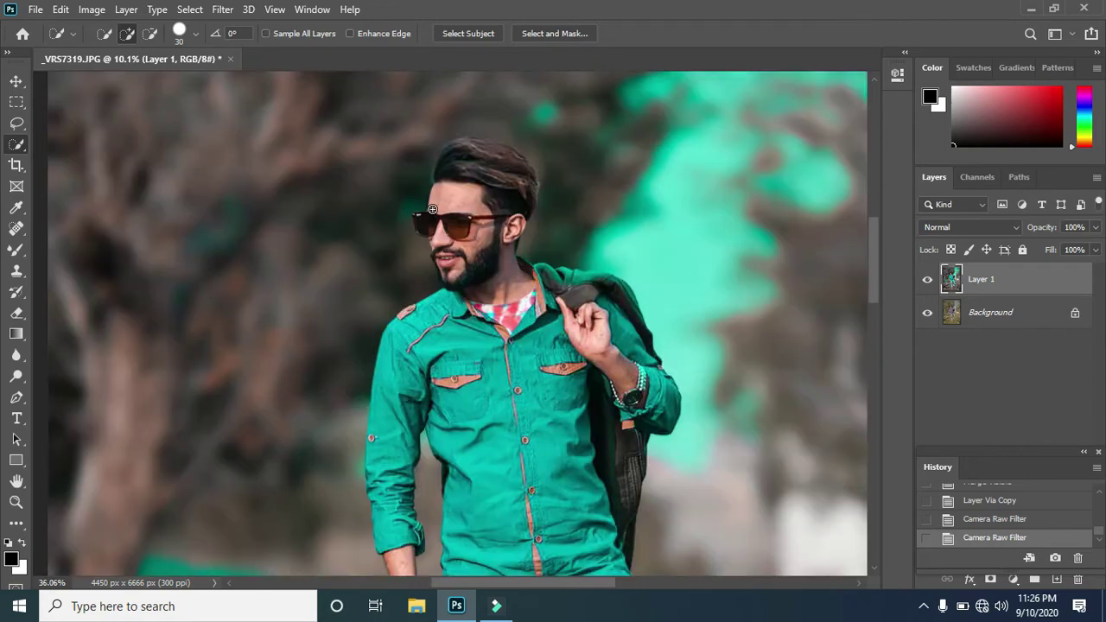
pyautogui.keyDown('alt'); pyautogui.scroll(2, 440, 212); pyautogui.keyUp('alt')
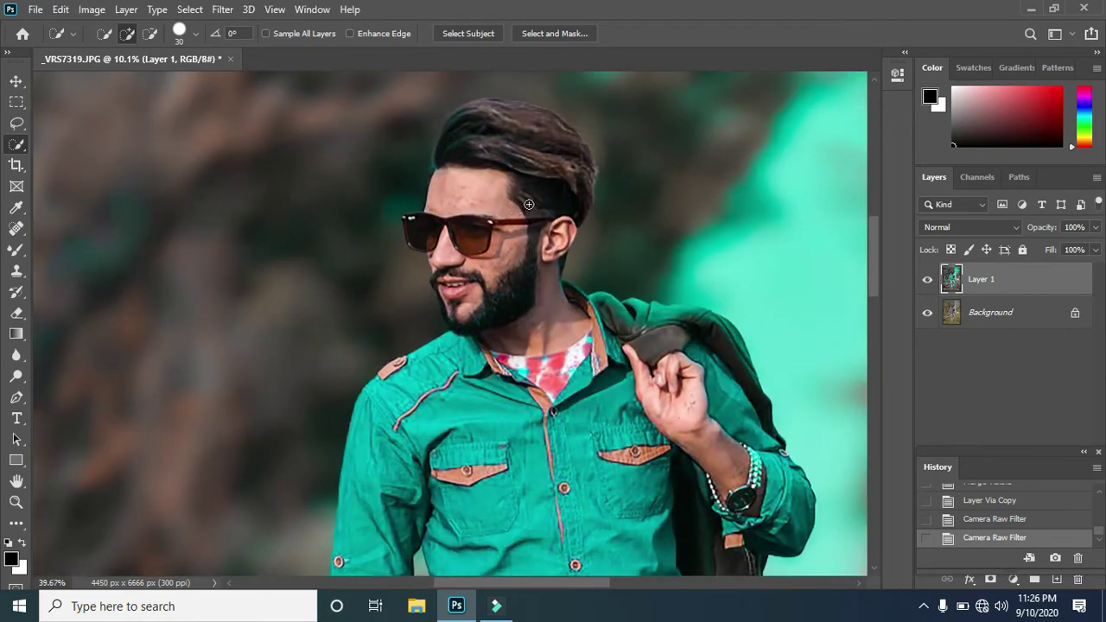
pyautogui.keyDown('alt'); pyautogui.scroll(1, 449, 212); pyautogui.keyUp('alt')
pyautogui.keyDown('alt'); pyautogui.scroll(3, 423, 259); pyautogui.keyUp('alt')
pyautogui.press('j')
pyautogui.click(402, 326)
pyautogui.keyDown('alt'); pyautogui.scroll(2, 401, 327); pyautogui.keyUp('alt')
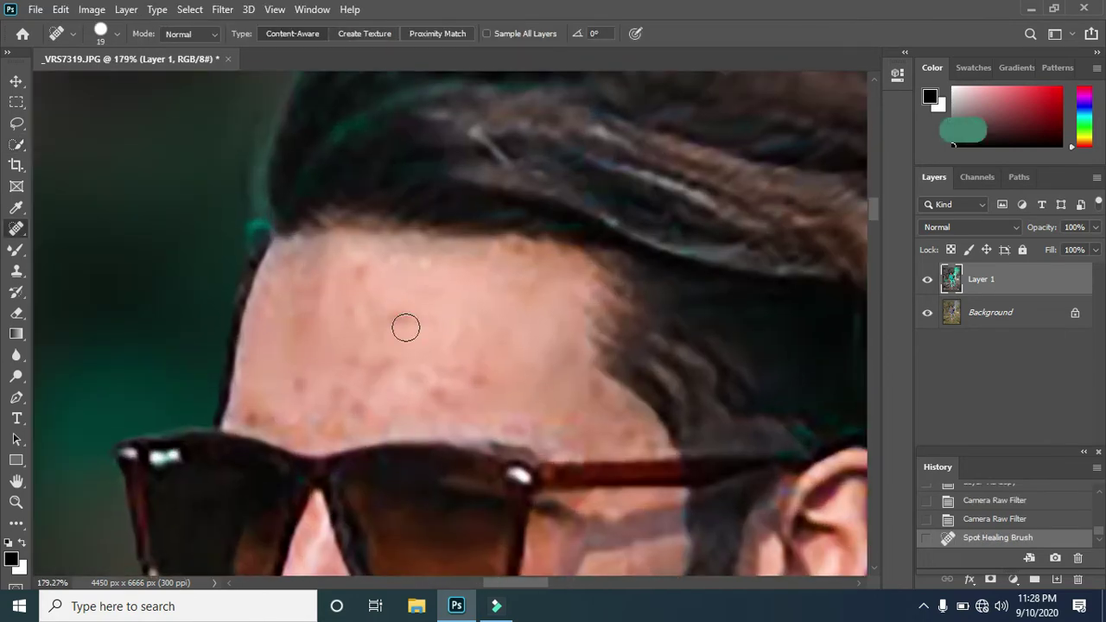
pyautogui.click(364, 273)
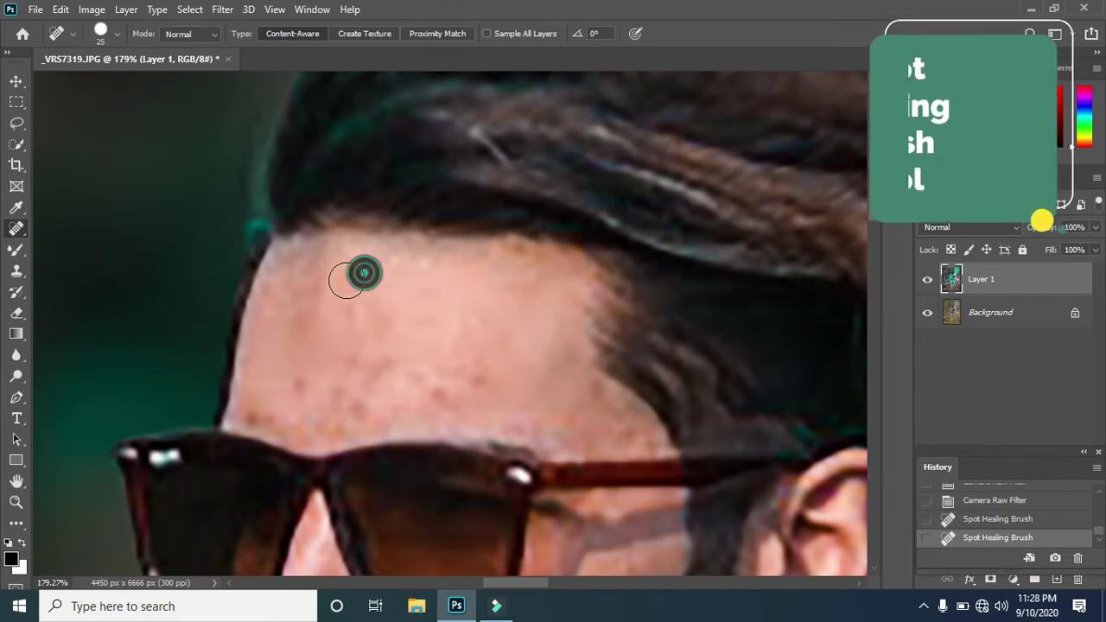
pyautogui.click(288, 269)
pyautogui.press('[')
pyautogui.press('[')
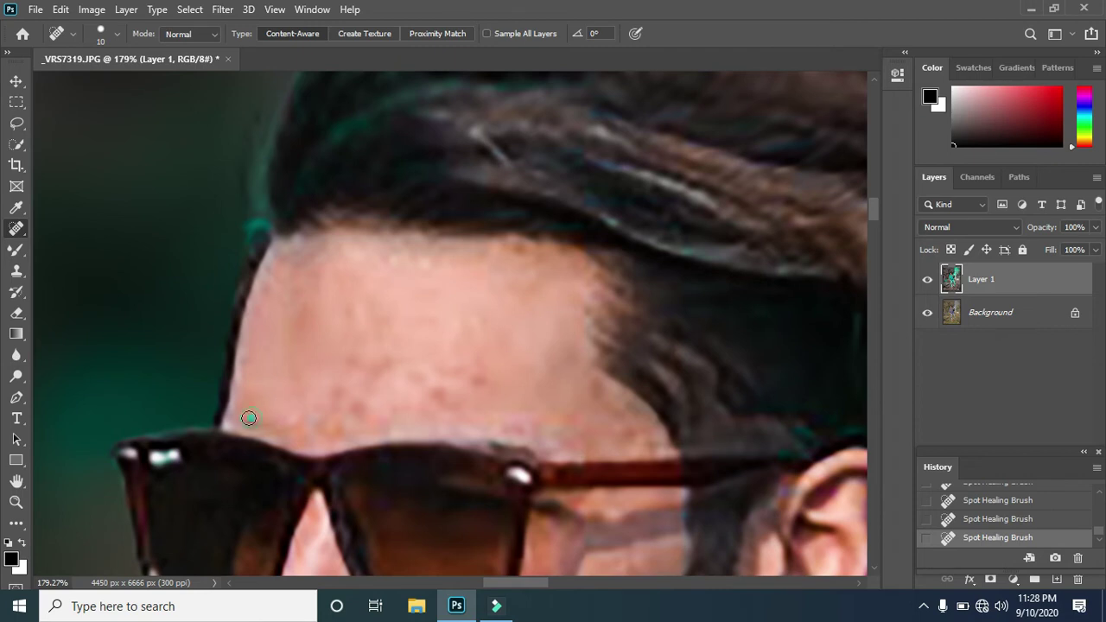
pyautogui.moveTo(319, 429)
pyautogui.mouseDown()
pyautogui.moveTo(328, 402)
pyautogui.moveTo(362, 416)
pyautogui.mouseUp()
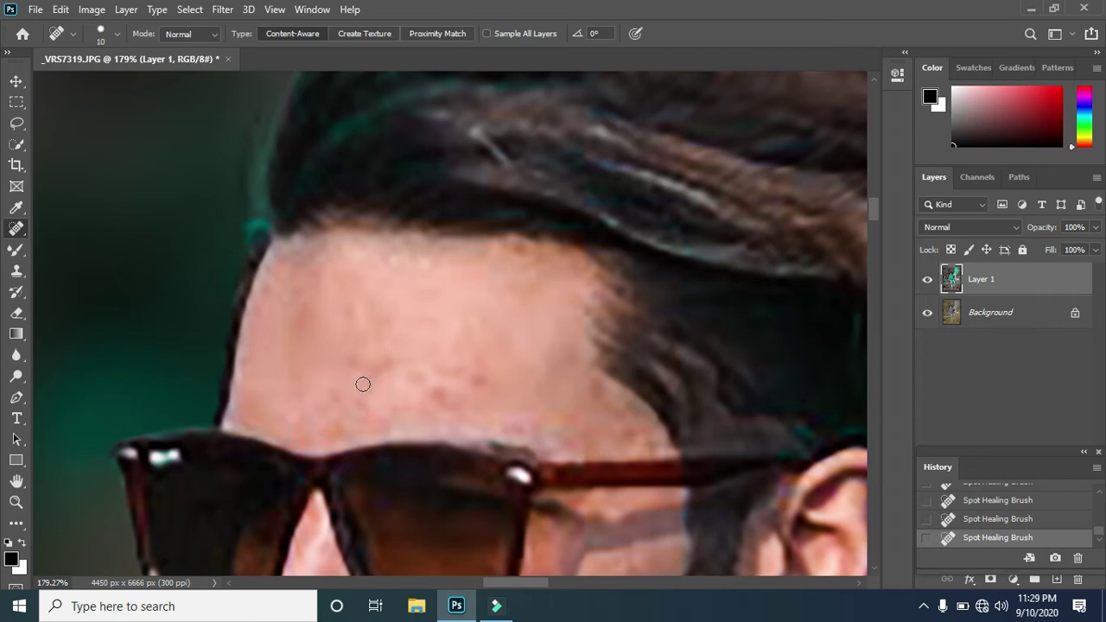
pyautogui.click(474, 326)
pyautogui.click(351, 365)
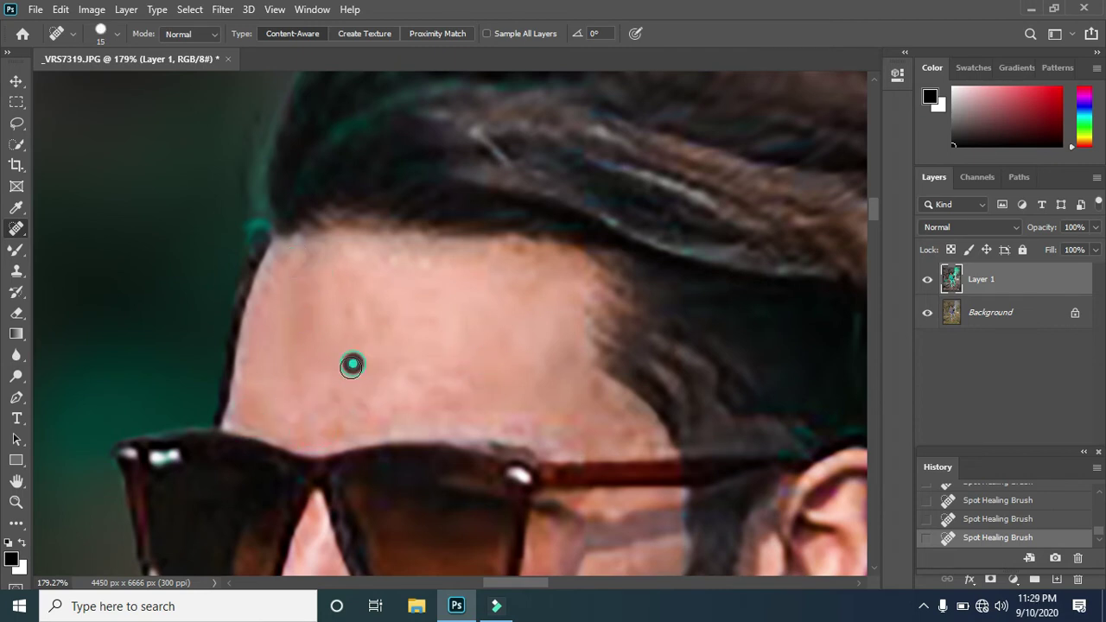
# Heal the skin below the right lens and across the cheek with a slightly larger brush.
pyautogui.scroll(-2, 487, 421)
pyautogui.scroll(-5, 519, 397)
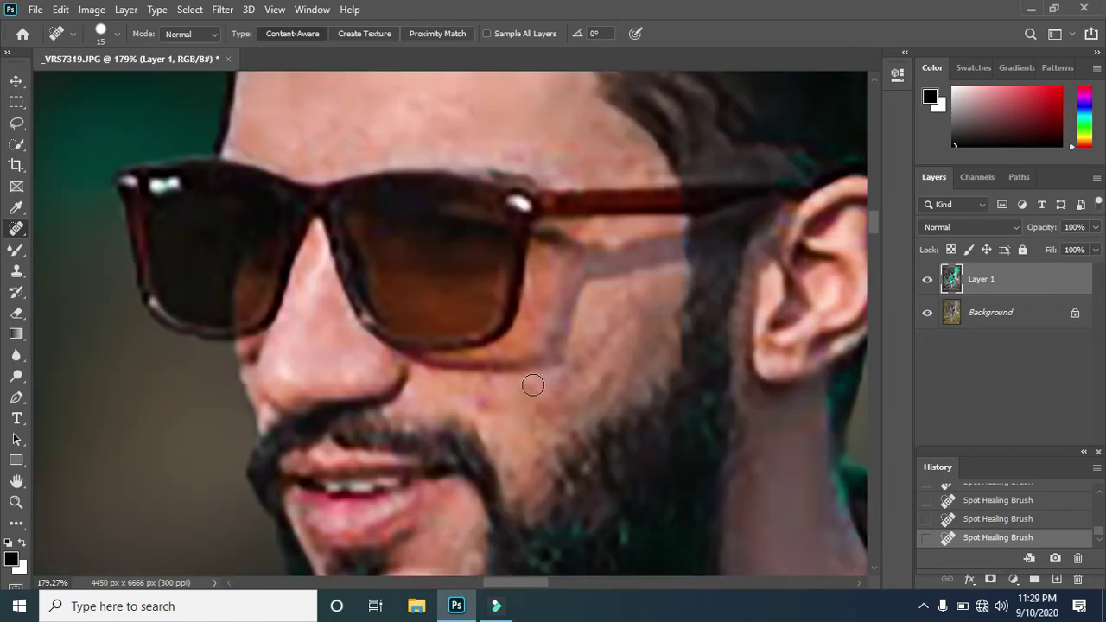
pyautogui.scroll(-2, 530, 387)
pyautogui.moveTo(566, 341)
pyautogui.mouseDown()
pyautogui.moveTo(592, 301)
pyautogui.moveTo(561, 343)
pyautogui.mouseUp()
pyautogui.press(']')
pyautogui.moveTo(588, 274)
pyautogui.mouseDown()
pyautogui.moveTo(560, 350)
pyautogui.moveTo(506, 349)
pyautogui.mouseUp()
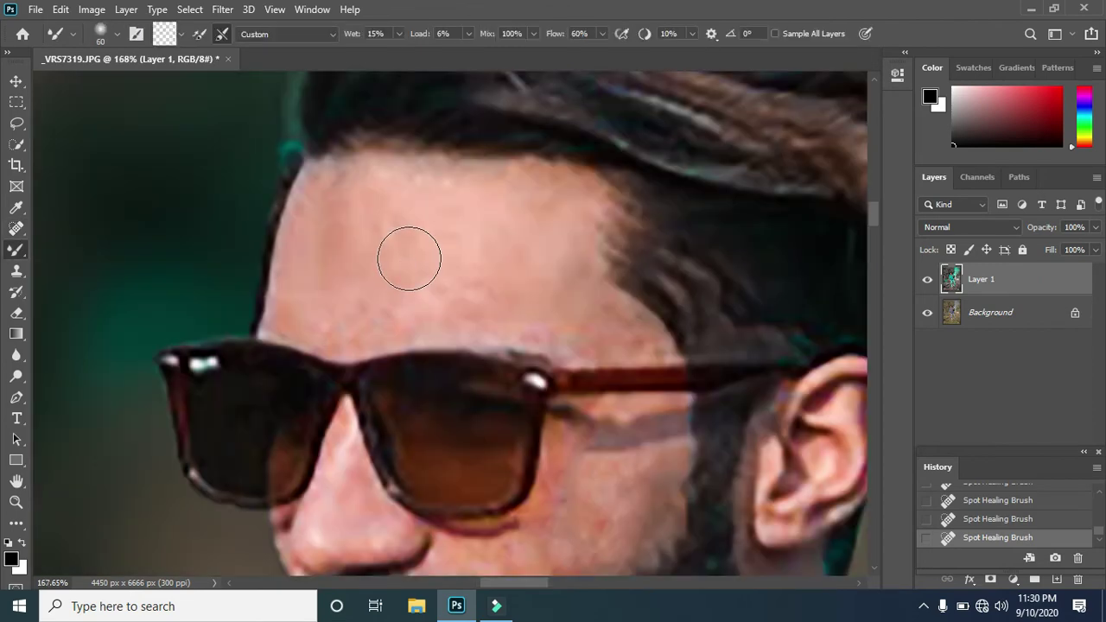
# With a smaller Mixer Brush, smooth the skin on the forehead and cheek.
pyautogui.press('[')
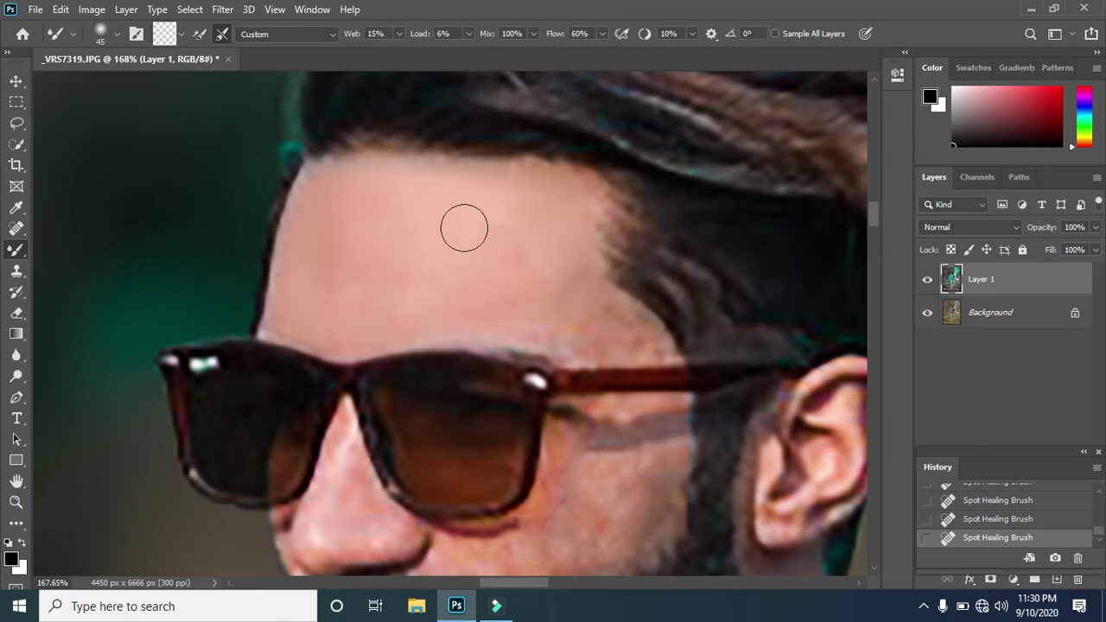
pyautogui.moveTo(514, 322); pyautogui.dragTo(496, 294)
pyautogui.scroll(-5, 524, 291)
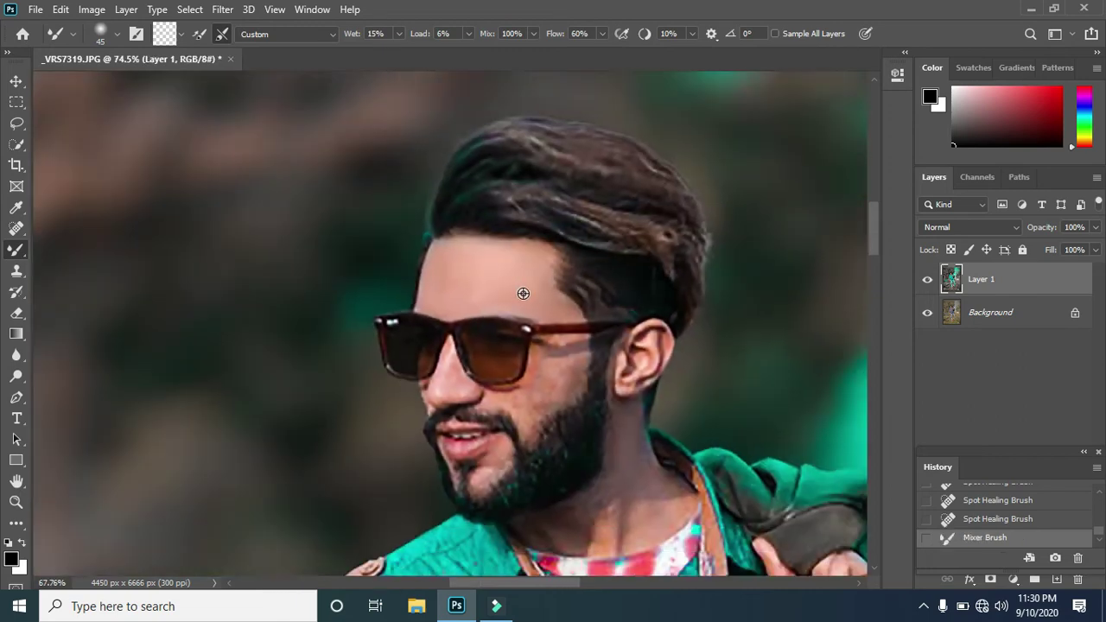
pyautogui.scroll(6, 572, 320)
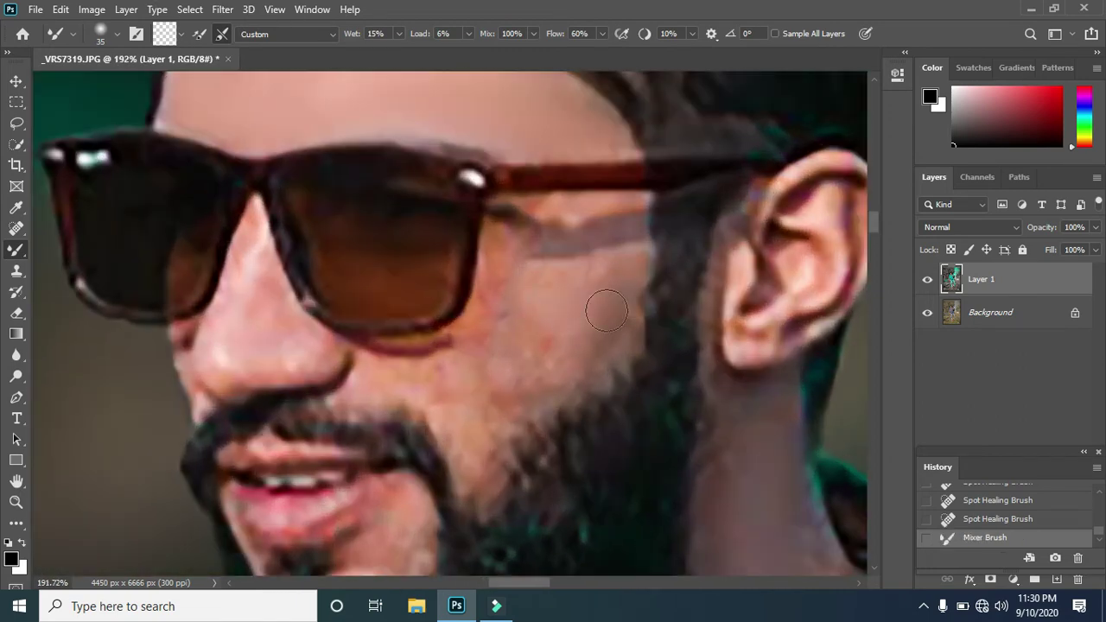
pyautogui.moveTo(606, 310); pyautogui.dragTo(539, 299)
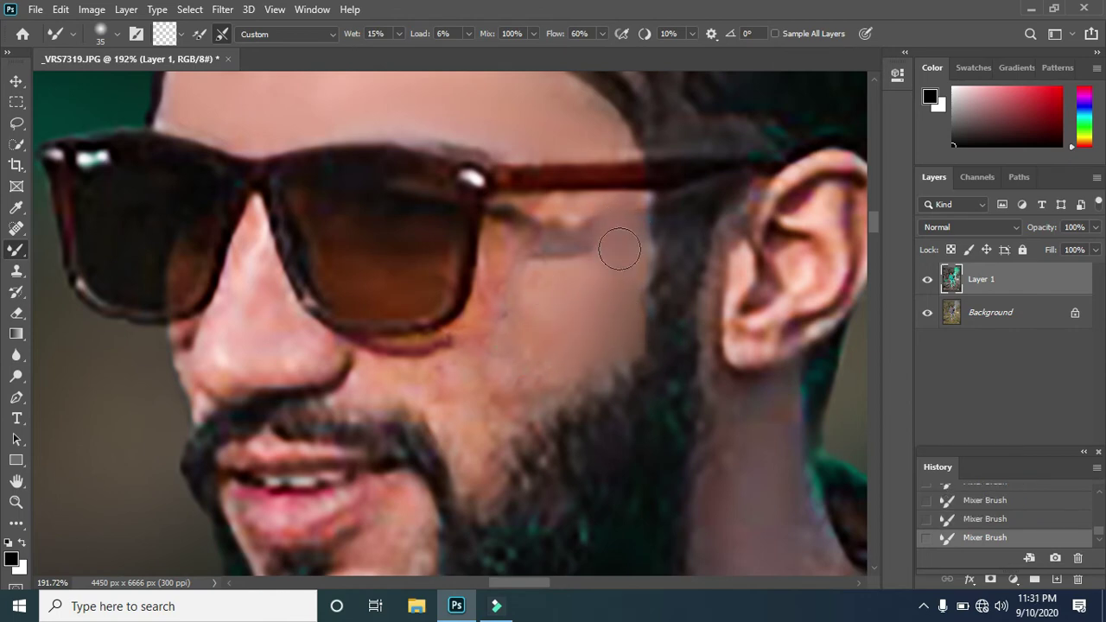
# Blend the grey band under the glasses arm into the surrounding skin.
pyautogui.moveTo(619, 250)
pyautogui.mouseDown()
pyautogui.moveTo(562, 222)
pyautogui.moveTo(603, 312)
pyautogui.mouseUp()
pyautogui.moveTo(607, 260); pyautogui.dragTo(542, 223)
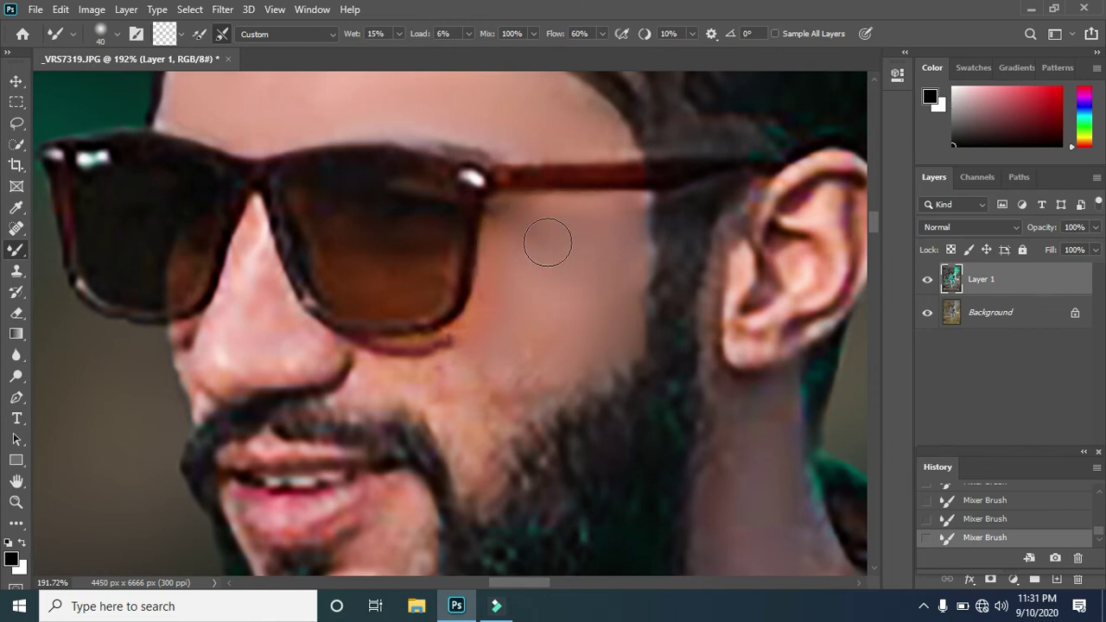
pyautogui.scroll(-1, 527, 319)
pyautogui.scroll(-1, 501, 306)
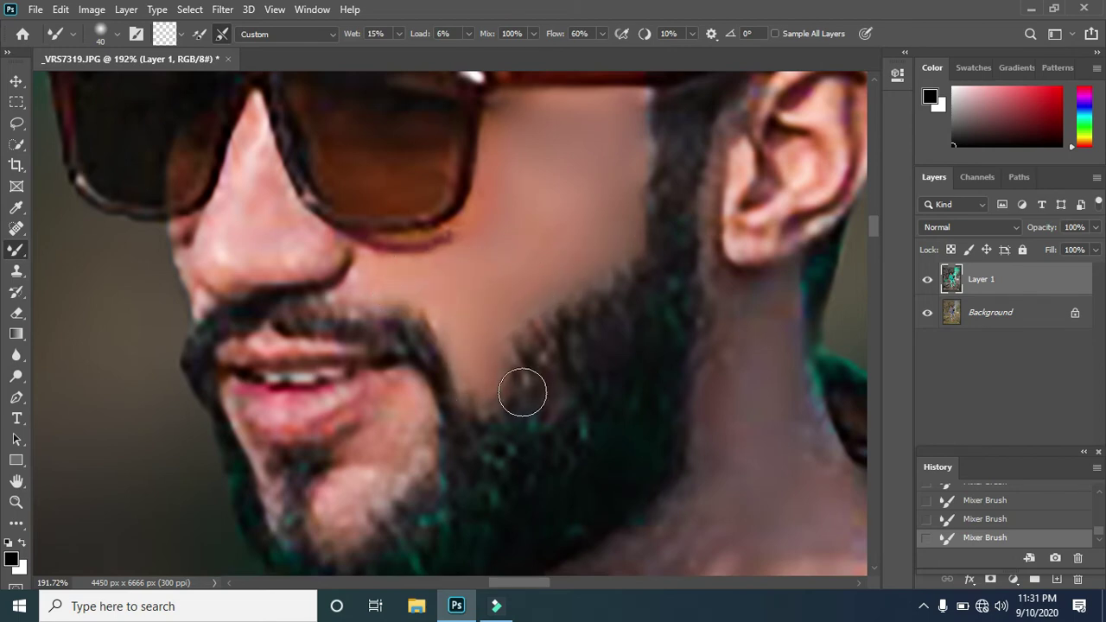
pyautogui.scroll(-3, 523, 393)
pyautogui.scroll(-1, 571, 346)
pyautogui.scroll(5, 529, 350)
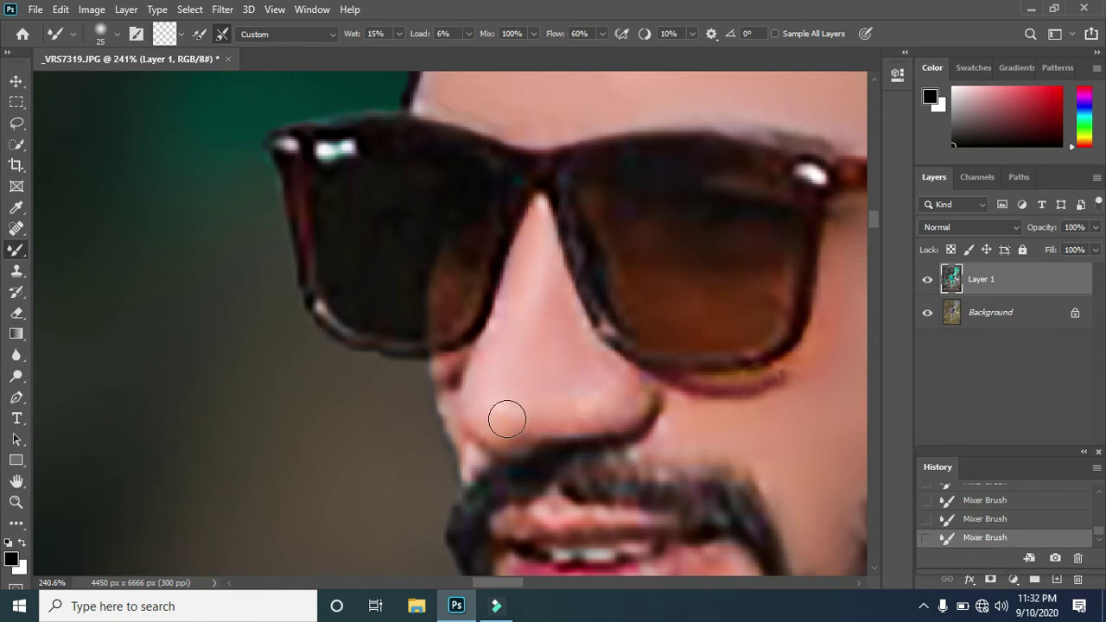
pyautogui.scroll(4, 422, 418)
pyautogui.scroll(-2, 471, 417)
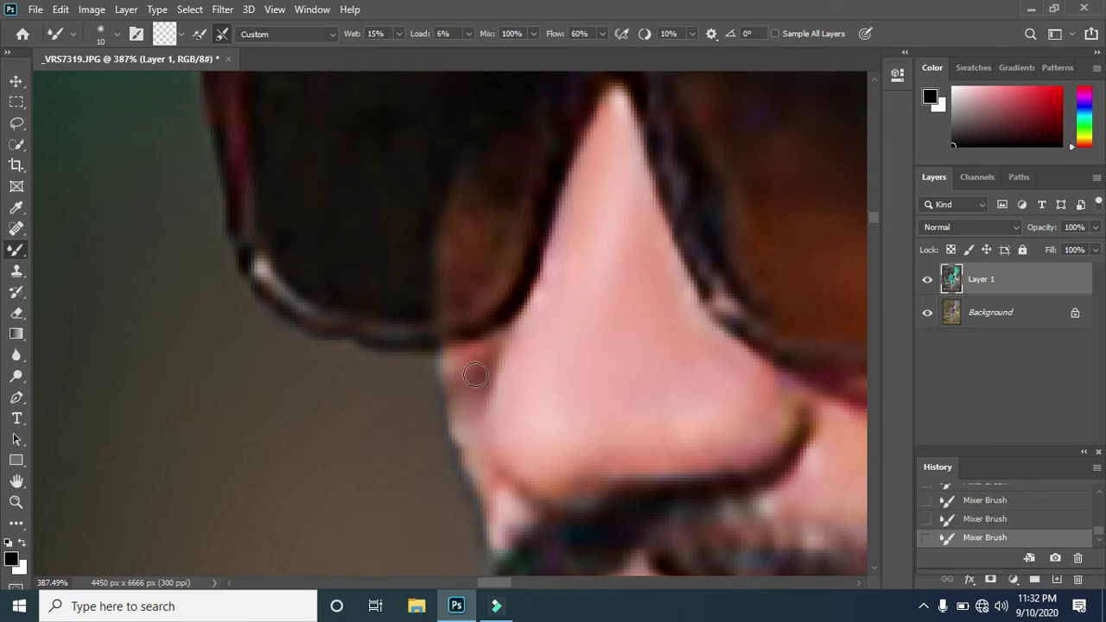
pyautogui.scroll(-2, 456, 401)
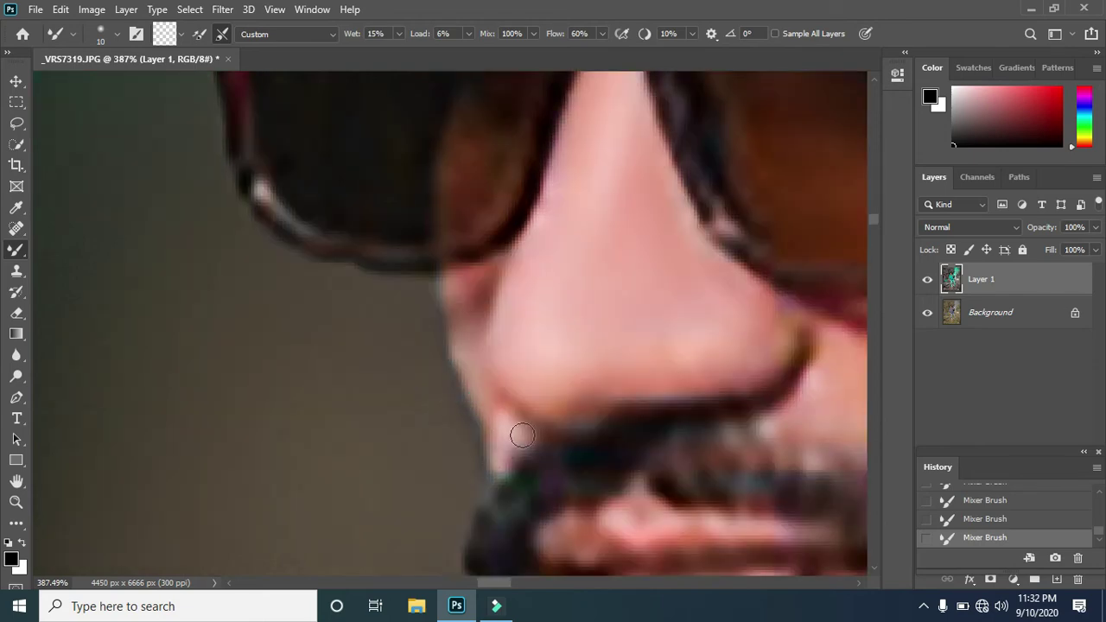
# Using a larger brush, smear the grey patch under the lip into skin tone.
pyautogui.scroll(-5, 410, 369)
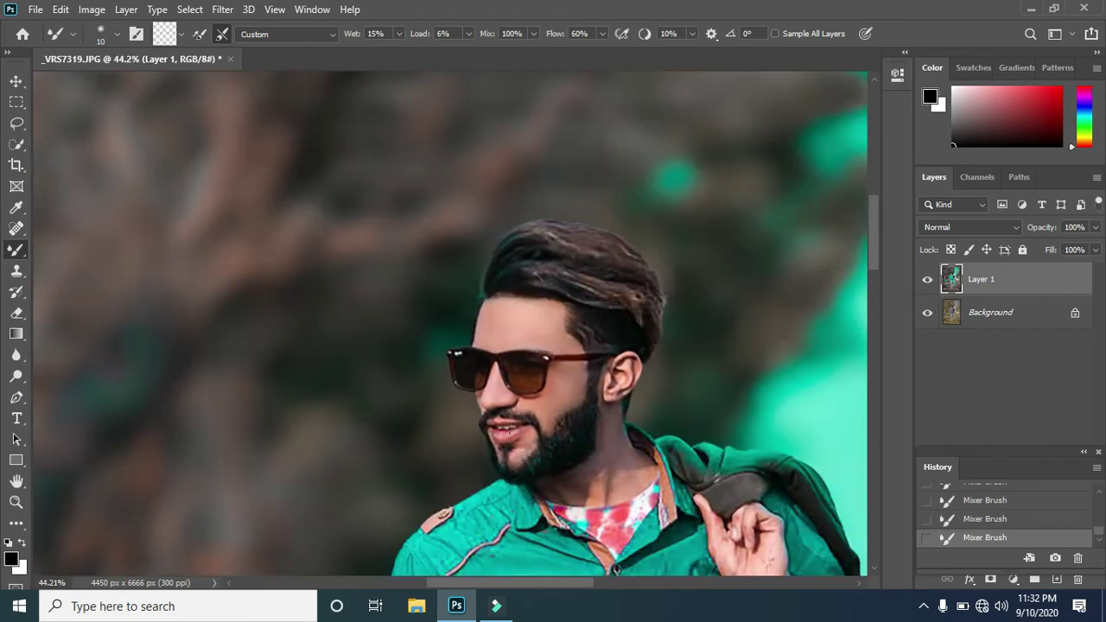
pyautogui.scroll(4, 475, 345)
pyautogui.scroll(2, 573, 313)
pyautogui.press(']')
pyautogui.moveTo(601, 239)
pyautogui.mouseDown()
pyautogui.moveTo(524, 358)
pyautogui.moveTo(539, 395)
pyautogui.moveTo(587, 251)
pyautogui.moveTo(547, 219)
pyautogui.mouseUp()
pyautogui.press('[')
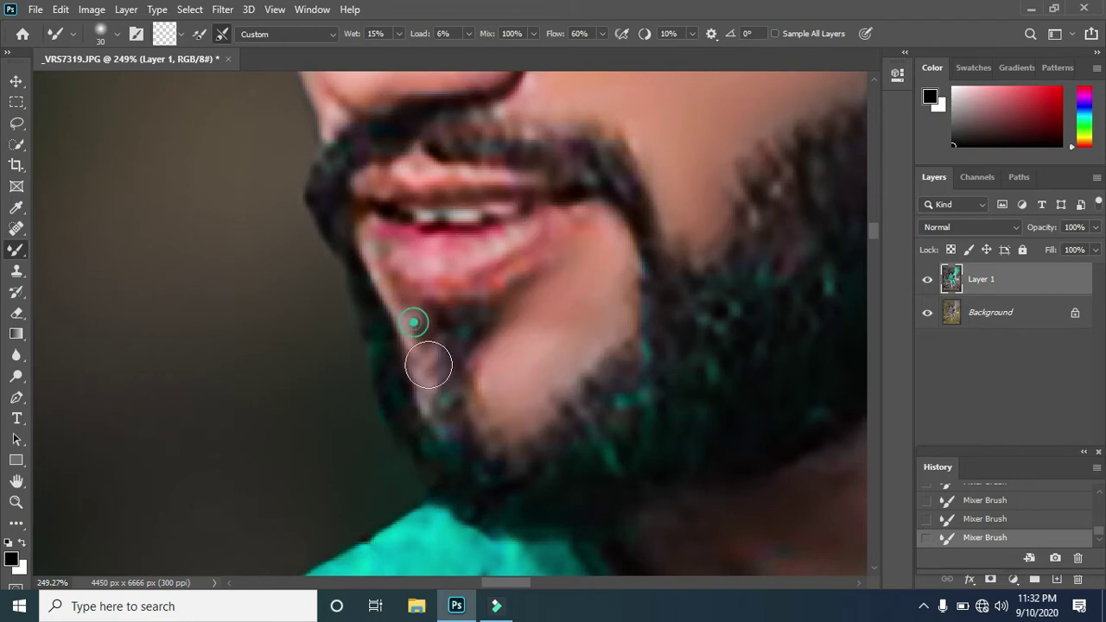
# Even out the skin tones on the lower neck with an enlarged brush.
pyautogui.scroll(3, 404, 323)
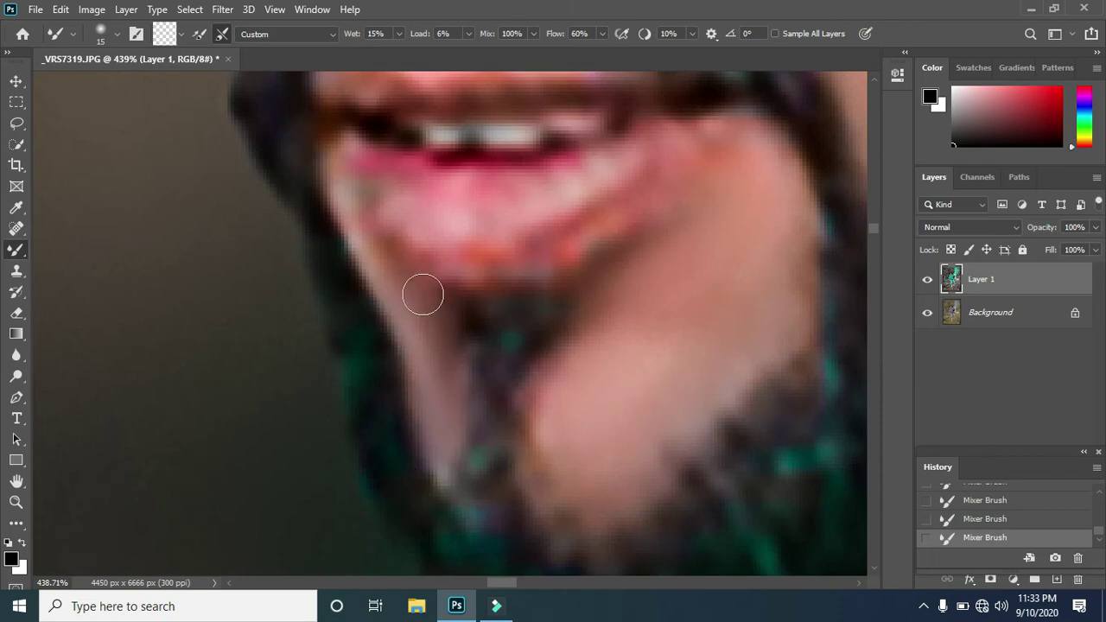
pyautogui.scroll(-5, 423, 299)
pyautogui.scroll(-3, 426, 328)
pyautogui.scroll(3, 550, 398)
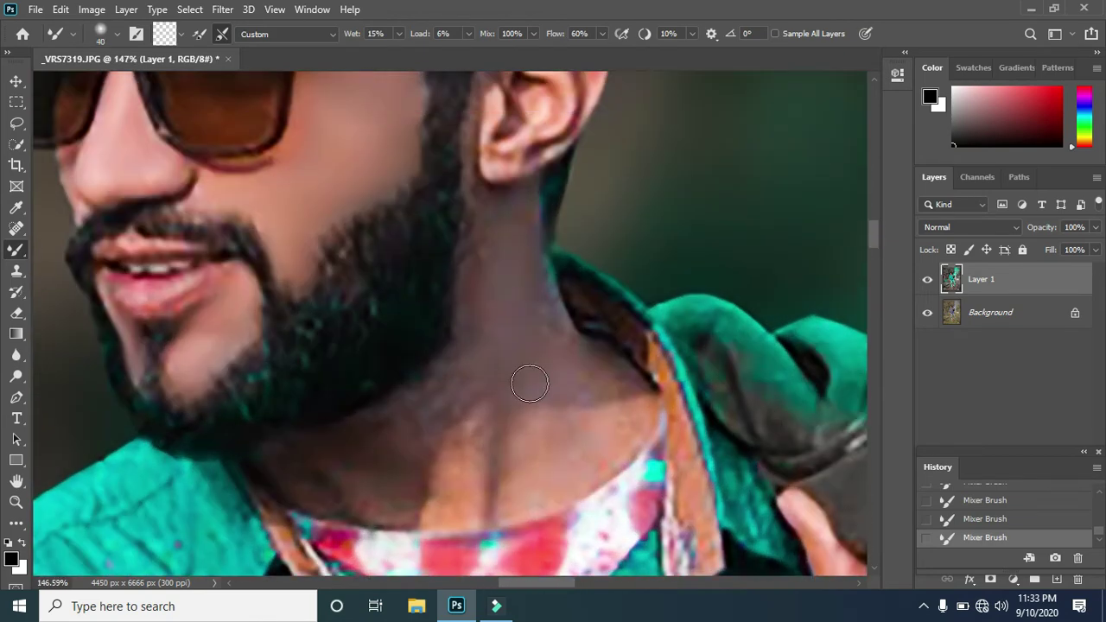
pyautogui.press(']')
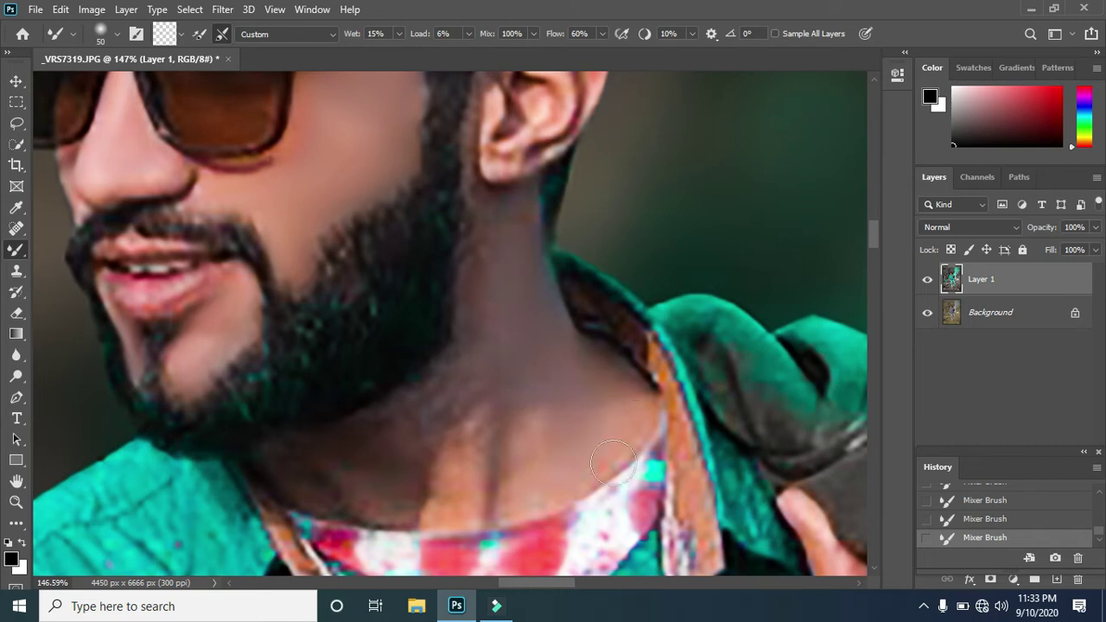
pyautogui.moveTo(432, 464); pyautogui.dragTo(430, 496)
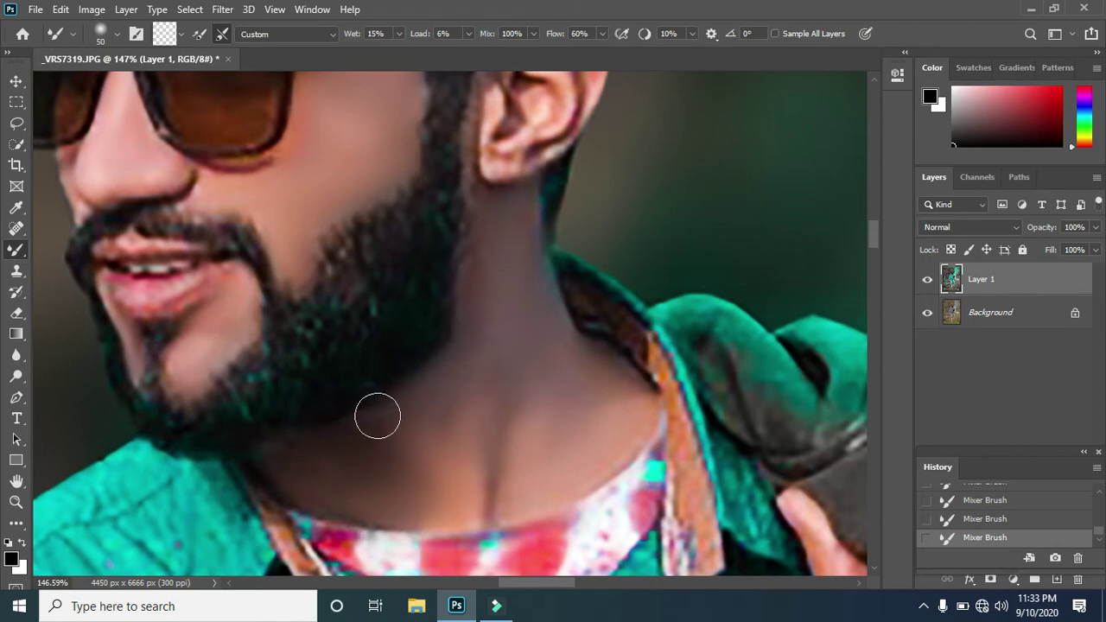
# Smooth the dark folds inside the ear with a smaller brush.
pyautogui.scroll(-5, 378, 416)
pyautogui.scroll(8, 558, 237)
pyautogui.press('[')
pyautogui.press('[')
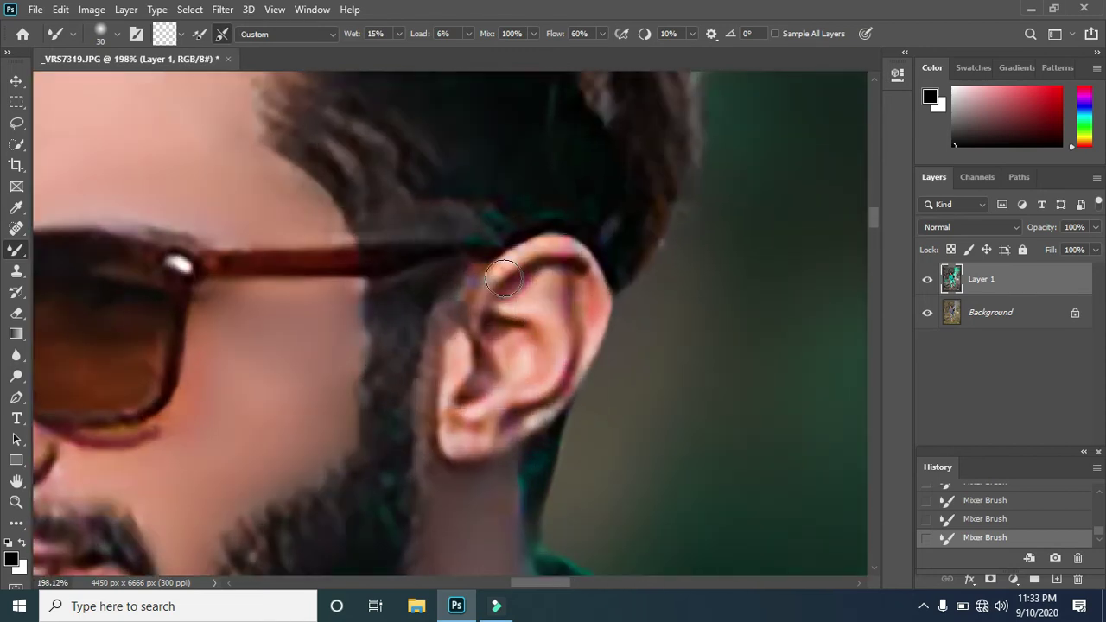
pyautogui.moveTo(456, 444); pyautogui.dragTo(496, 332)
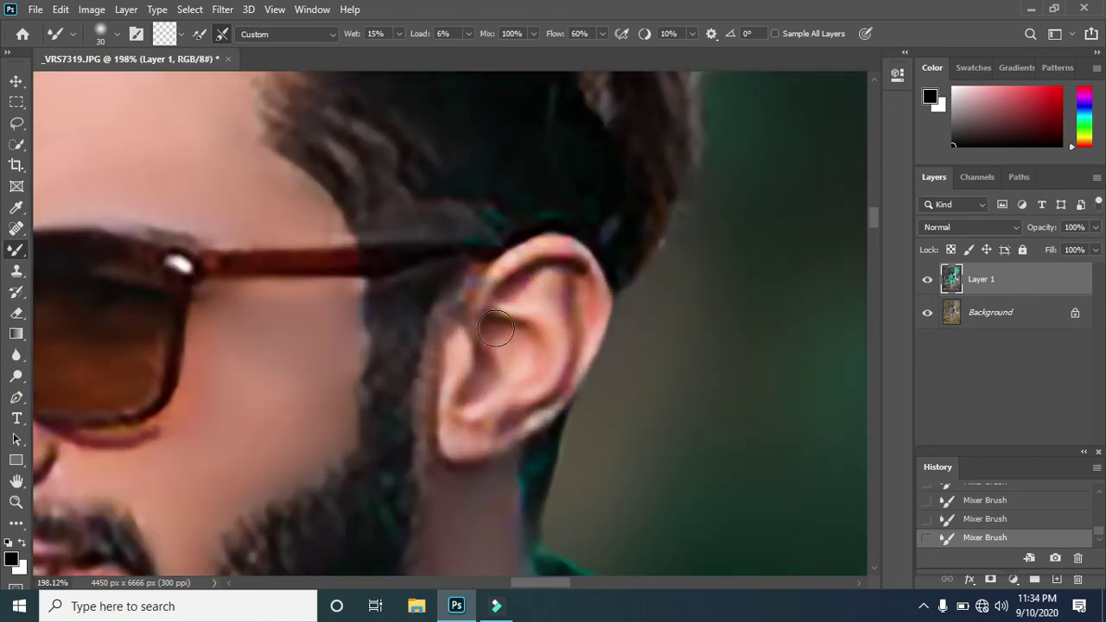
pyautogui.scroll(-3, 497, 329)
pyautogui.scroll(-3, 497, 329)
pyautogui.scroll(3, 450, 353)
# Smooth the forearm skin near the wrist.
pyautogui.scroll(2, 450, 352)
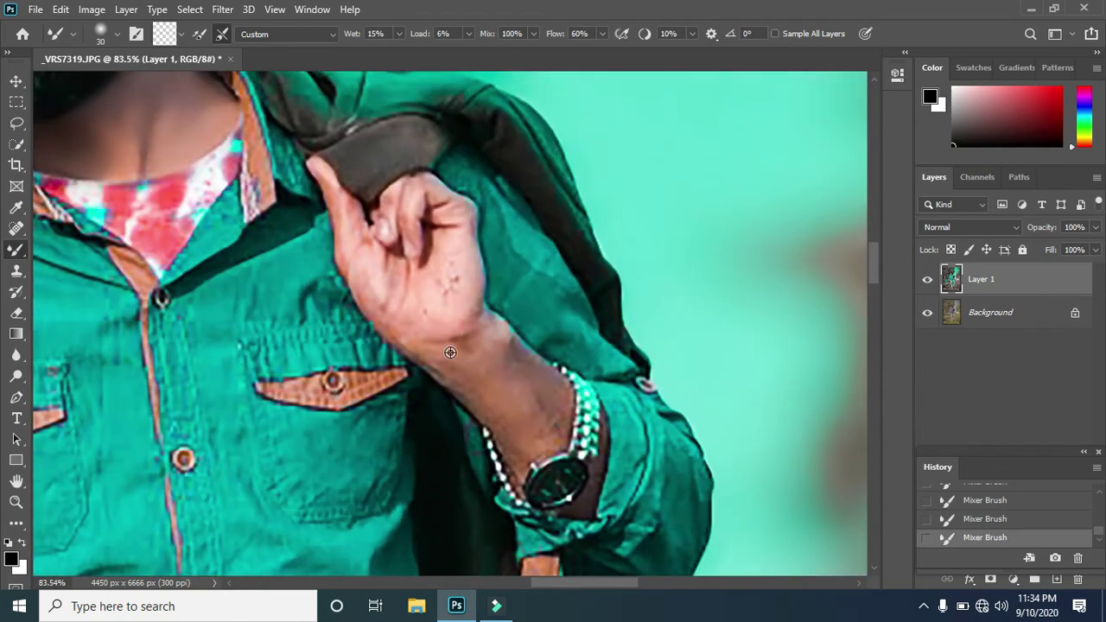
pyautogui.scroll(1, 450, 353)
pyautogui.moveTo(522, 392)
pyautogui.mouseDown()
pyautogui.moveTo(455, 390)
pyautogui.moveTo(469, 366)
pyautogui.moveTo(532, 382)
pyautogui.moveTo(565, 438)
pyautogui.moveTo(551, 477)
pyautogui.mouseUp()
pyautogui.scroll(2, 510, 406)
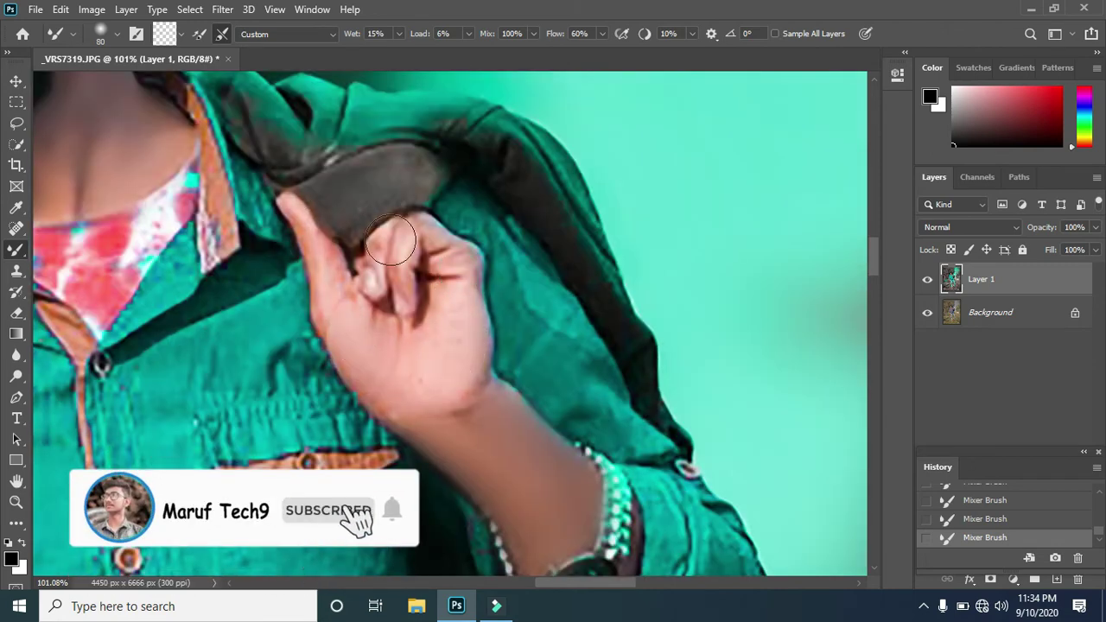
pyautogui.press('[')
pyautogui.press('[')
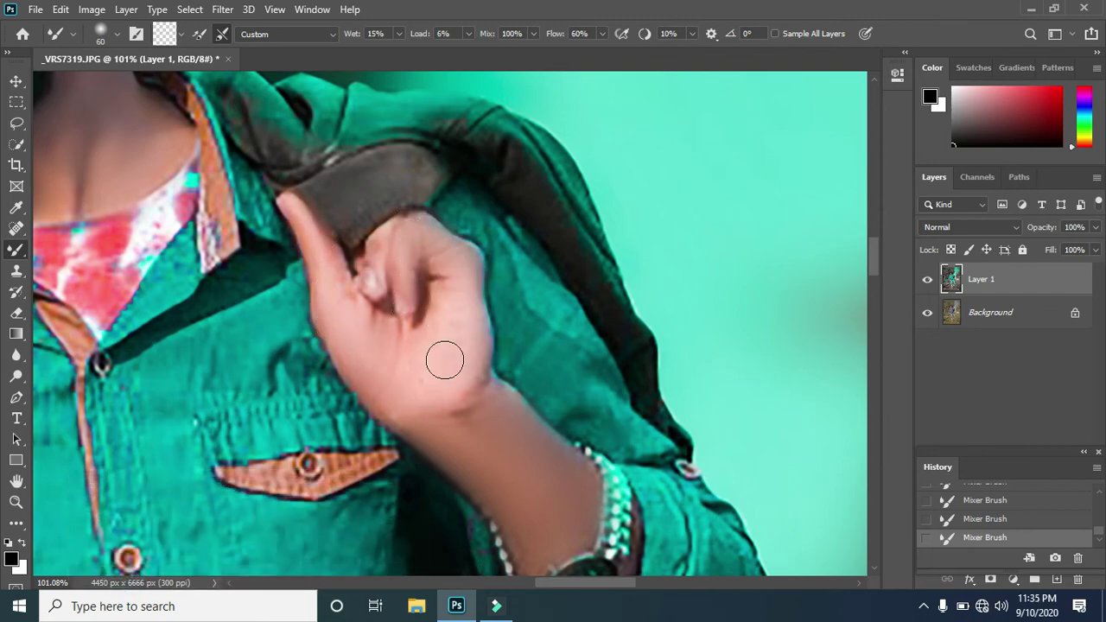
pyautogui.scroll(-5, 444, 360)
pyautogui.scroll(3, 467, 345)
pyautogui.scroll(3, 408, 322)
# Smooth the upper forearm, wrist and back of the hand, then fit the photo on screen.
pyautogui.press(']')
pyautogui.press(']')
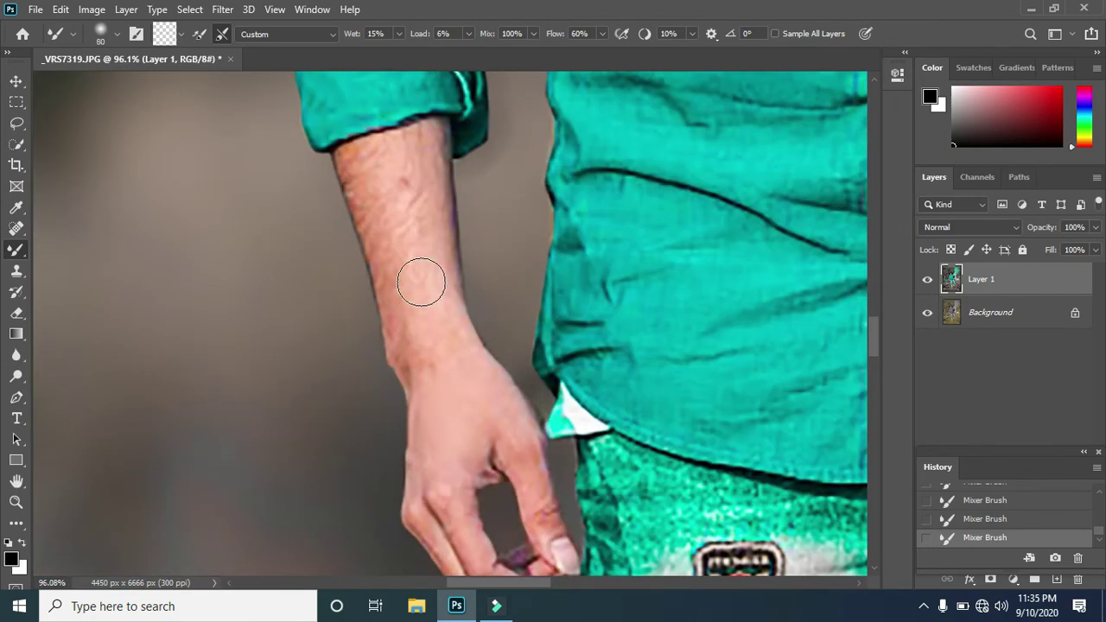
pyautogui.moveTo(420, 178)
pyautogui.mouseDown()
pyautogui.moveTo(357, 167)
pyautogui.moveTo(416, 147)
pyautogui.mouseUp()
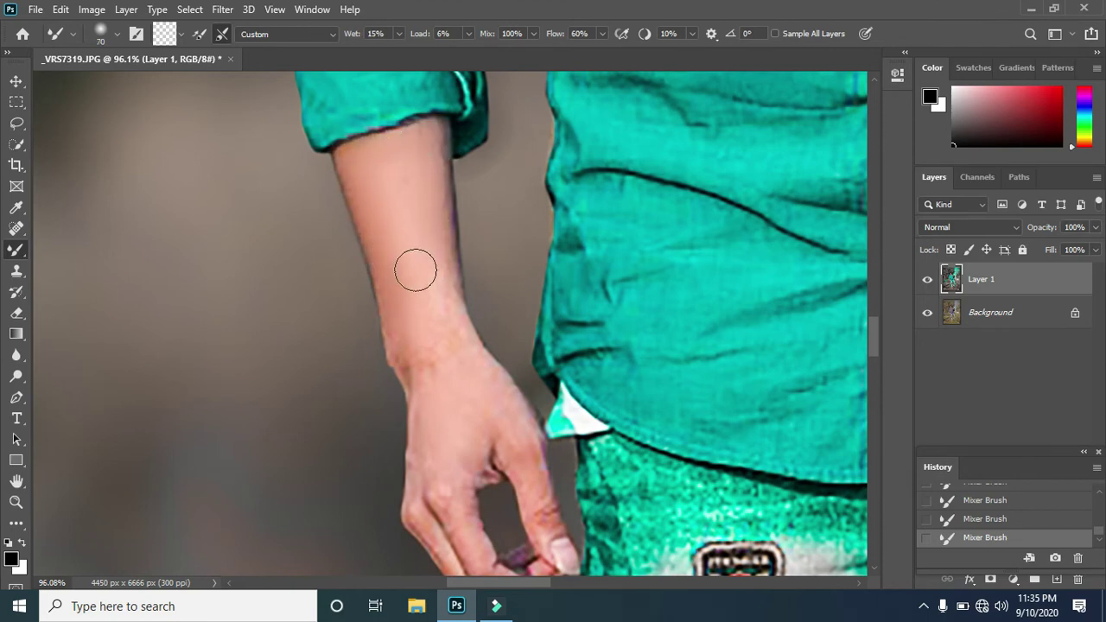
pyautogui.moveTo(426, 368)
pyautogui.mouseDown()
pyautogui.moveTo(444, 440)
pyautogui.moveTo(494, 383)
pyautogui.moveTo(549, 518)
pyautogui.mouseUp()
pyautogui.scroll(-1, 445, 432)
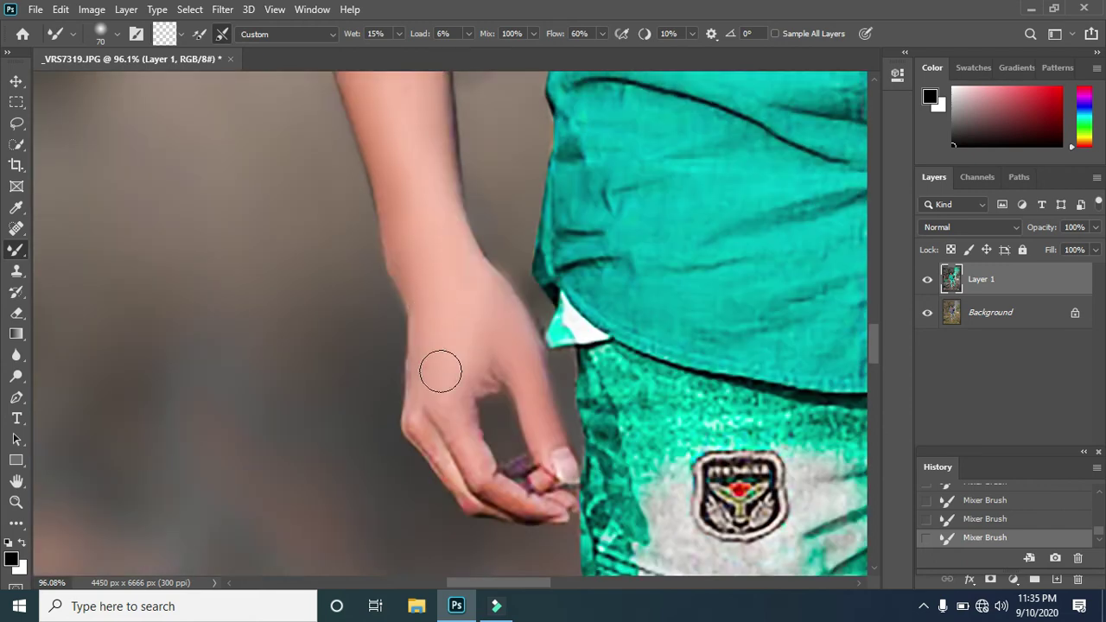
pyautogui.scroll(-3, 445, 337)
pyautogui.press('[')
pyautogui.press('[')
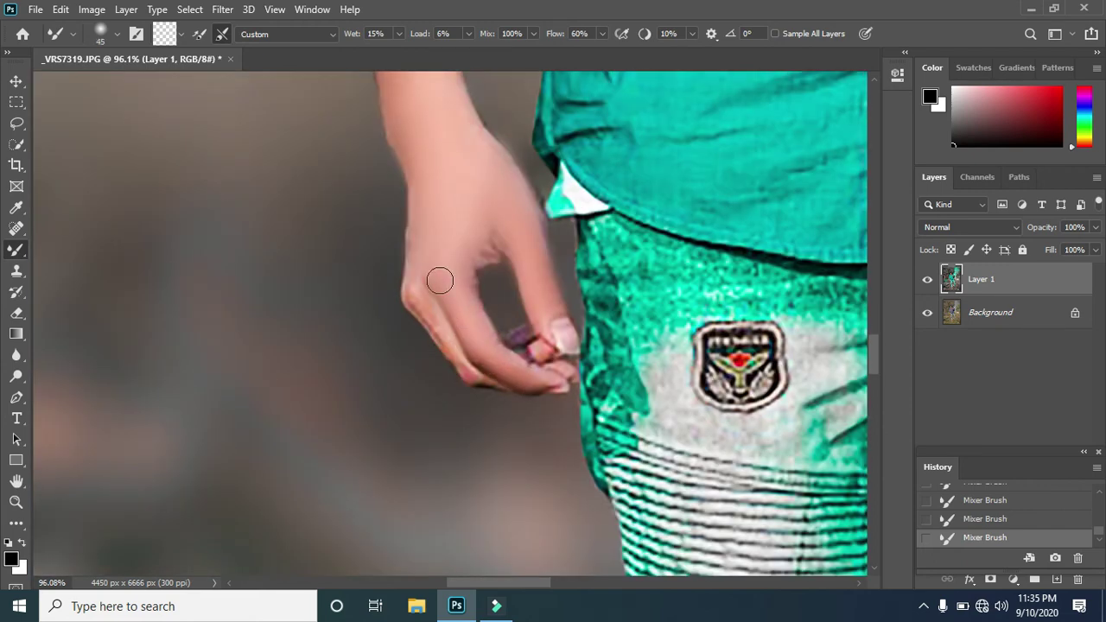
pyautogui.scroll(1, 483, 238)
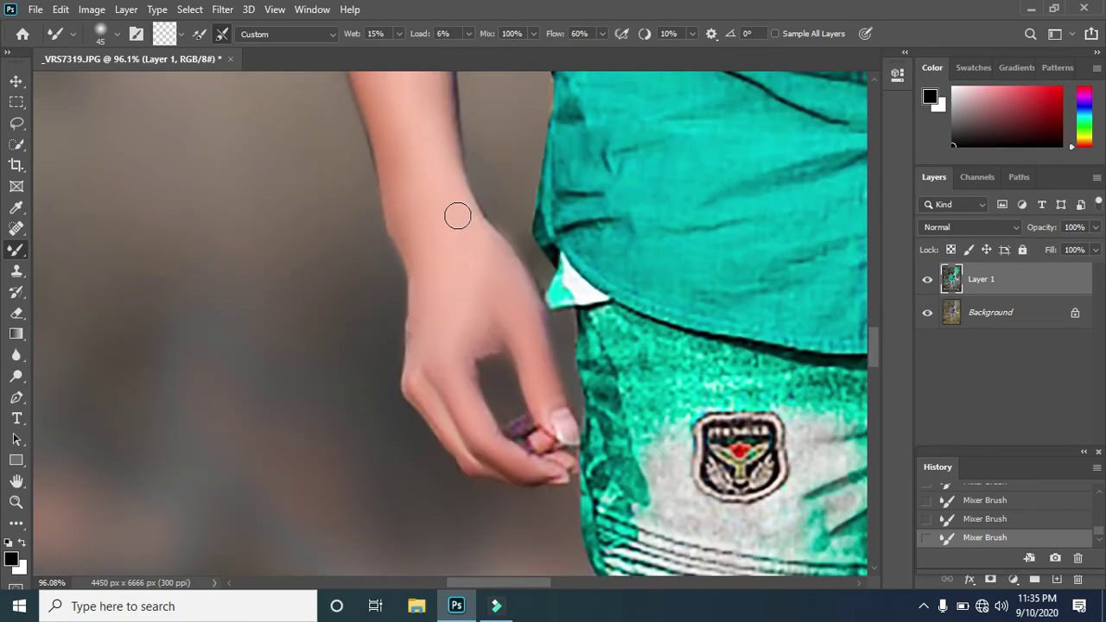
pyautogui.scroll(1, 445, 197)
pyautogui.scroll(1, 424, 185)
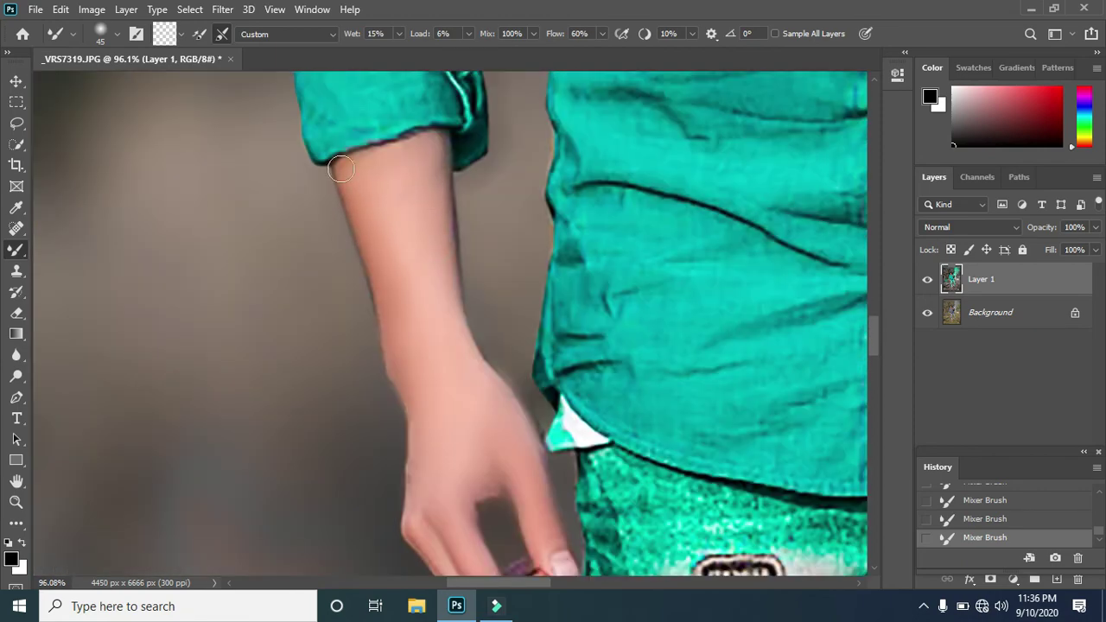
pyautogui.hotkey('ctrl', '0')
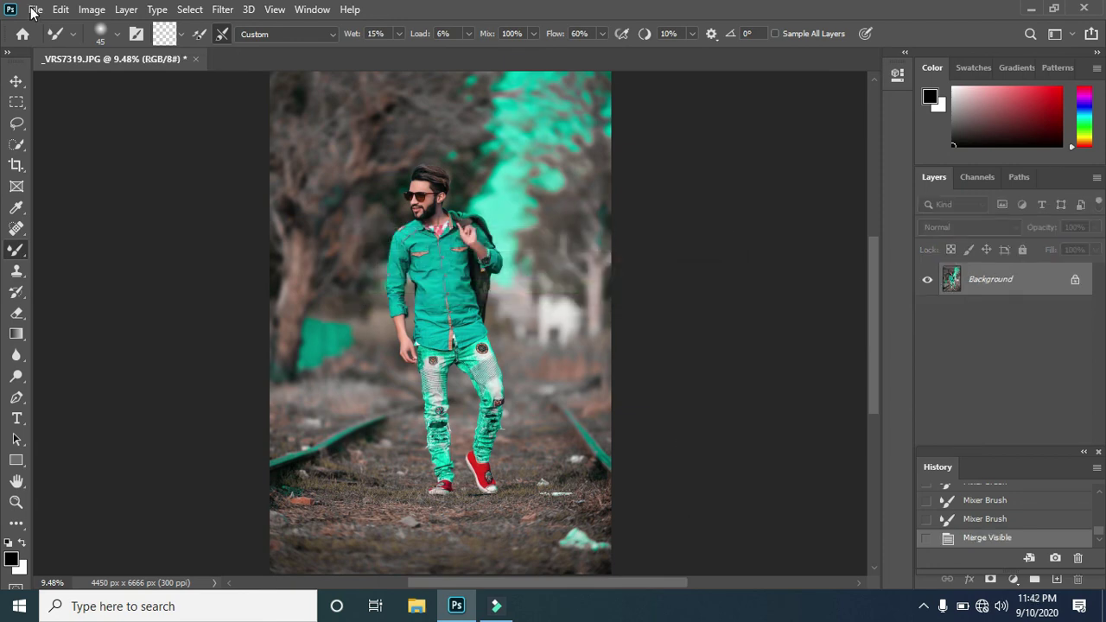
# Choose File > Save As to save as JPEG on the Desktop, starting to edit the file name.
pyautogui.click(34, 9)
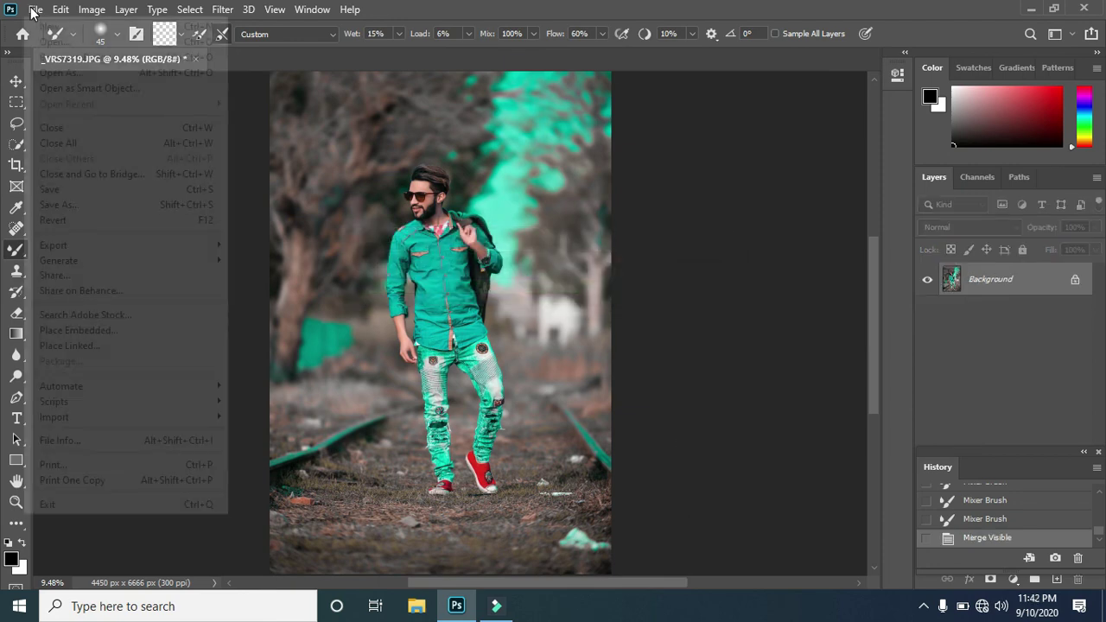
pyautogui.click(49, 205)
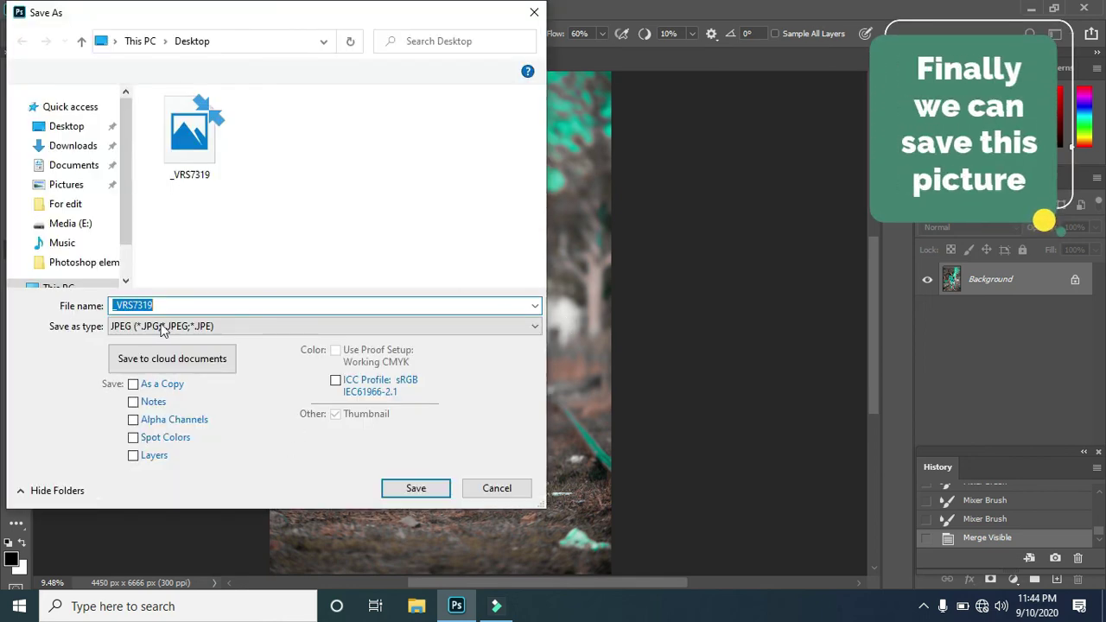
pyautogui.click(114, 308)
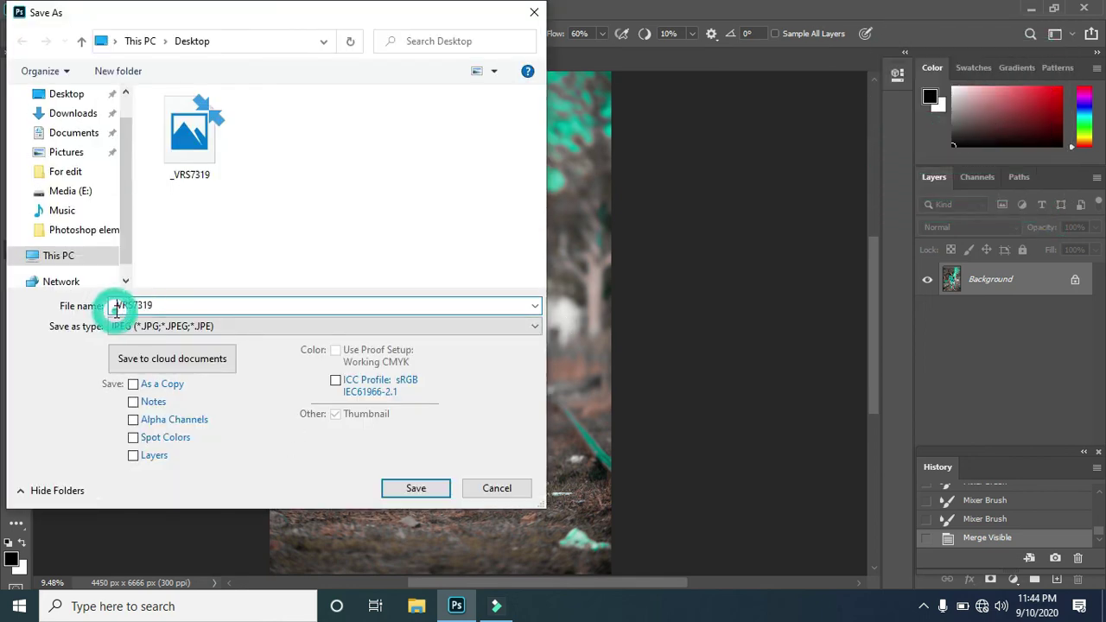